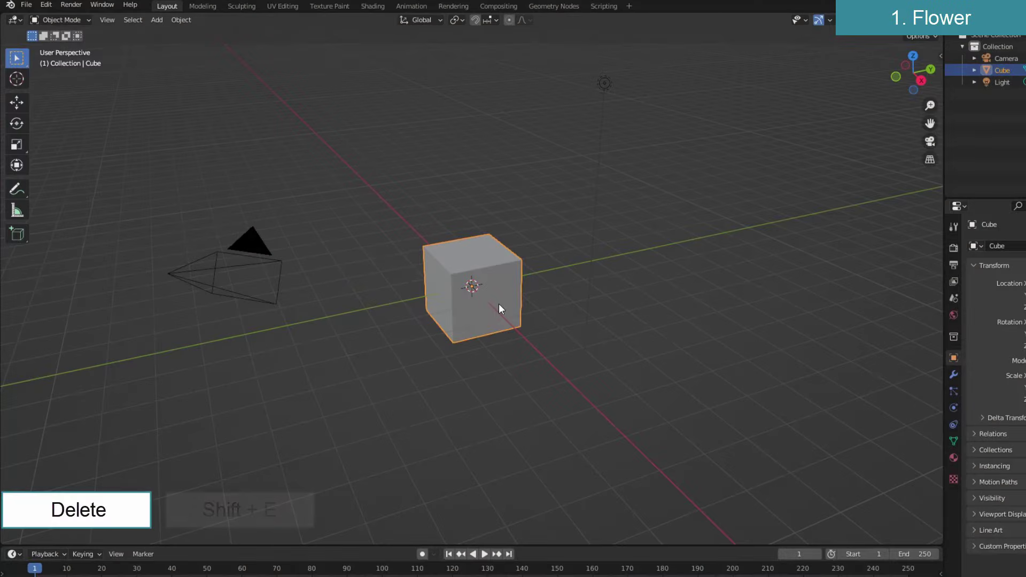
- Replace the default cube with a UV sphere at the origin, lowered to 9 segments
key(Delete)
key(shift+a)
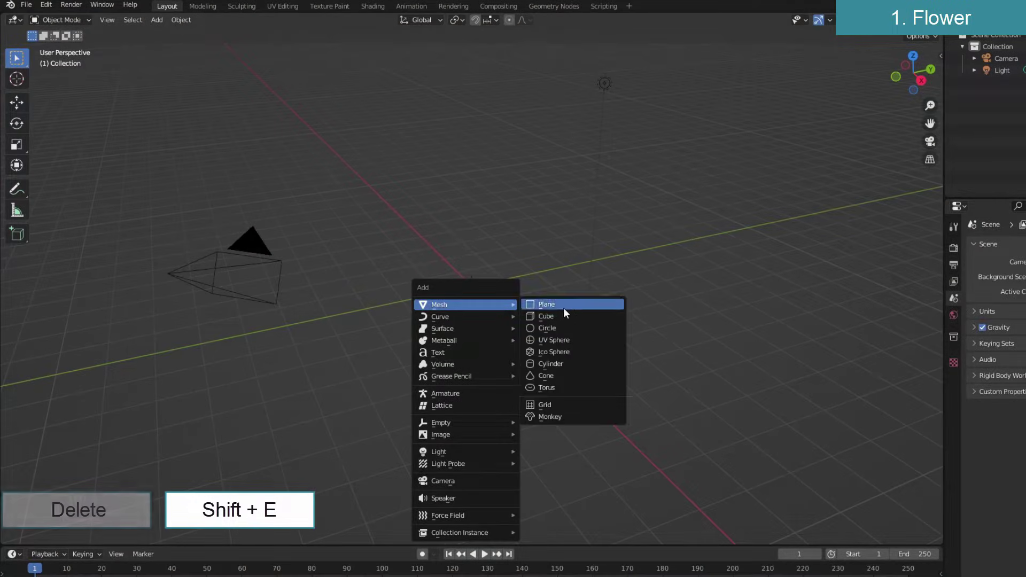
click(553, 341)
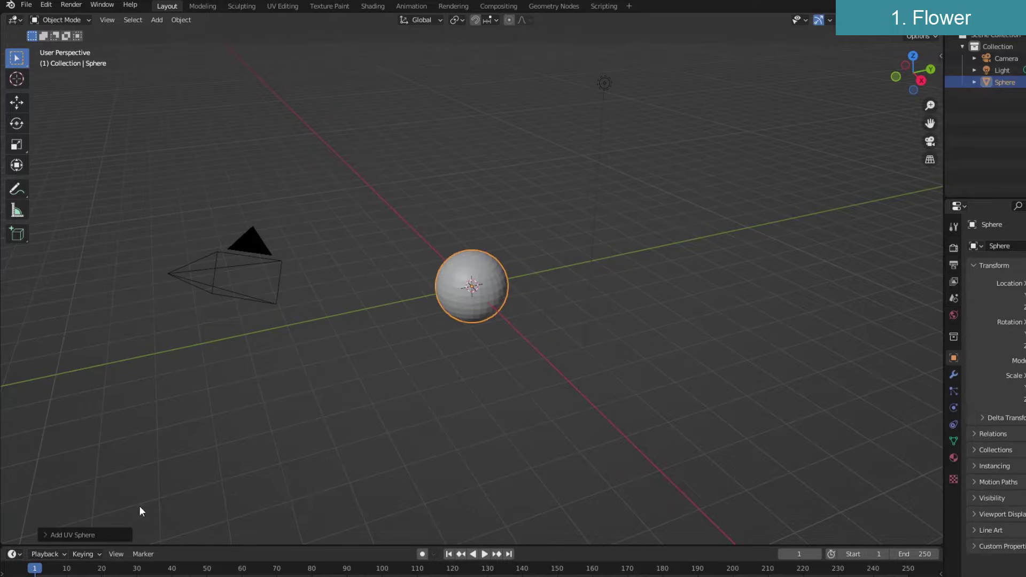
click(108, 533)
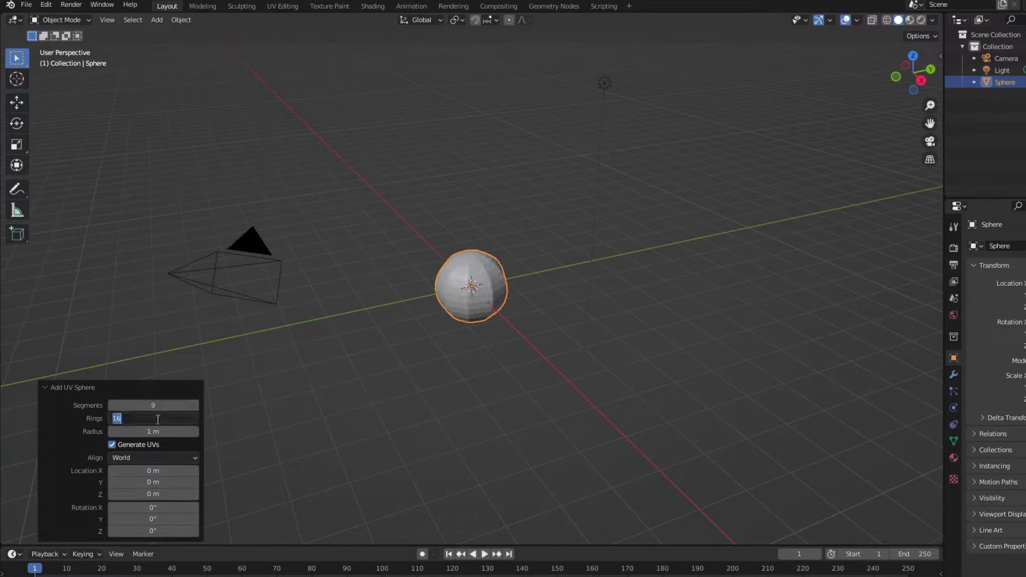
- In Edit Mode face select, select two adjacent vertical face loops on the sphere
mouse_move(327, 411)
middle_down()
mouse_move(520, 306)
mouse_move(486, 346)
mouse_move(507, 303)
mouse_move(494, 278)
middle_up()
key(Tab)
key(3)
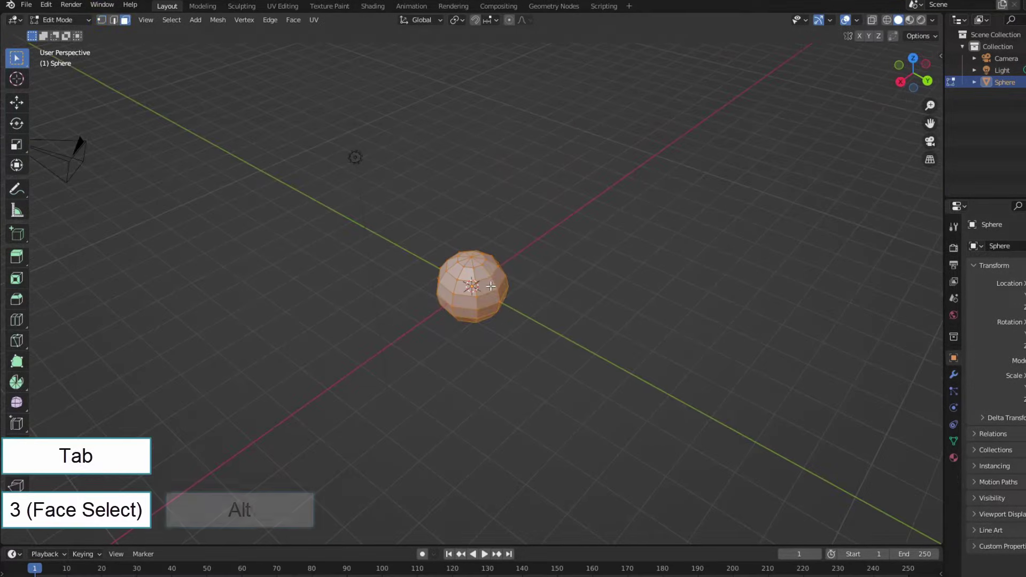
alt+click(492, 270)
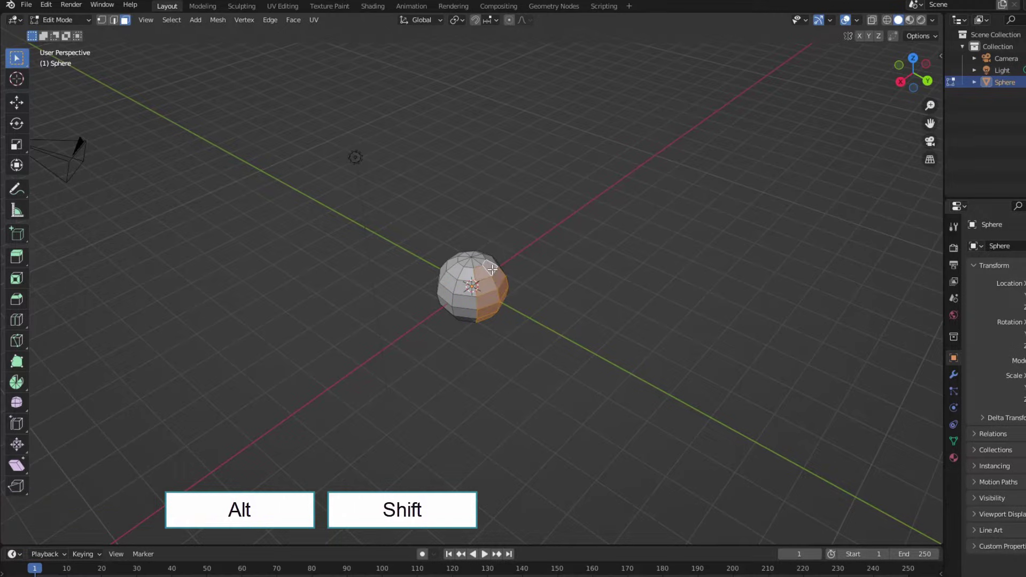
shift+click(483, 273)
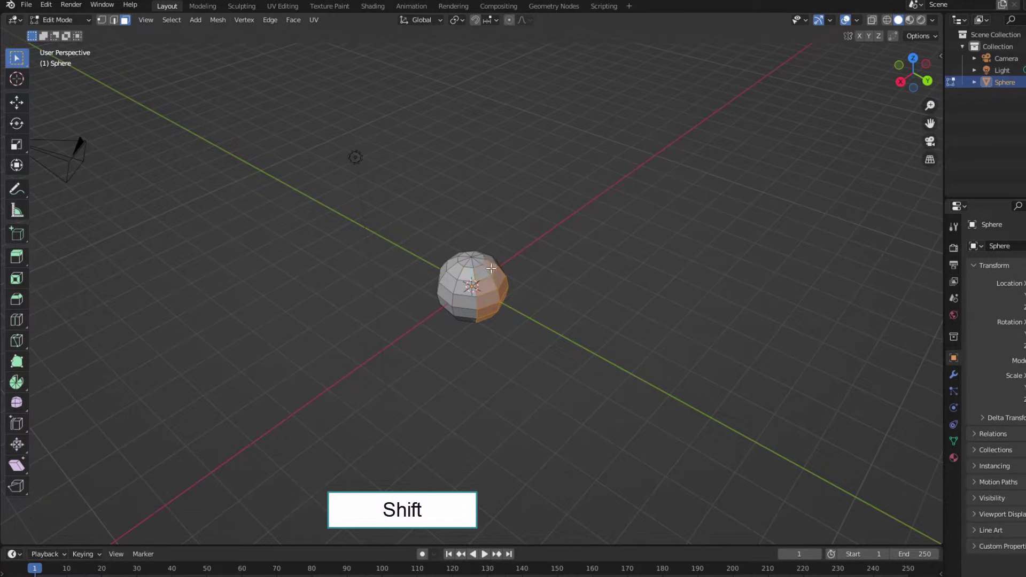
- Invert the selection and delete all other faces, leaving a thin curved strip
mouse_move(564, 404)
middle_down()
mouse_move(556, 281)
mouse_move(499, 297)
mouse_move(593, 355)
mouse_move(470, 326)
middle_up()
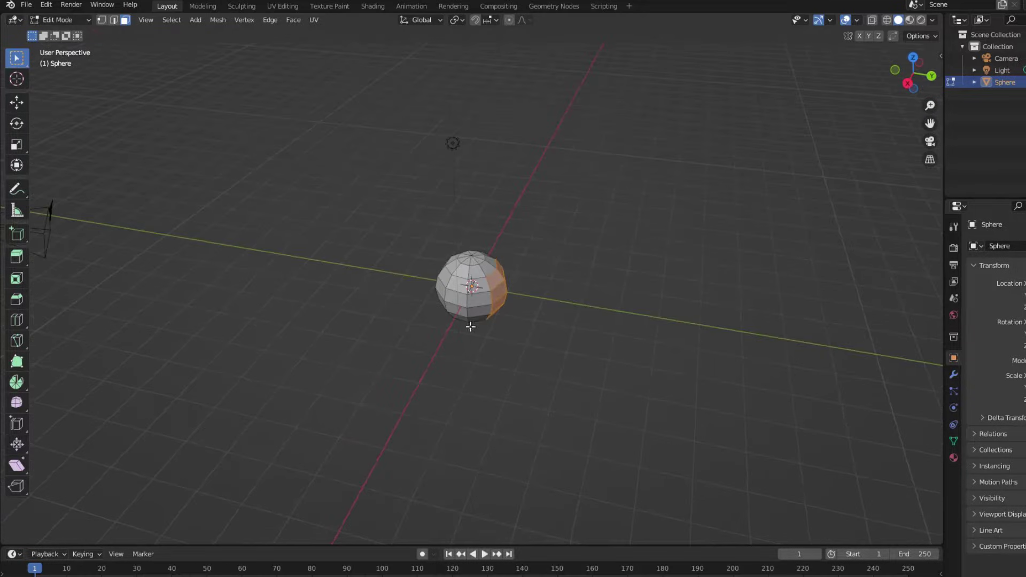
click(177, 24)
click(193, 58)
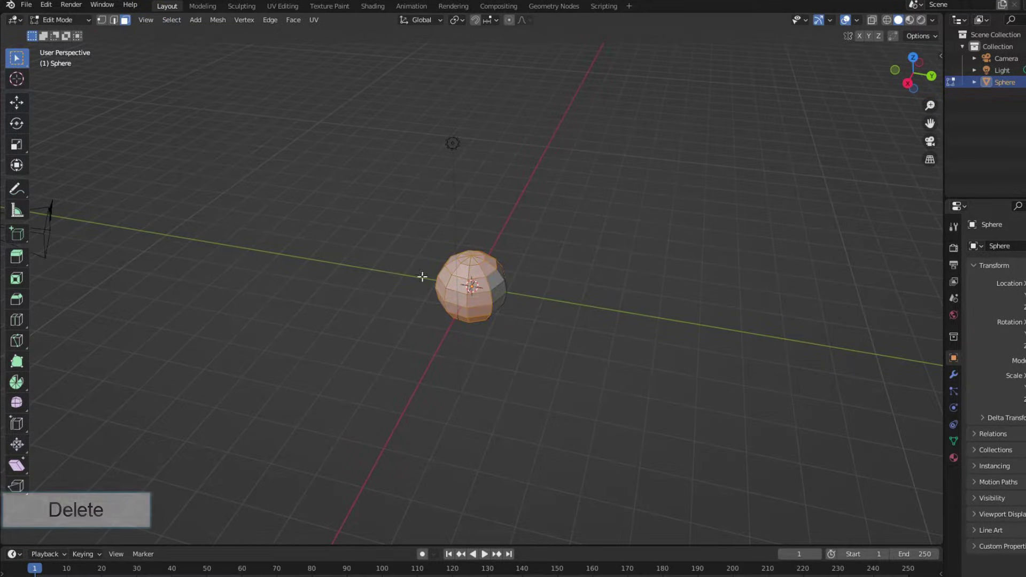
key(Delete)
click(493, 364)
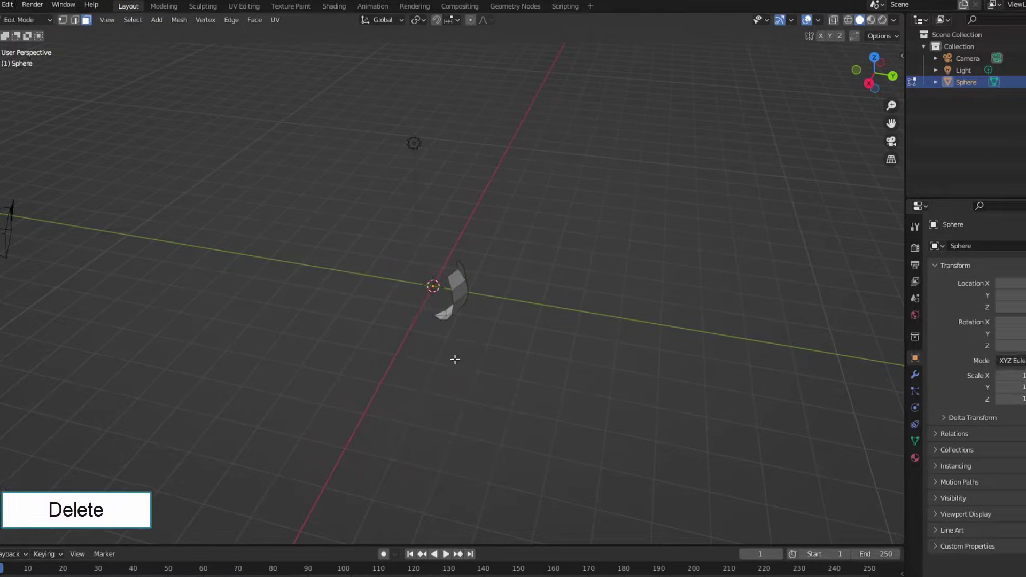
- Add a Solidify modifier to the strip with 0.2 m thickness
click(837, 374)
click(871, 246)
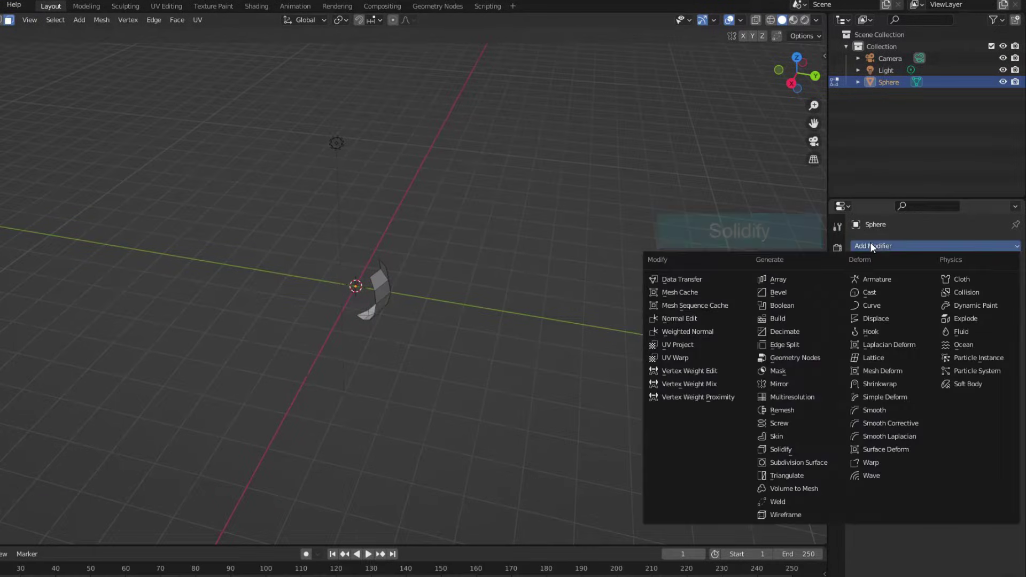
click(781, 448)
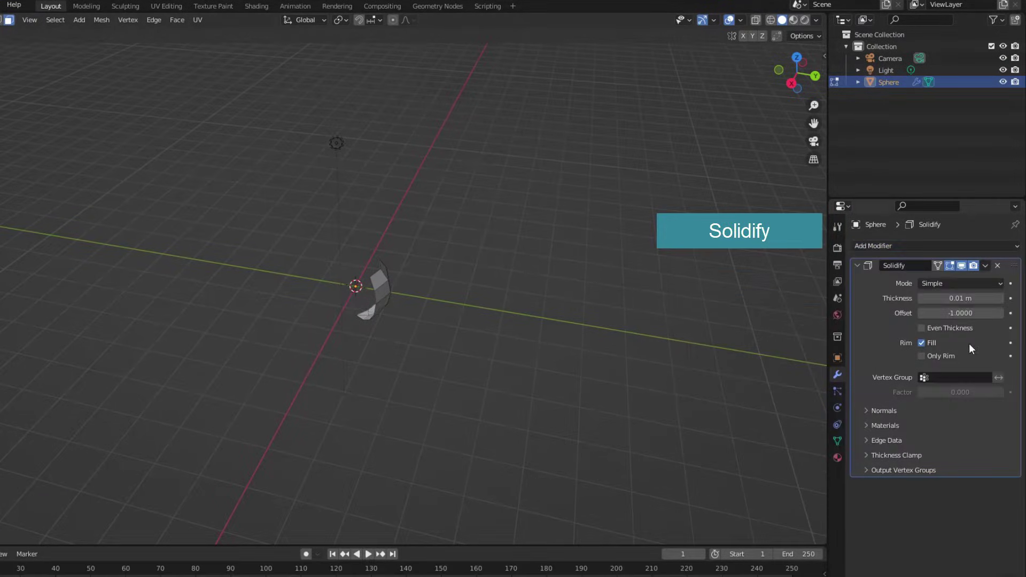
click(960, 298)
text(0.2)
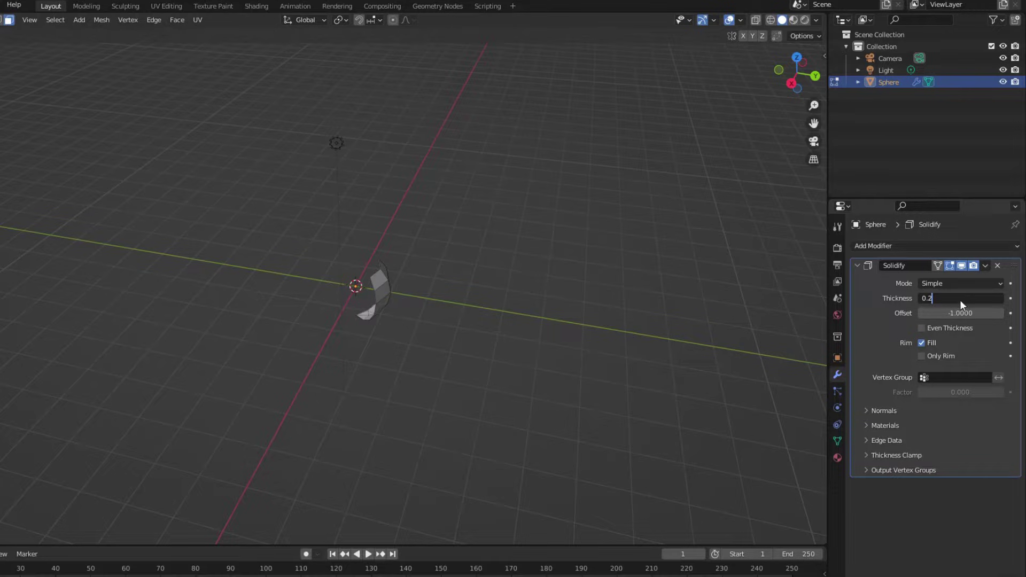
- Add a Subdivision Surface modifier at viewport level 2 to smooth the petal
click(926, 246)
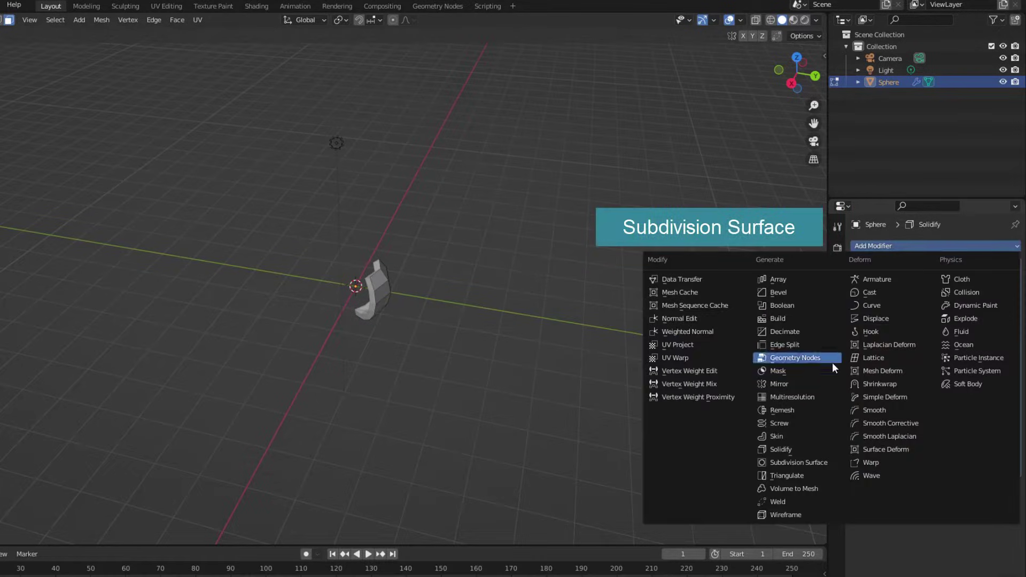
click(800, 463)
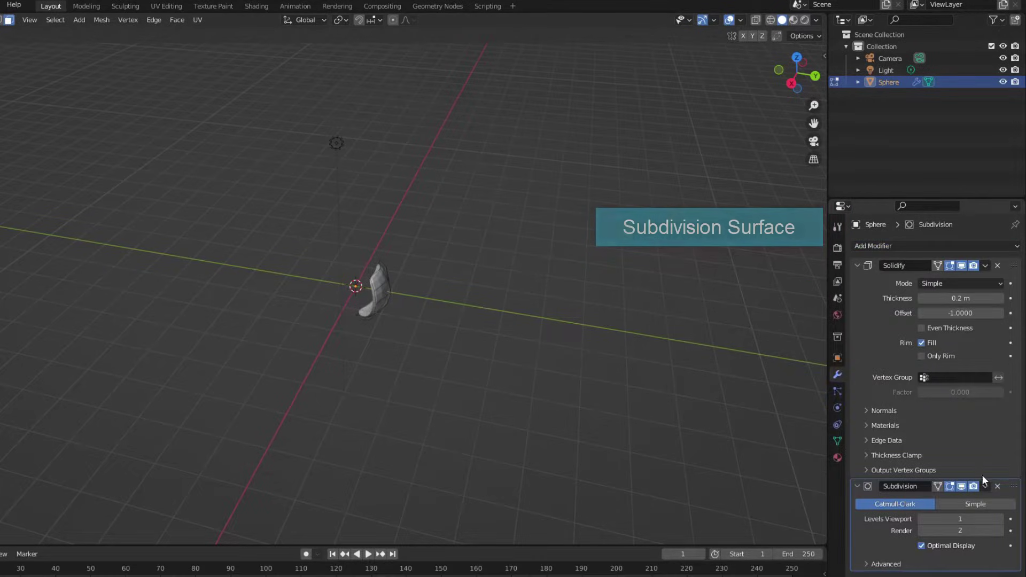
click(857, 265)
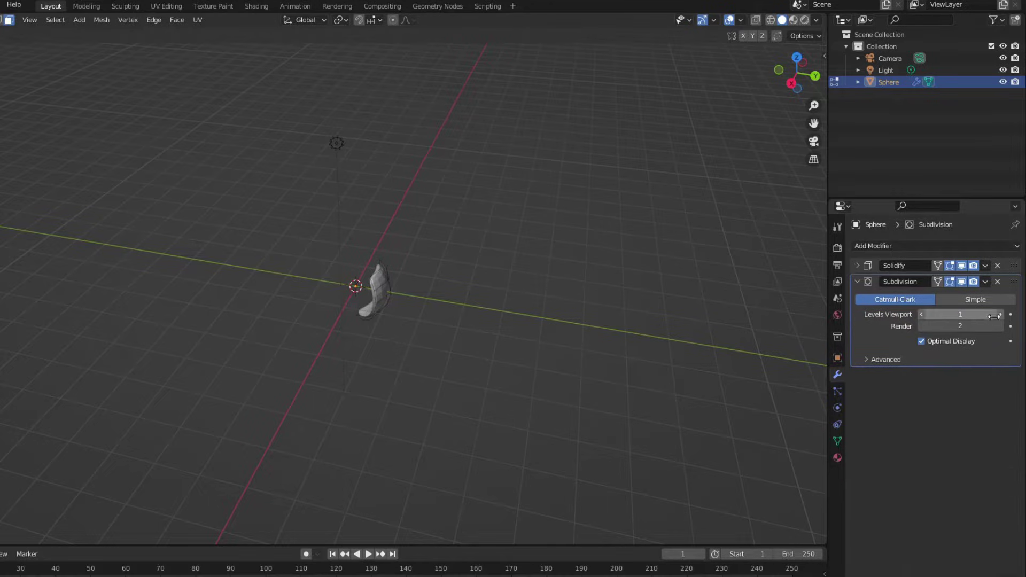
middle_drag(494, 343, 499, 325)
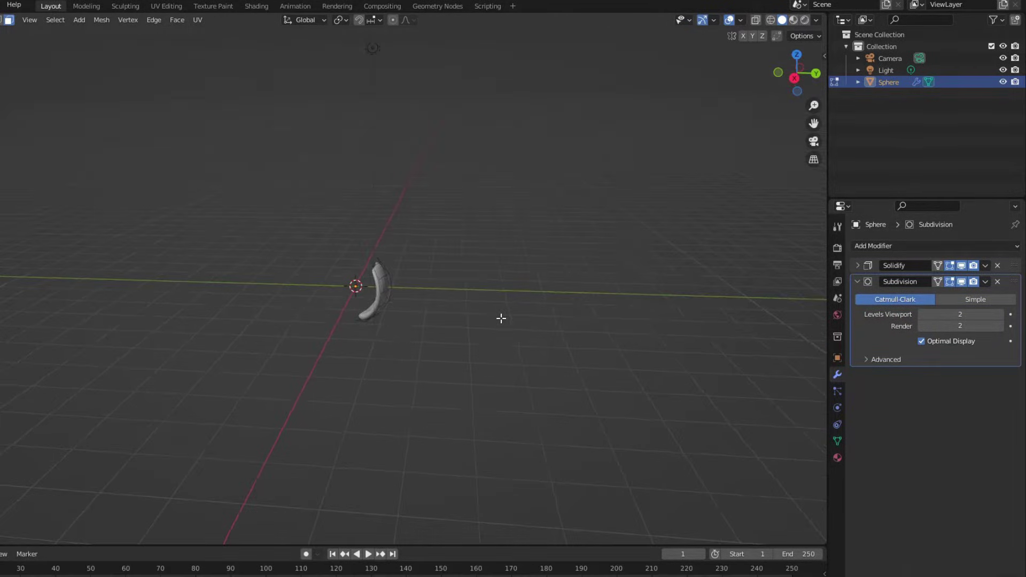
- Stretch the whole petal mesh to 1.504 along Z
key(a)
middle_drag(410, 339, 419, 330)
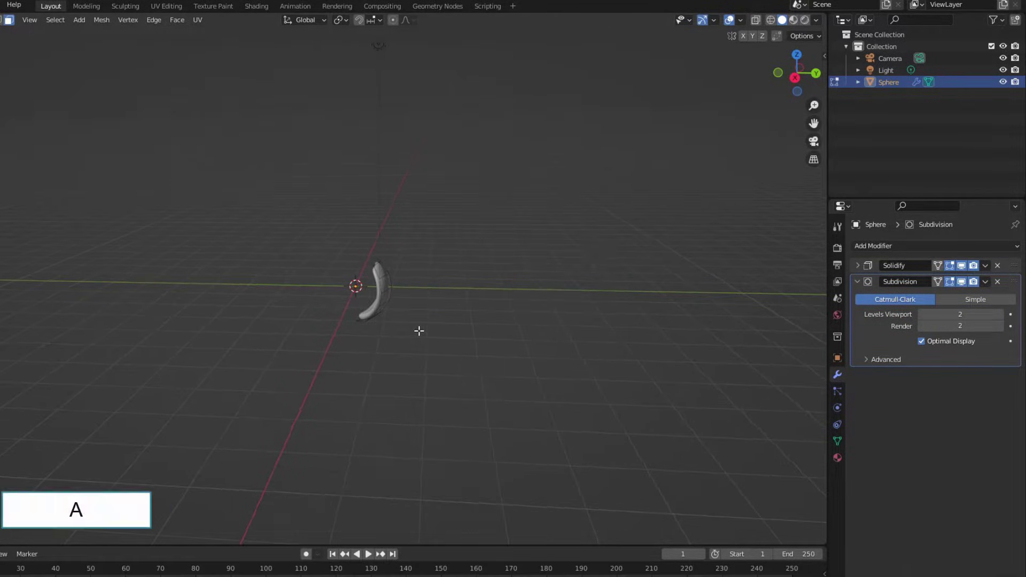
key(s)
key(z)
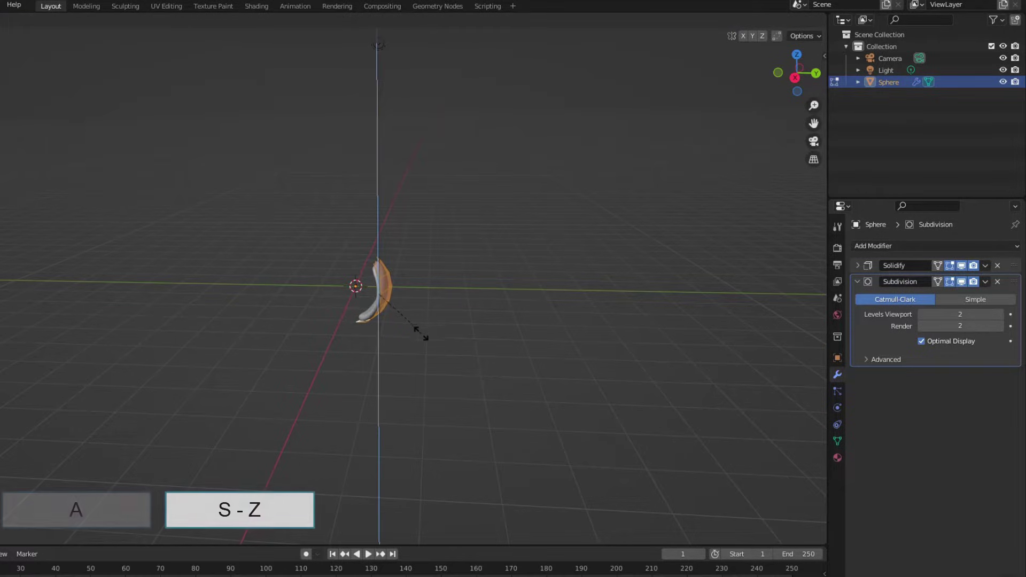
click(438, 351)
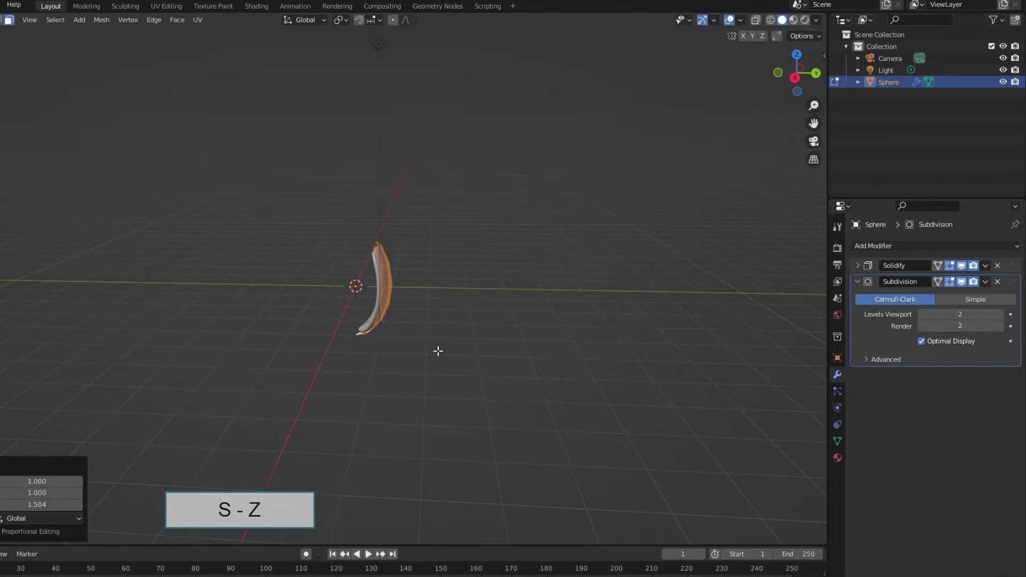
- Raise the petal so its lowest point sits at the origin, back in Object Mode
key(KP_3)
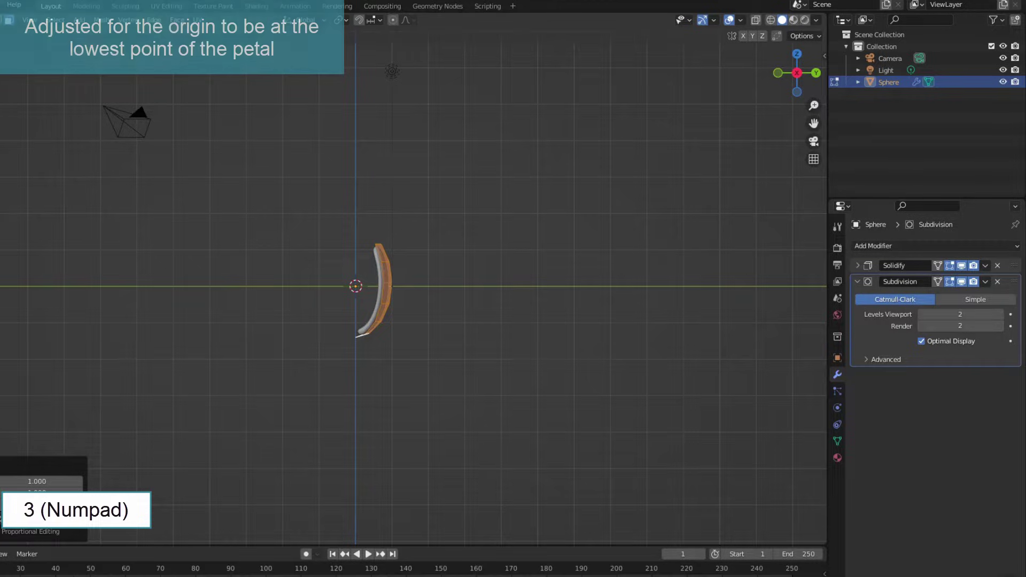
key(g)
key(z)
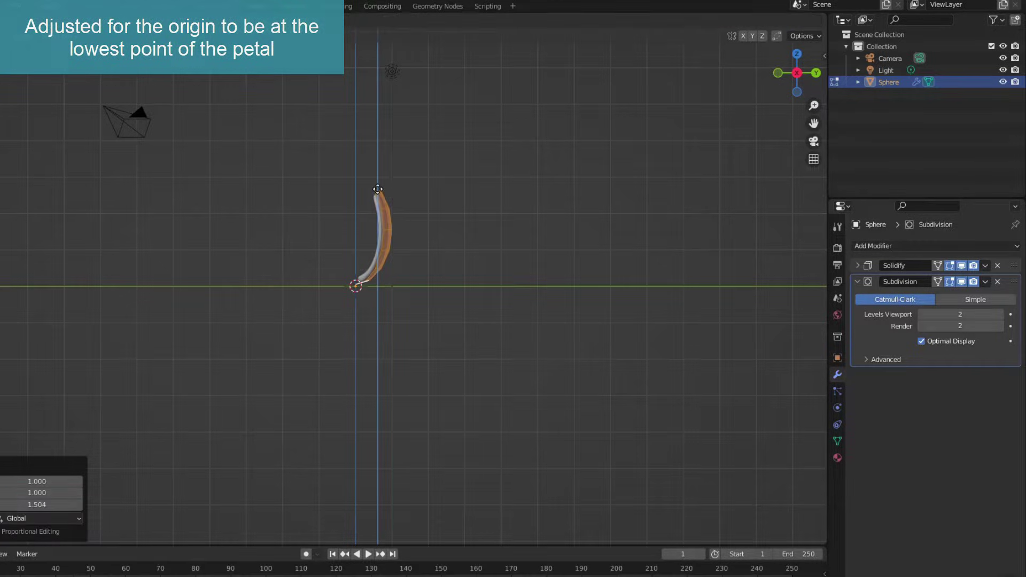
click(377, 190)
key(Tab)
mouse_move(378, 193)
middle_down()
mouse_move(454, 338)
mouse_move(408, 331)
mouse_move(806, 301)
middle_up()
key(Tab)
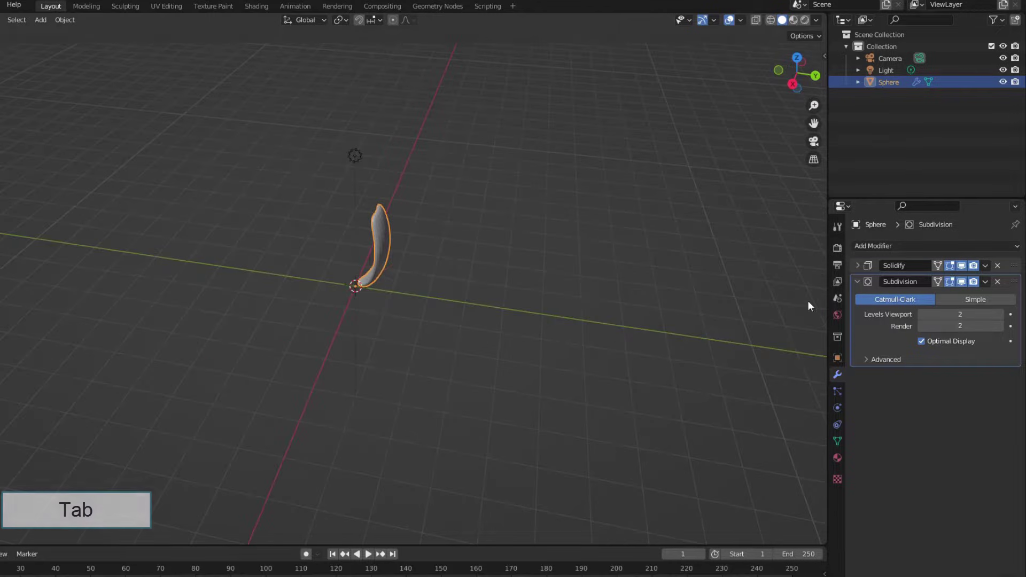
- Add an Array modifier to the petal with a count of 4
click(857, 281)
click(868, 245)
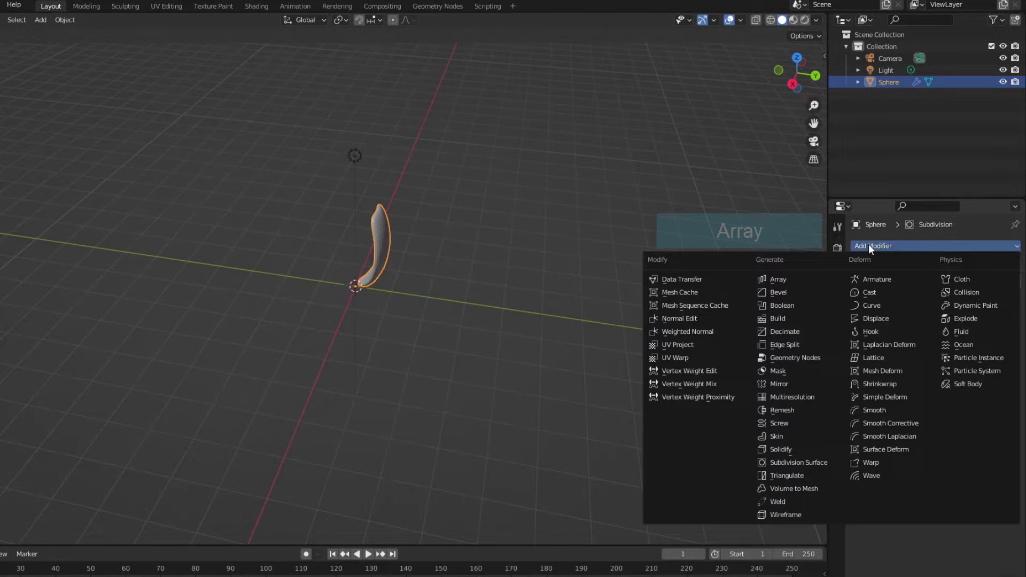
click(799, 278)
click(1000, 330)
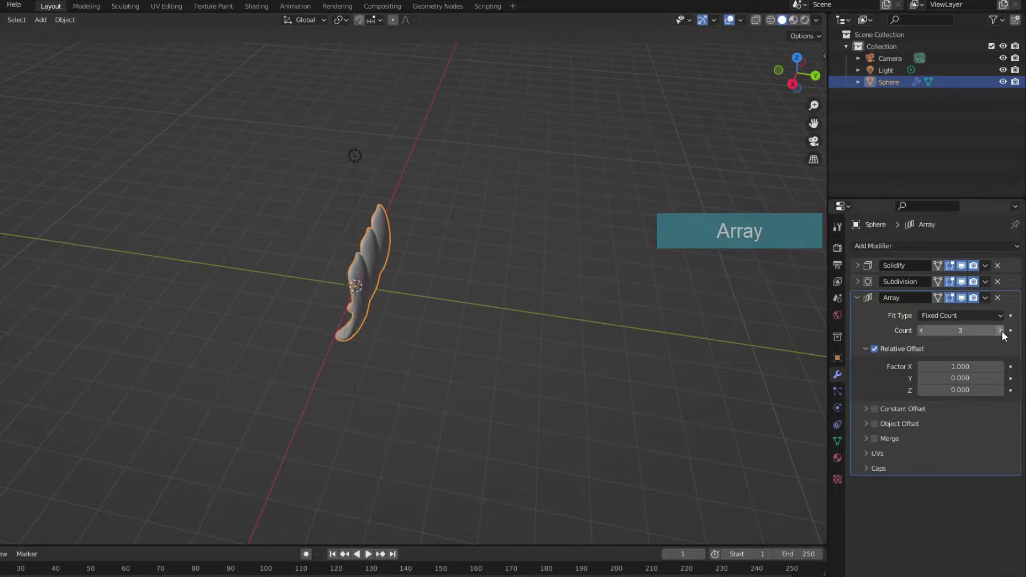
mouse_move(470, 332)
middle_down()
mouse_move(431, 332)
mouse_move(432, 307)
middle_up()
key(KP_3)
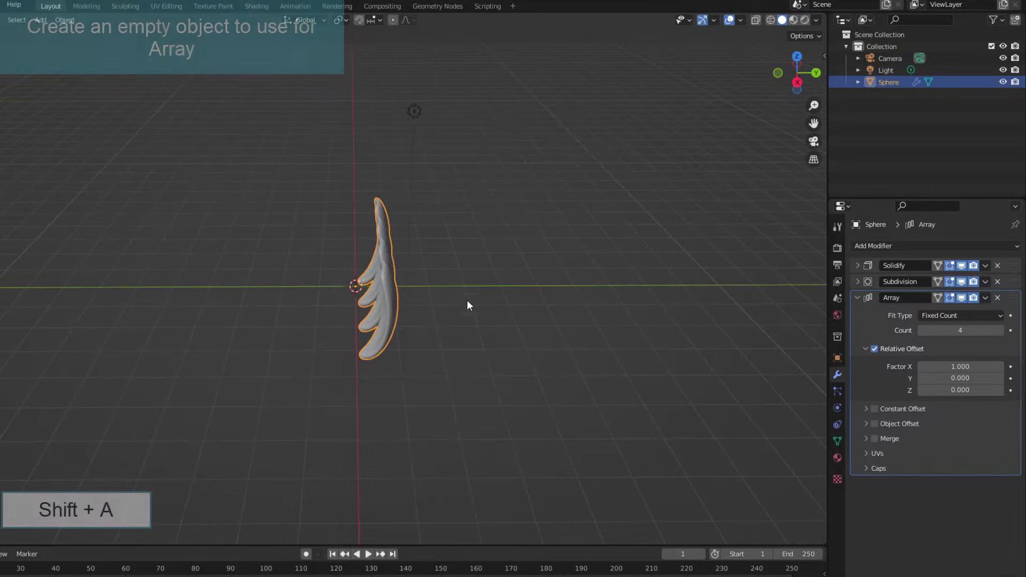
- Add a plain-axes Empty and use it as the Array's object offset, disabling relative offset
key(shift+a)
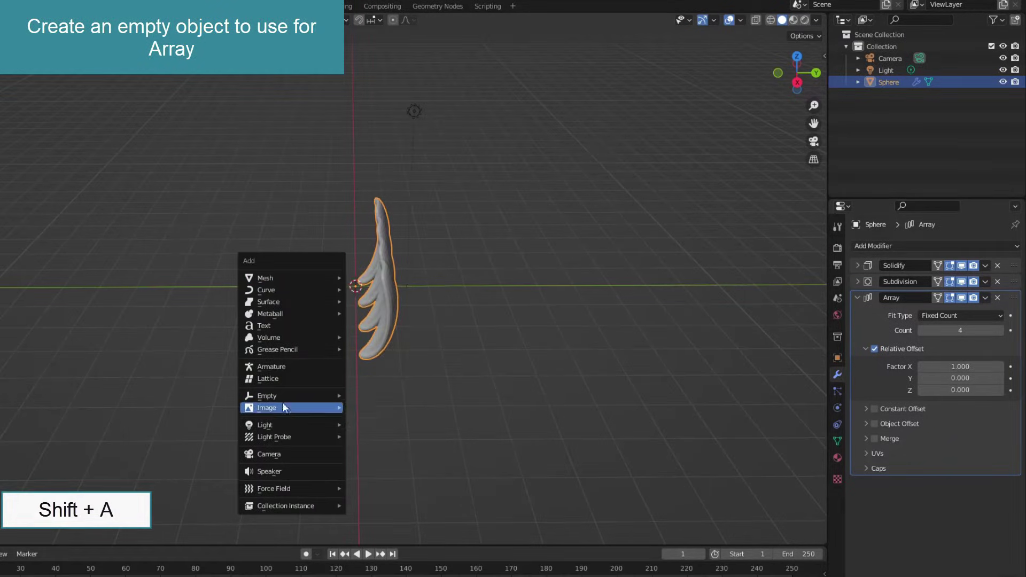
mouse_move(266, 396)
click(367, 398)
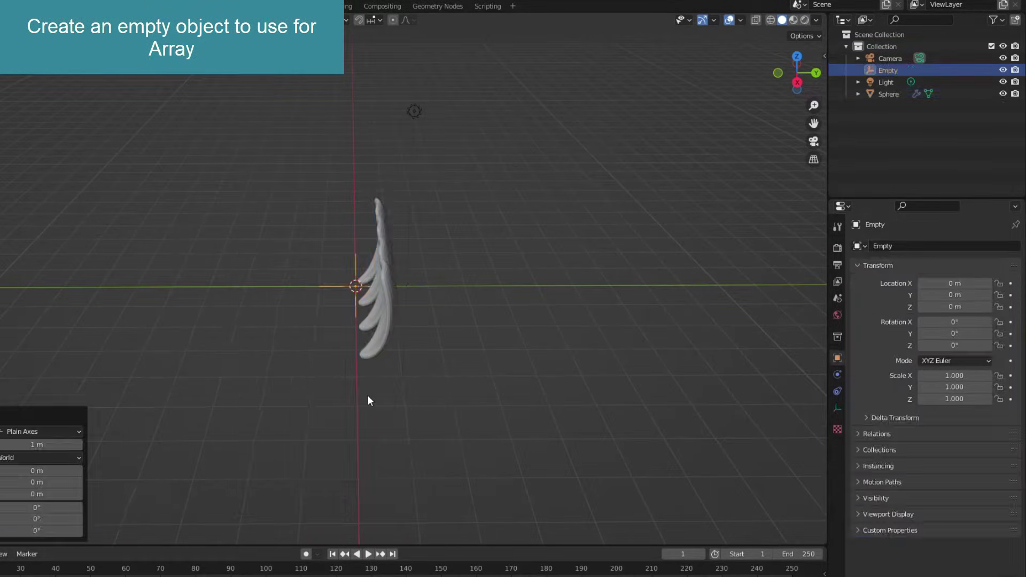
click(376, 262)
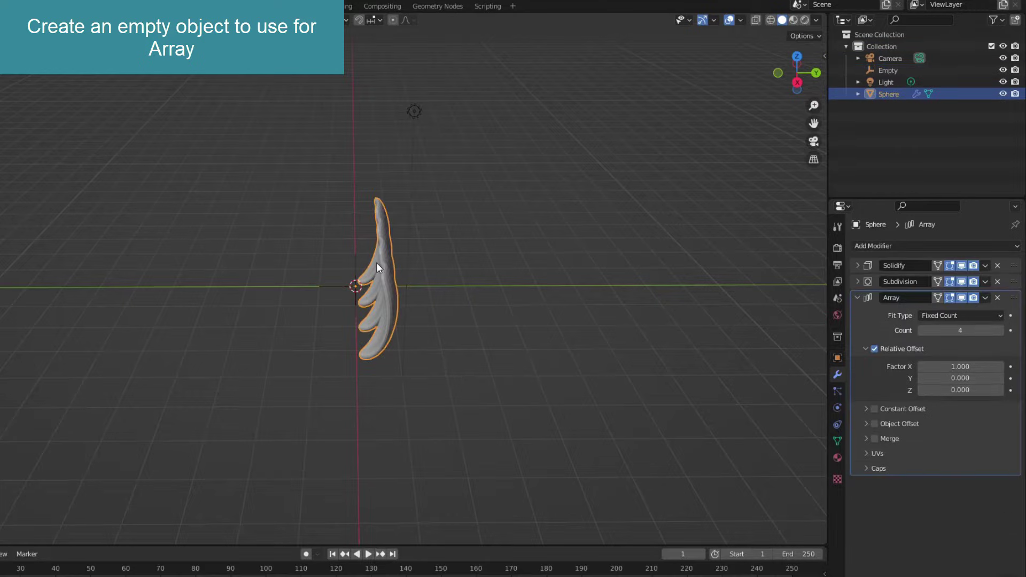
click(874, 423)
click(944, 442)
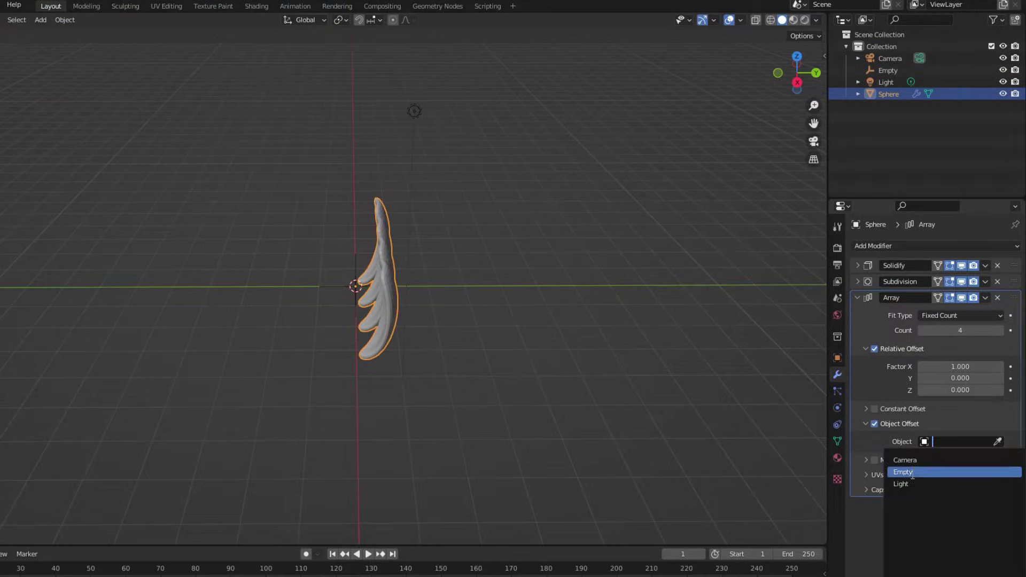
click(906, 472)
click(874, 348)
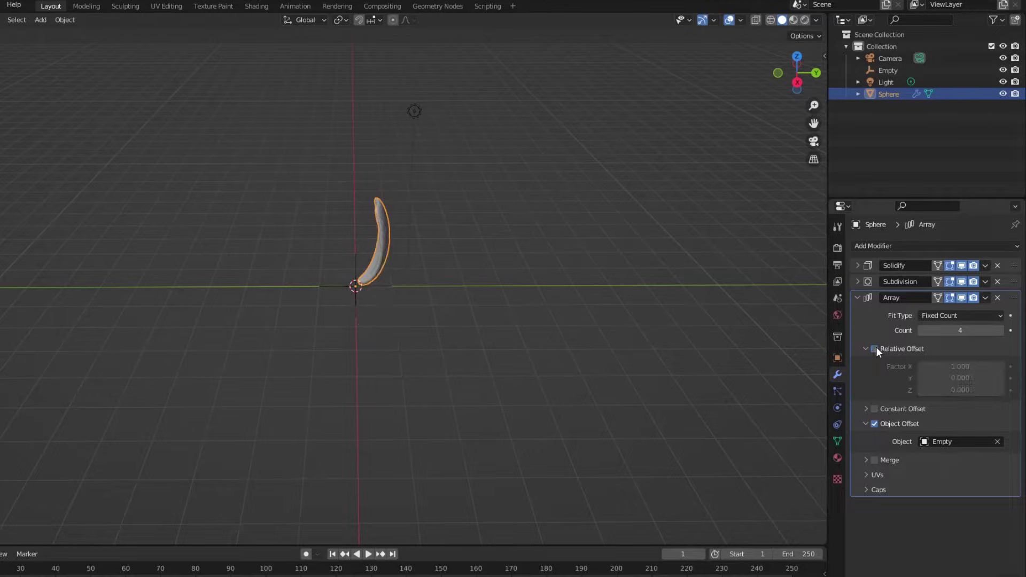
- Rotate the Empty 90° around Z so the four petals close into a bud
click(888, 69)
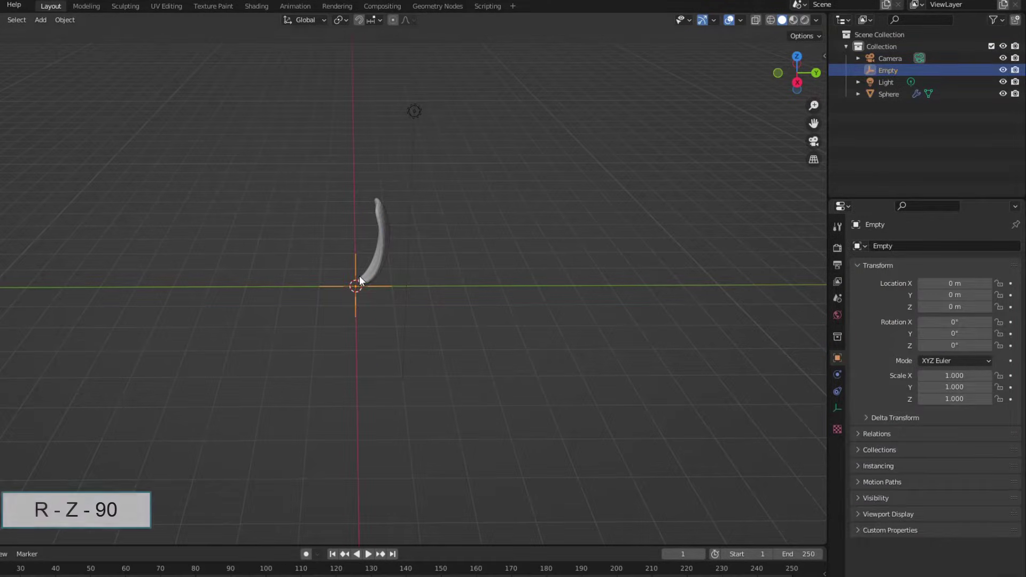
key(r)
key(0)
key(Return)
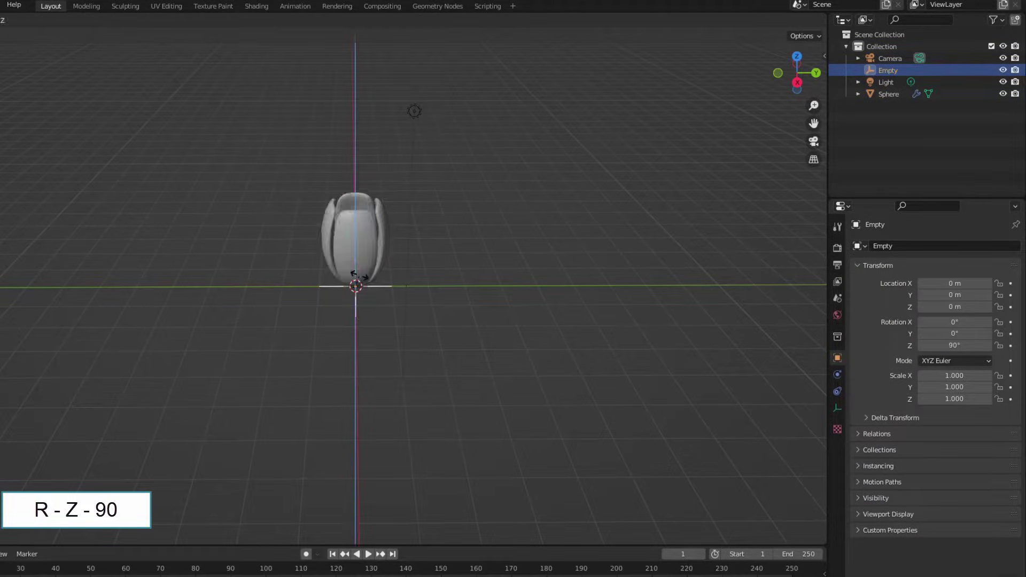
mouse_move(363, 305)
middle_down()
mouse_move(415, 246)
mouse_move(362, 303)
middle_up()
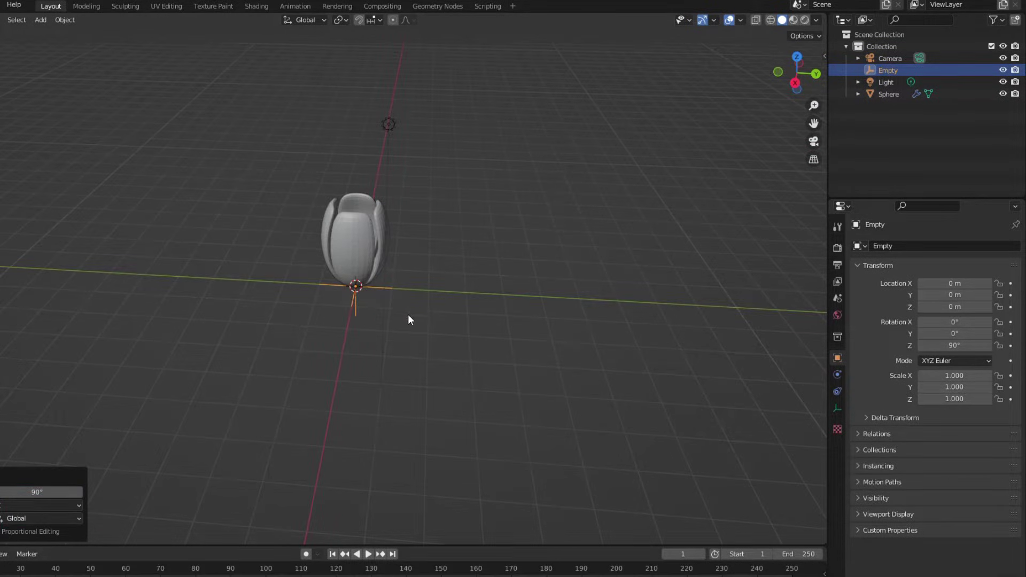
click(357, 246)
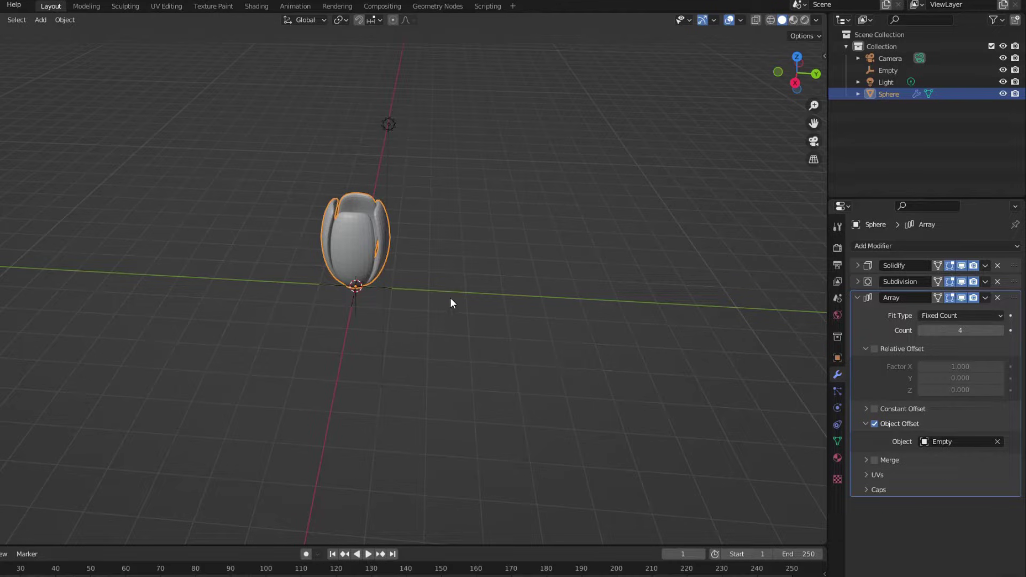
- Duplicate the petal object in place and hide its Array copies in the viewport
key(shift+d)
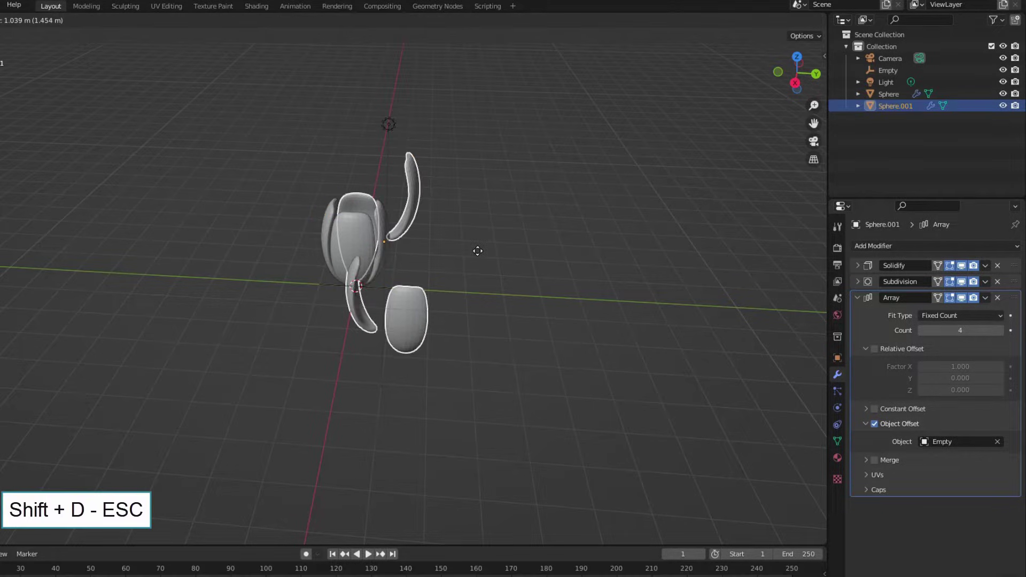
key(Escape)
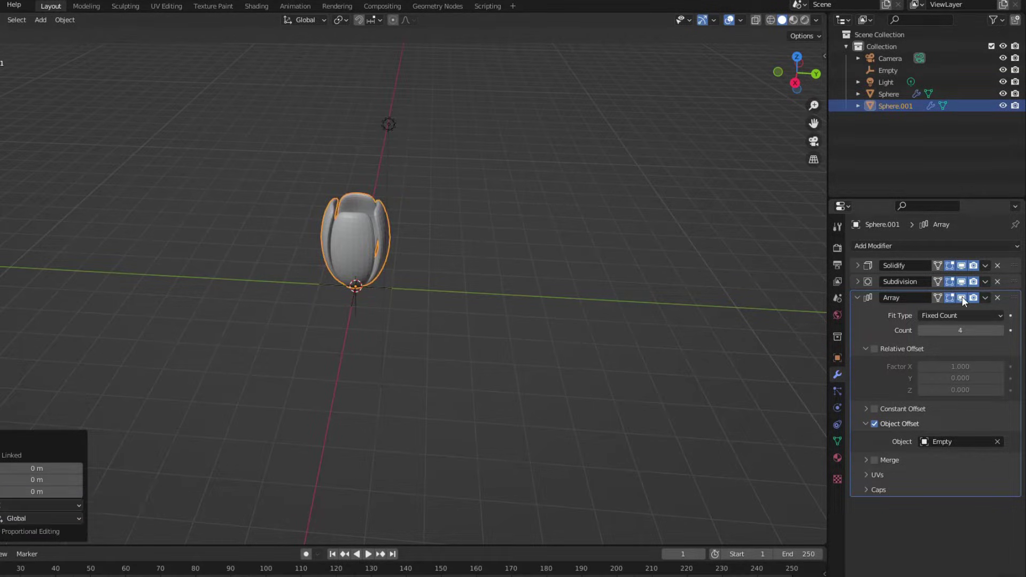
click(961, 297)
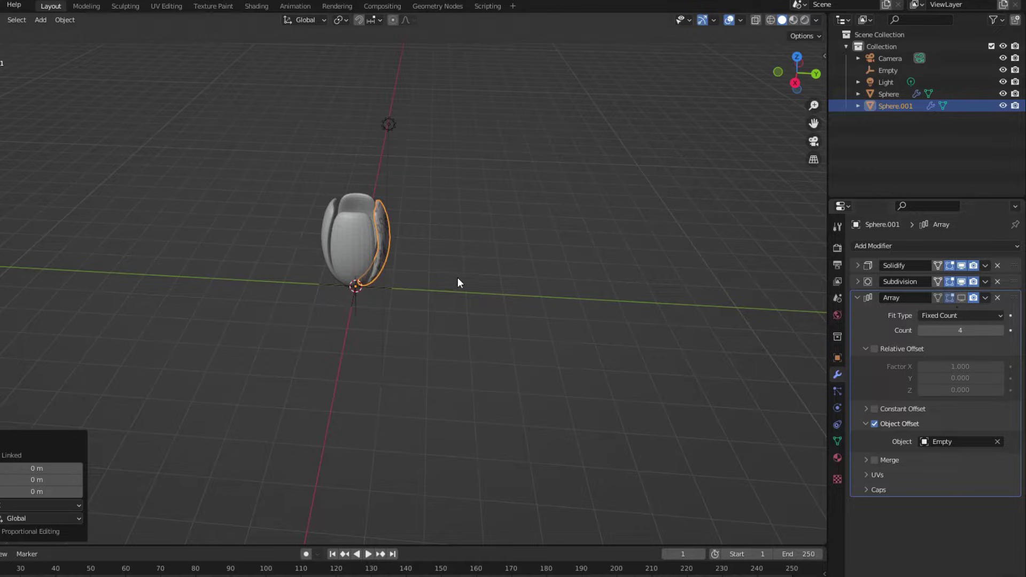
key(Tab)
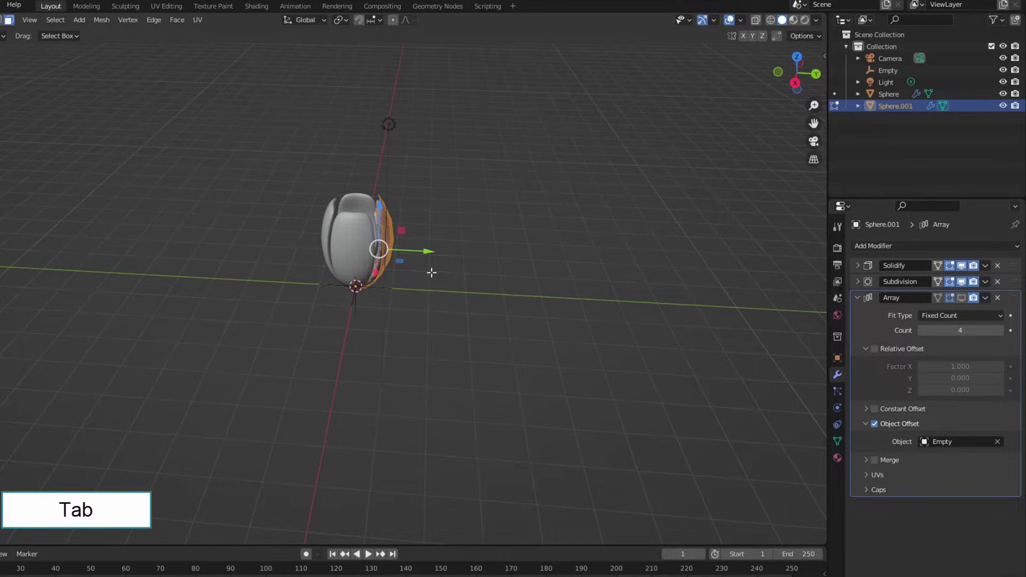
key(KP_3)
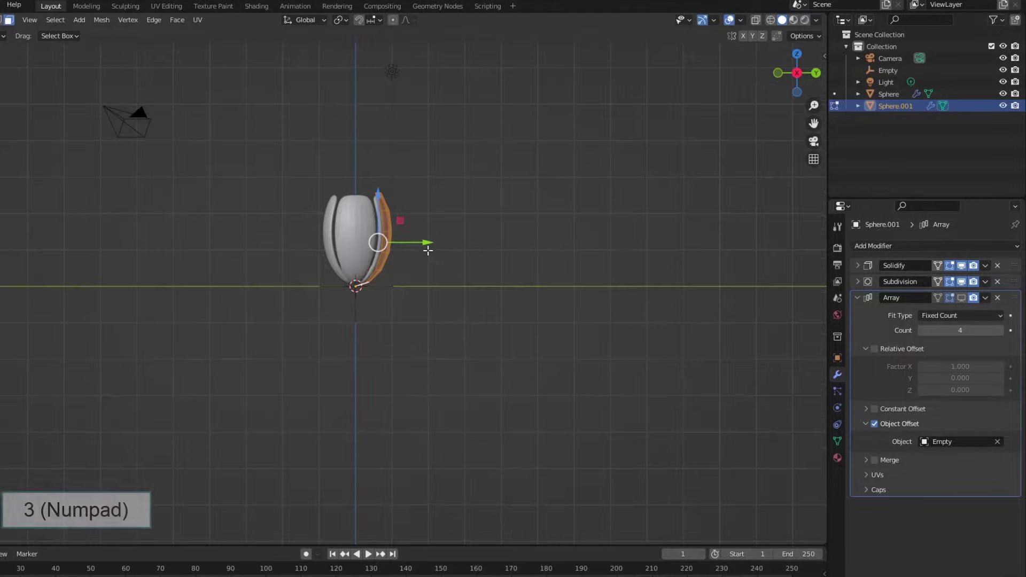
- Shift the duplicate's petal mesh along Y and narrow it to 0.763 on X
drag(426, 246, 416, 245)
mouse_move(469, 291)
middle_down()
mouse_move(458, 349)
mouse_move(455, 339)
middle_up()
key(s)
key(x)
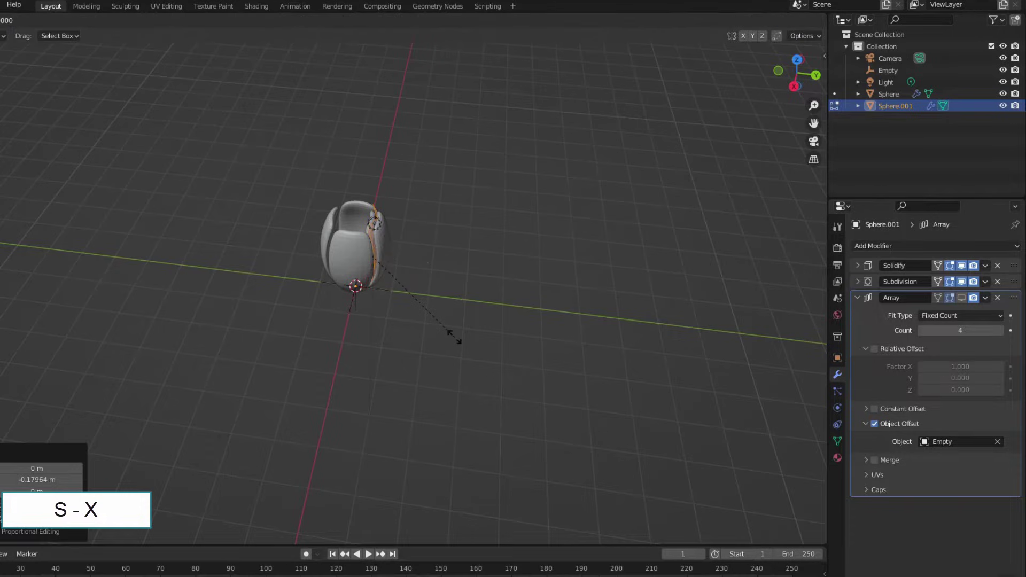
click(431, 322)
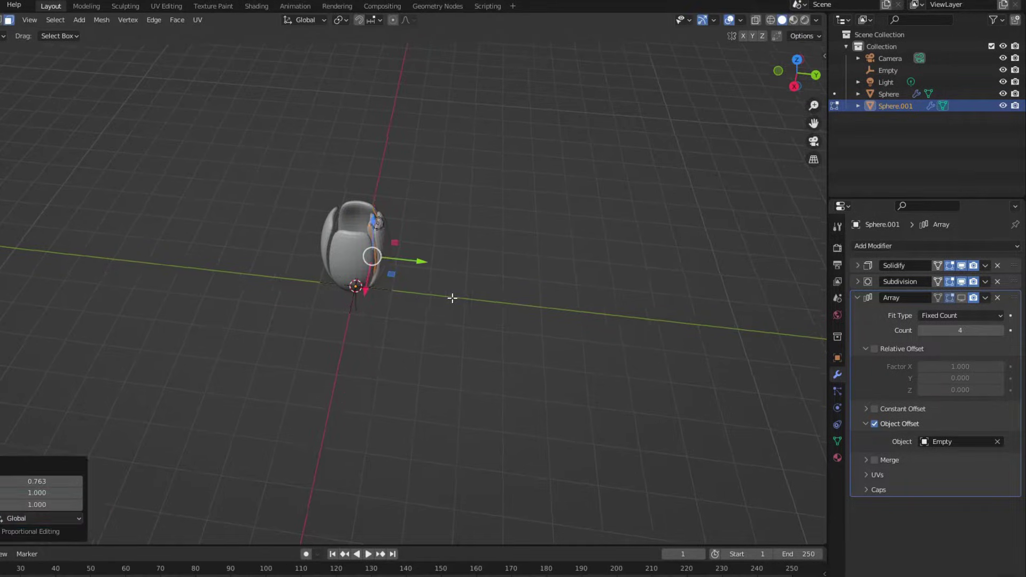
- Select part of the duplicate petal and shrink it to 0.806
middle_drag(426, 264, 394, 186)
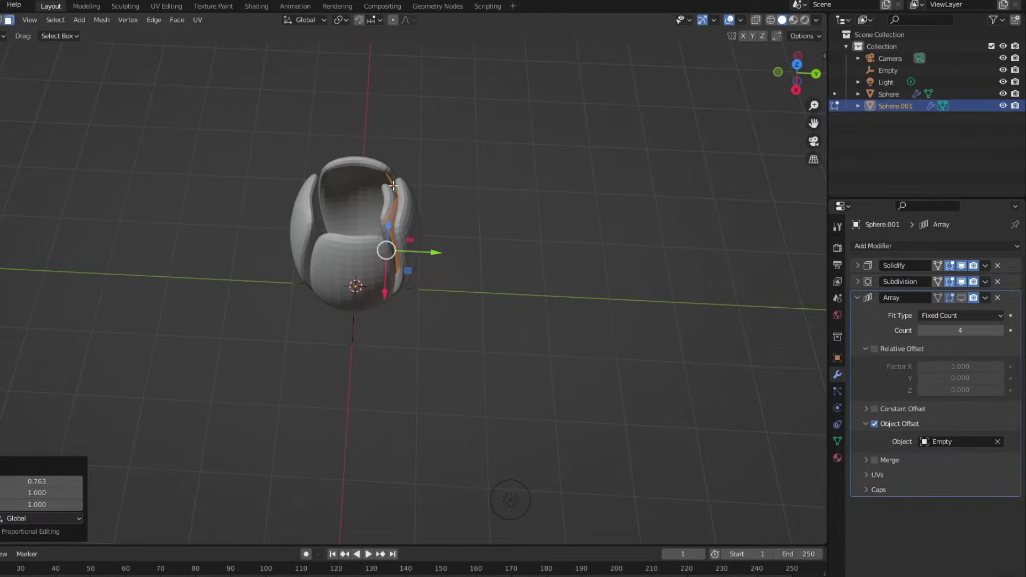
click(393, 185)
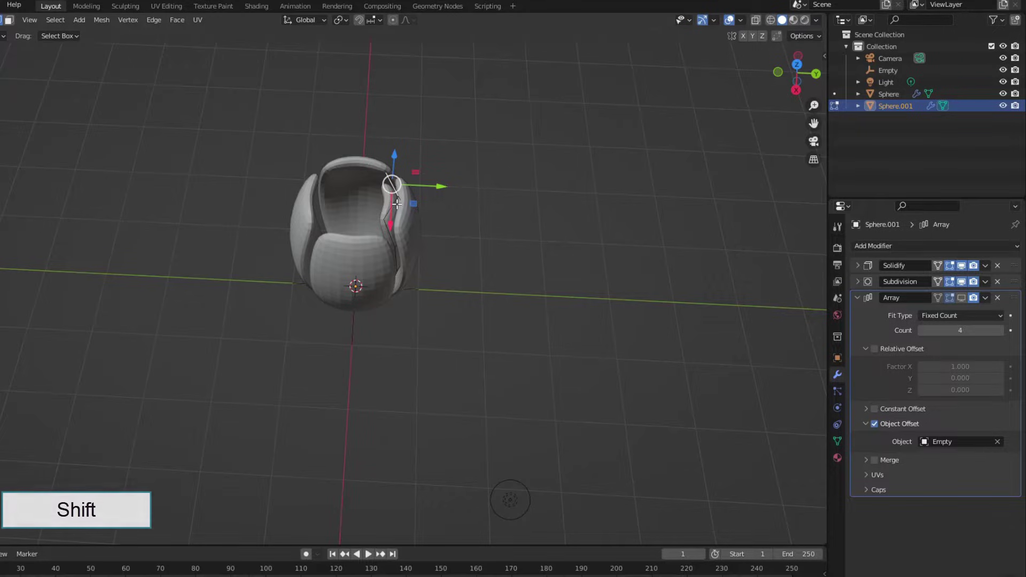
shift+click(393, 202)
key(s)
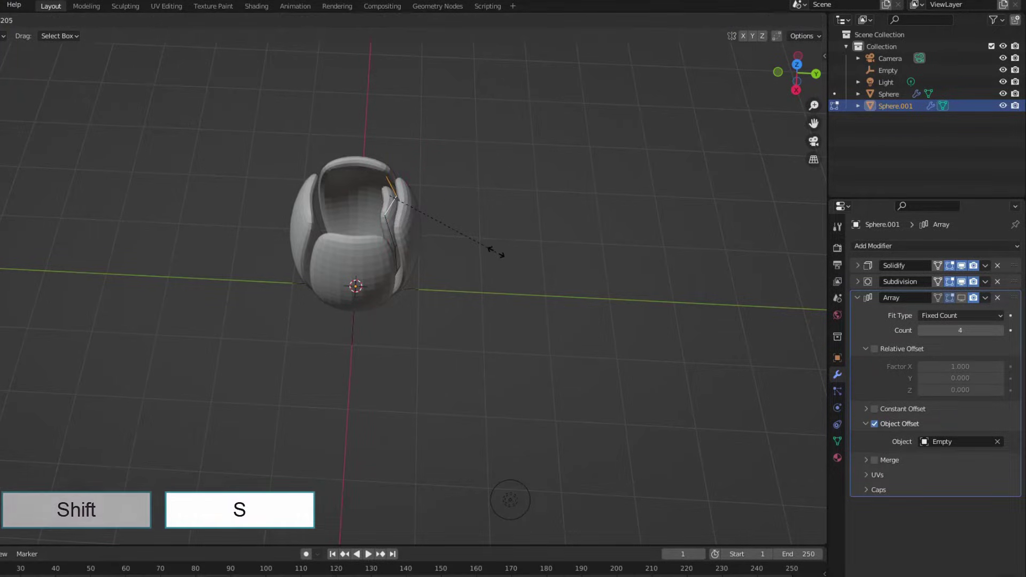
click(494, 251)
middle_drag(495, 274, 498, 217)
- Rotate the duplicate petal layer 45° around Z in Object Mode
key(Tab)
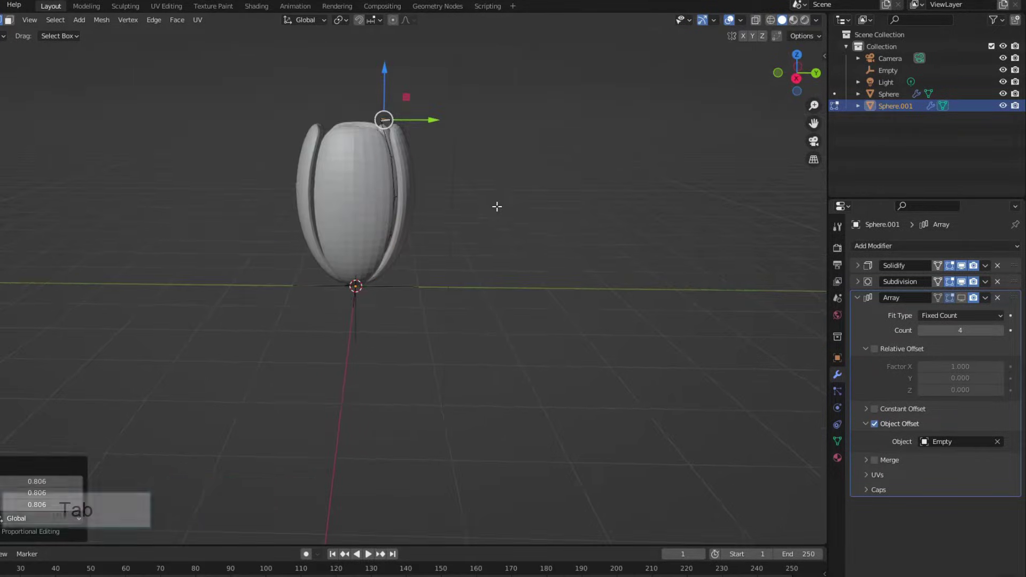
middle_drag(552, 275, 447, 299)
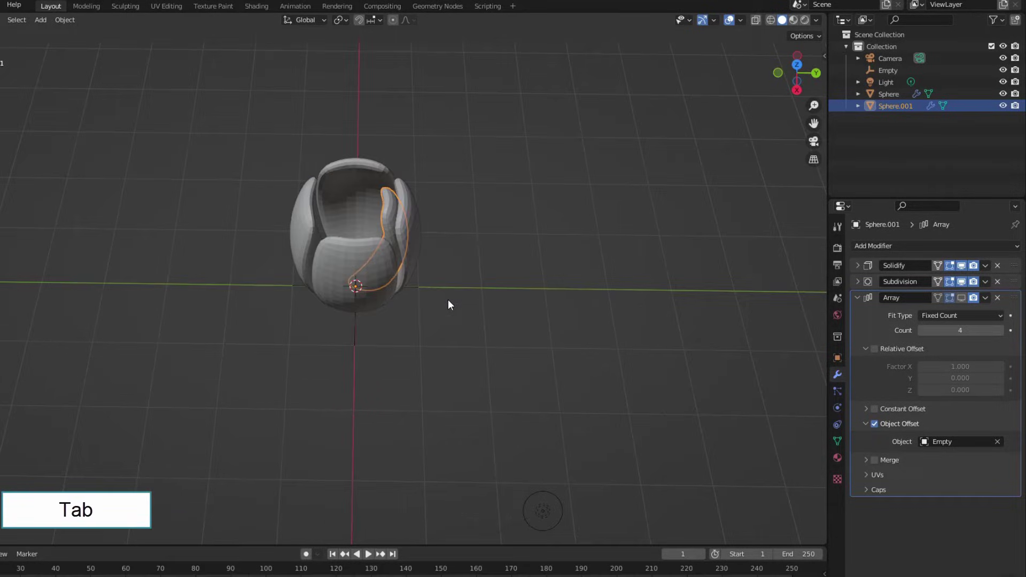
key(r)
key(z)
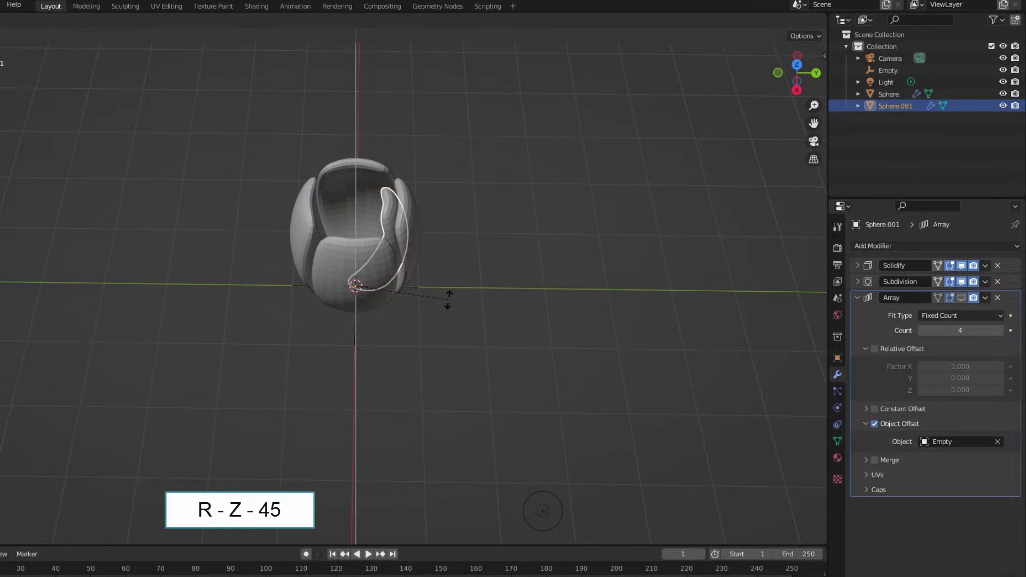
key(Return)
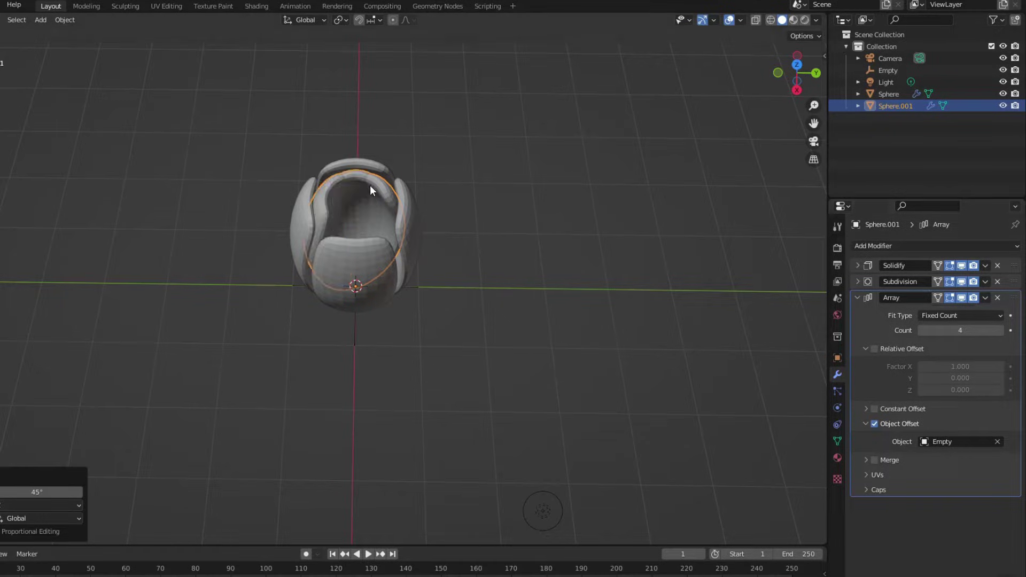
- Apply all transforms to the duplicate and rename the petal layers Petals1 and Petals2
click(65, 19)
mouse_move(78, 82)
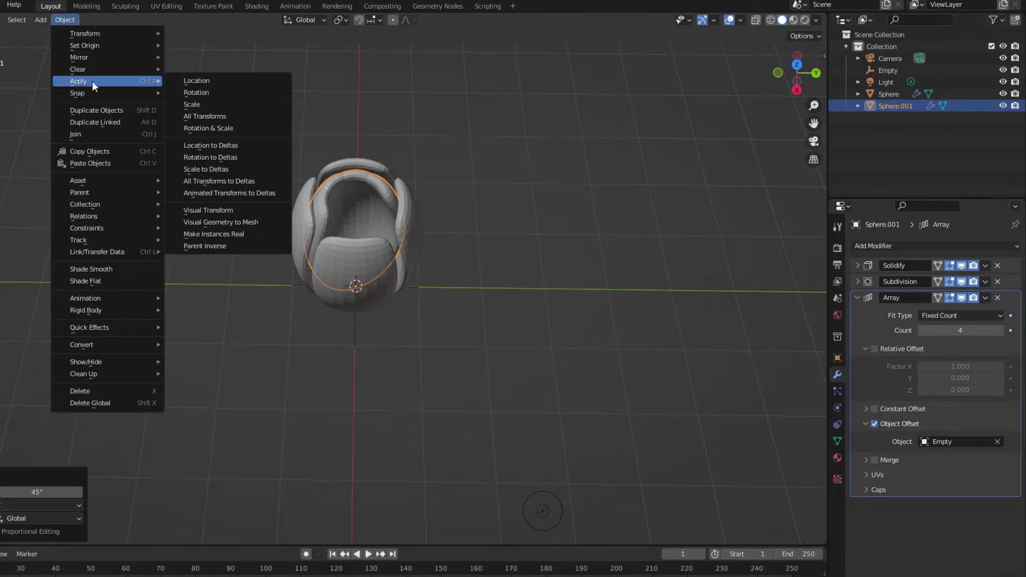
click(197, 115)
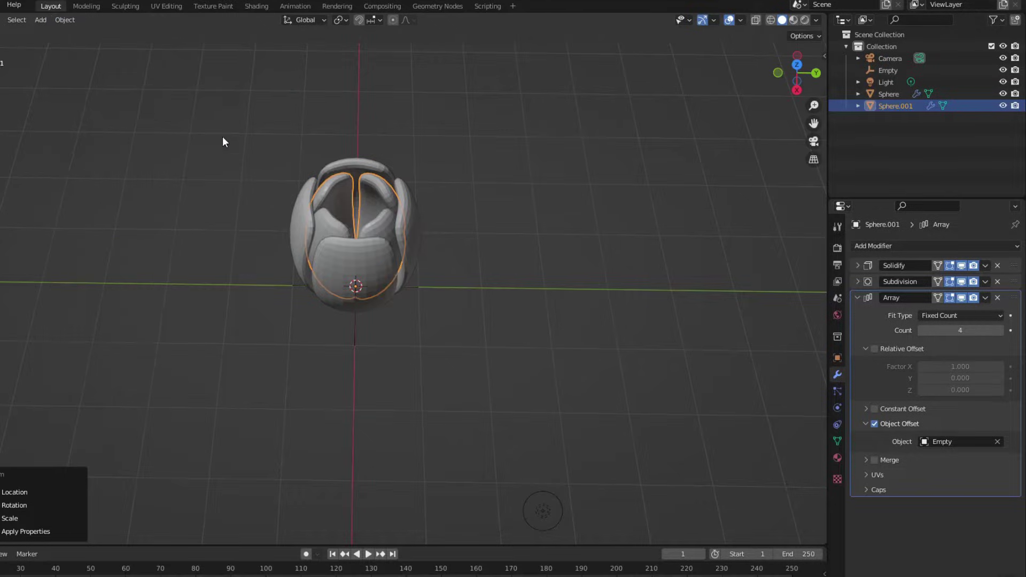
click(887, 94)
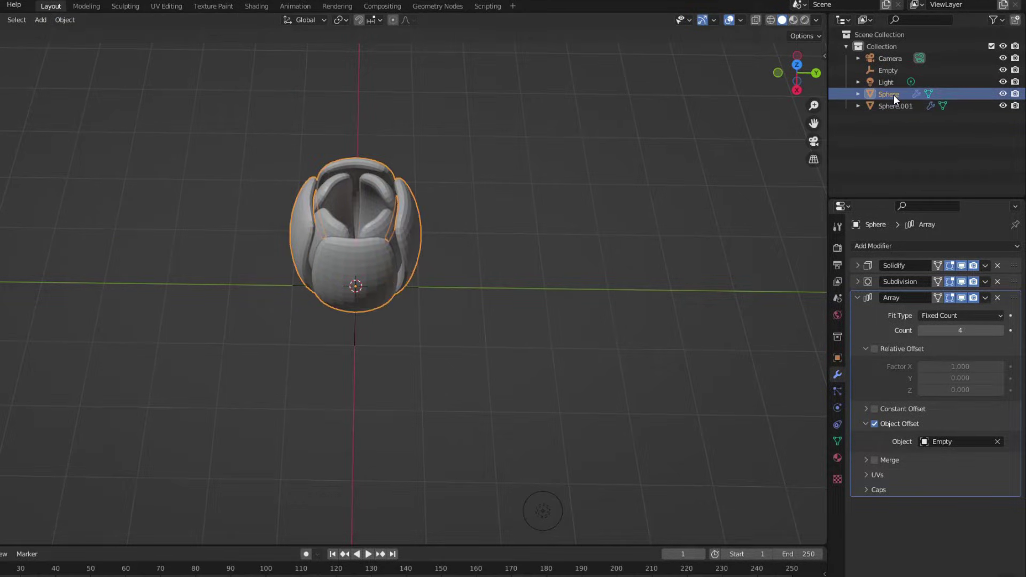
double_click(893, 94)
text(Petals1)
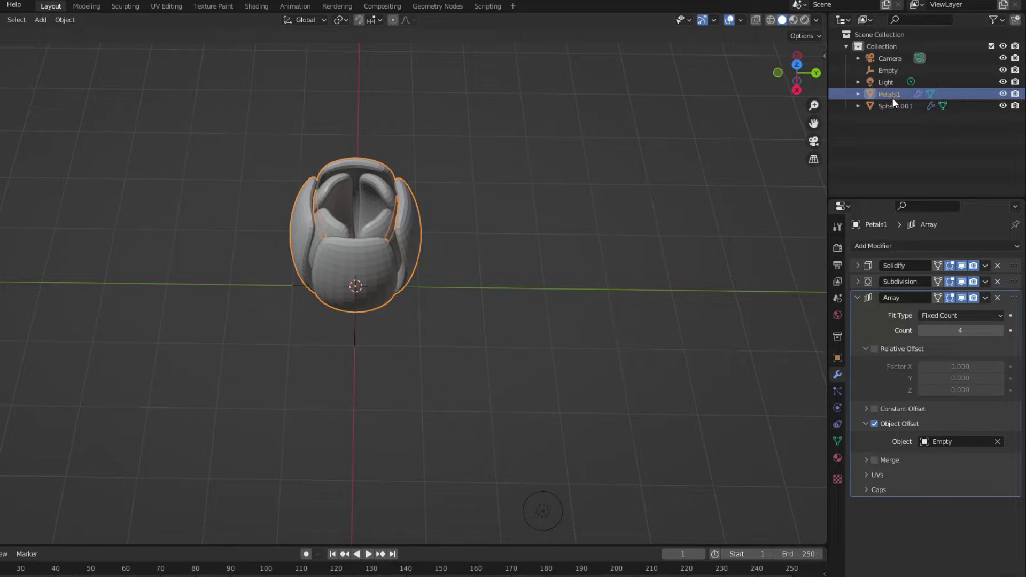
double_click(894, 105)
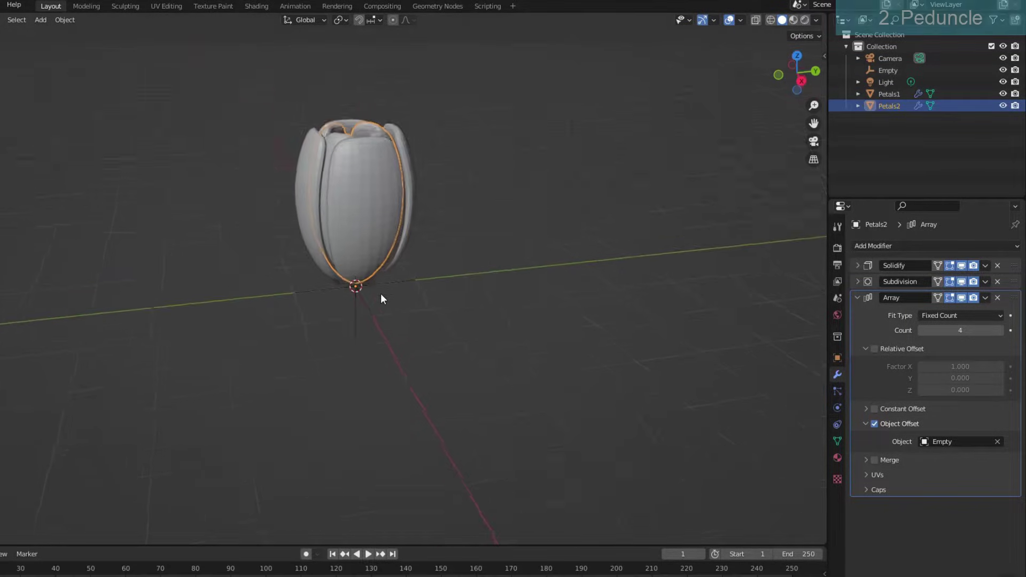
- Add a cube below the bud with a level-2 Subdivision Surface modifier
shift+middle_drag(381, 325, 379, 223)
key(shift+a)
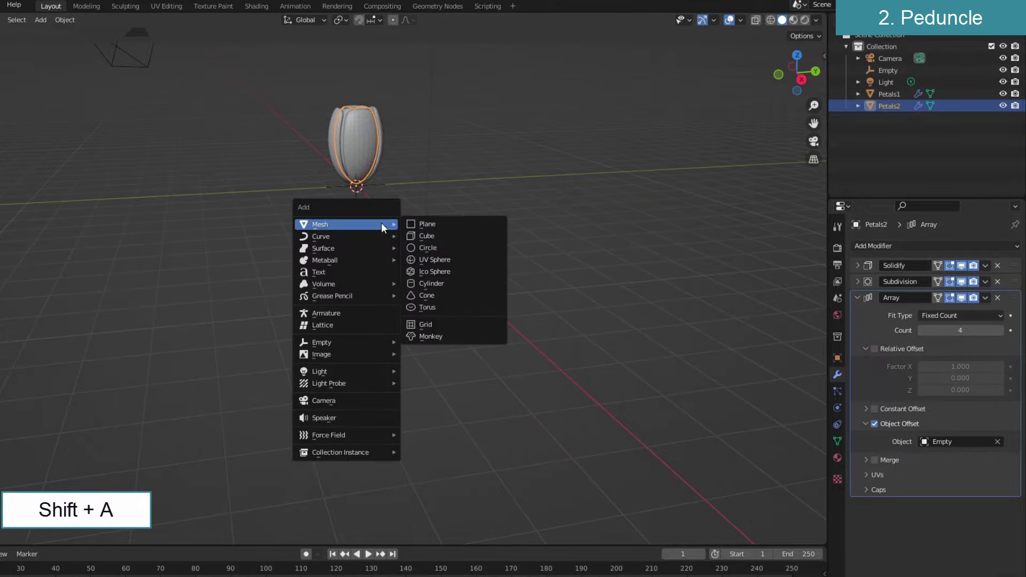
click(424, 233)
click(880, 247)
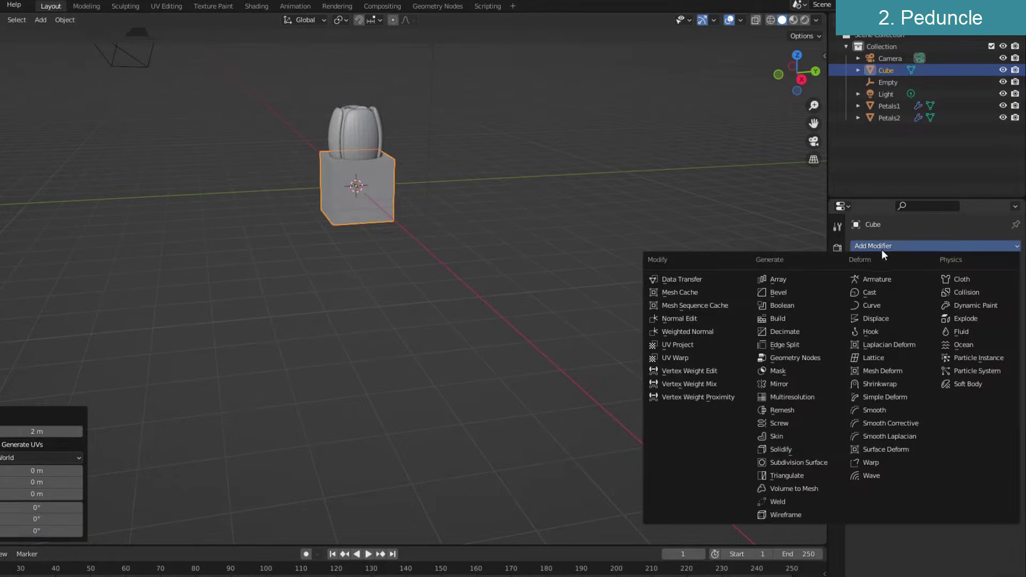
click(806, 462)
click(1000, 298)
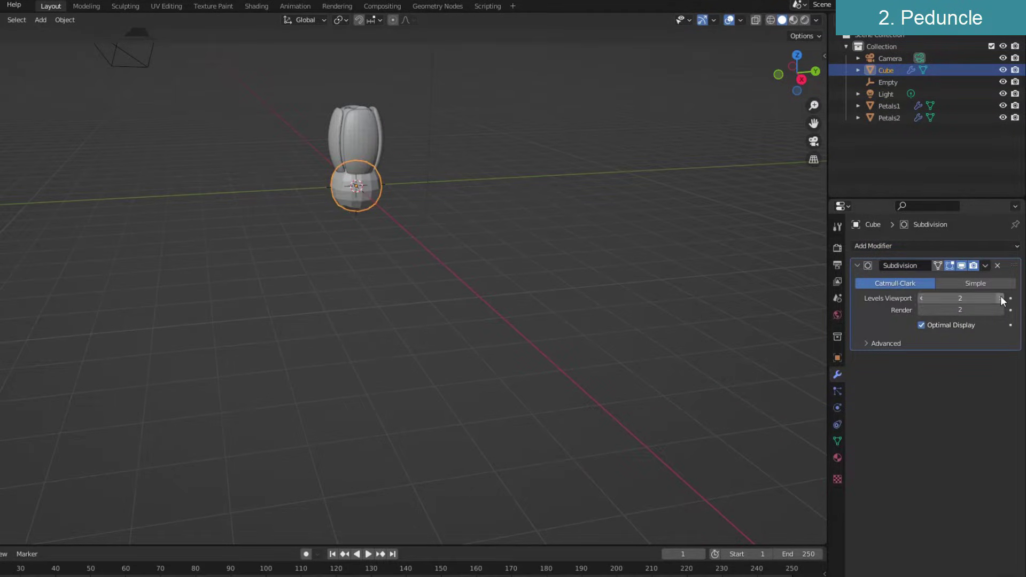
key(Tab)
middle_drag(431, 275, 421, 297)
- Fully crease the edges of the cube's top and bottom faces
key(3)
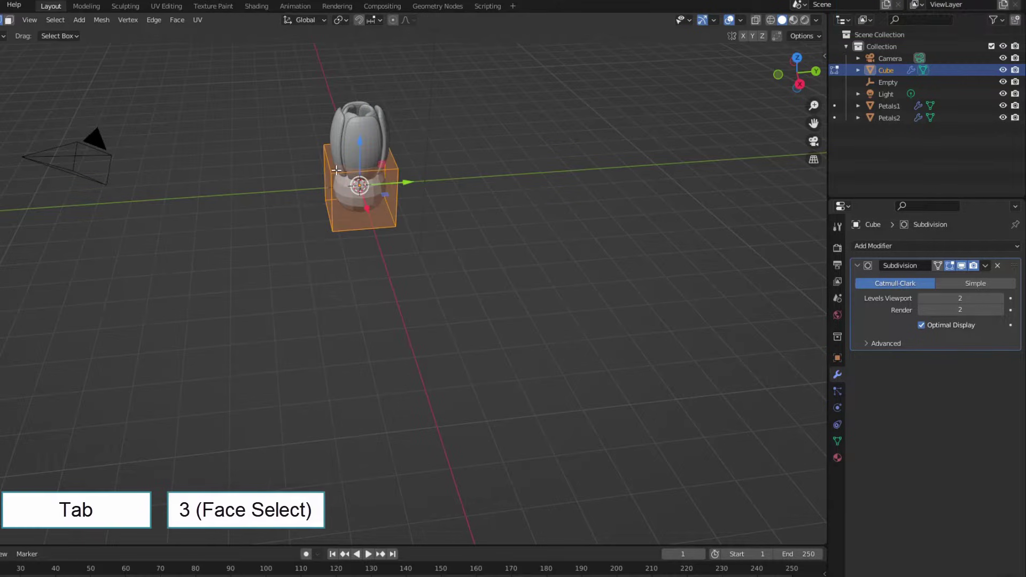
click(373, 162)
key(shift+e)
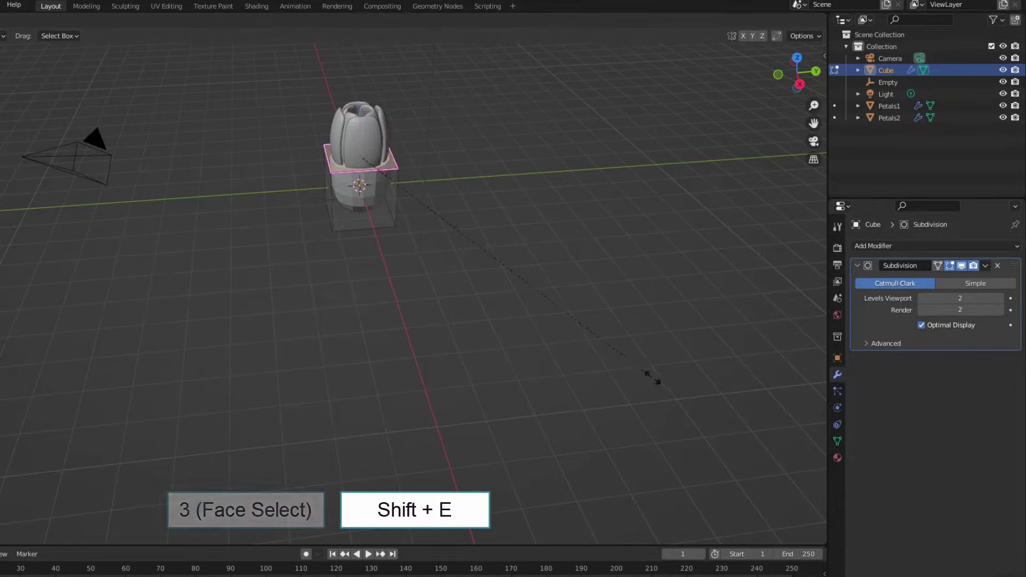
click(657, 382)
mouse_move(657, 383)
middle_down()
mouse_move(565, 270)
mouse_move(370, 267)
middle_up()
click(370, 266)
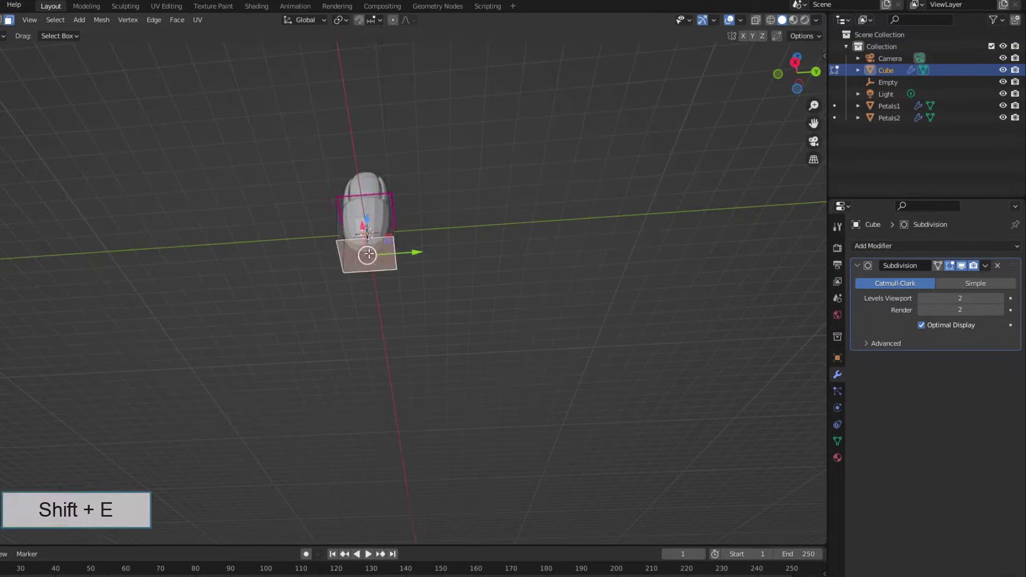
click(651, 416)
mouse_move(660, 419)
middle_down()
mouse_move(502, 304)
mouse_move(474, 270)
mouse_move(487, 310)
middle_up()
- Thin the cube to 0.3 on X and Y and pull its bottom down into a long stem
key(a)
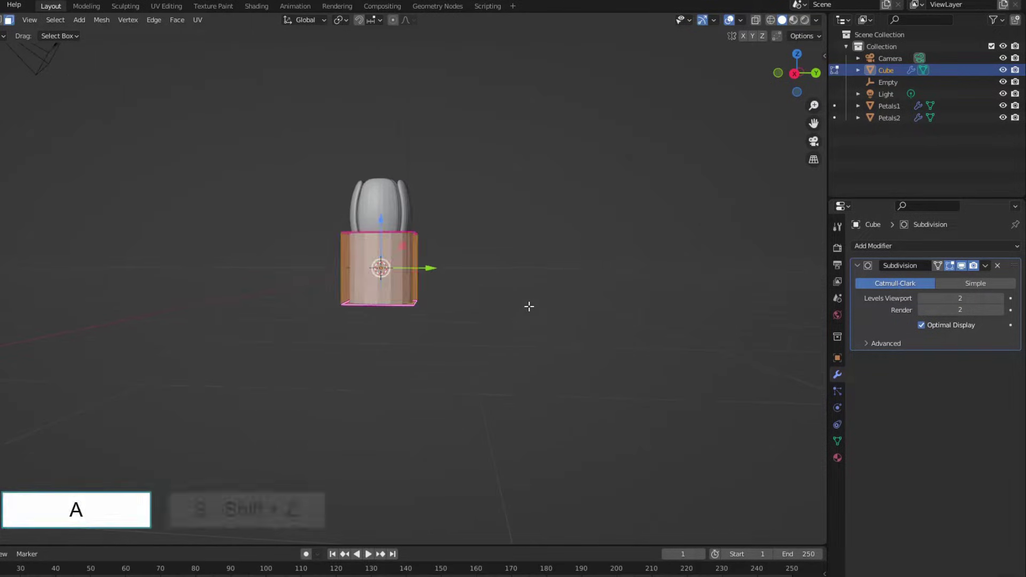
key(s)
key(shift+z)
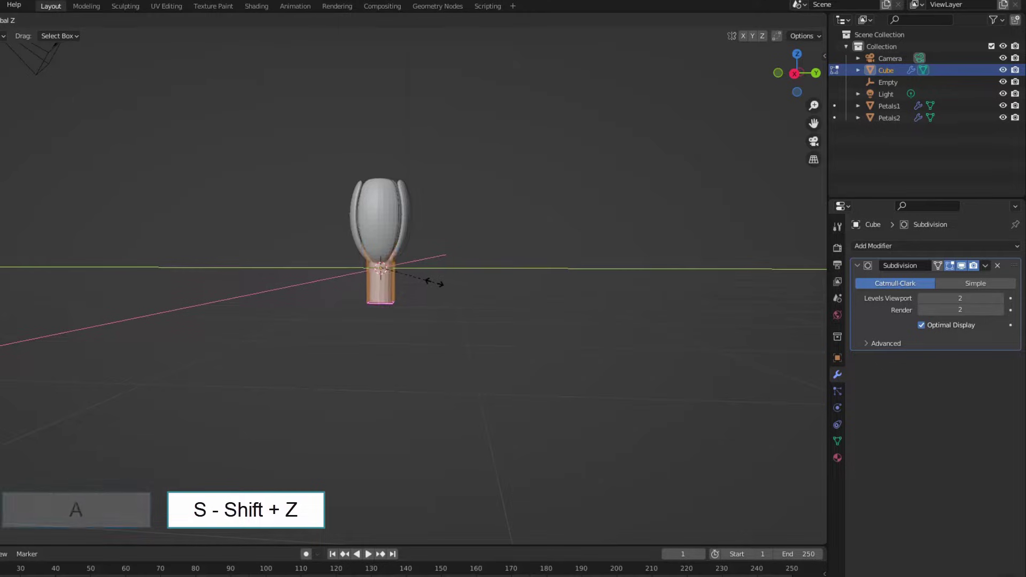
click(430, 284)
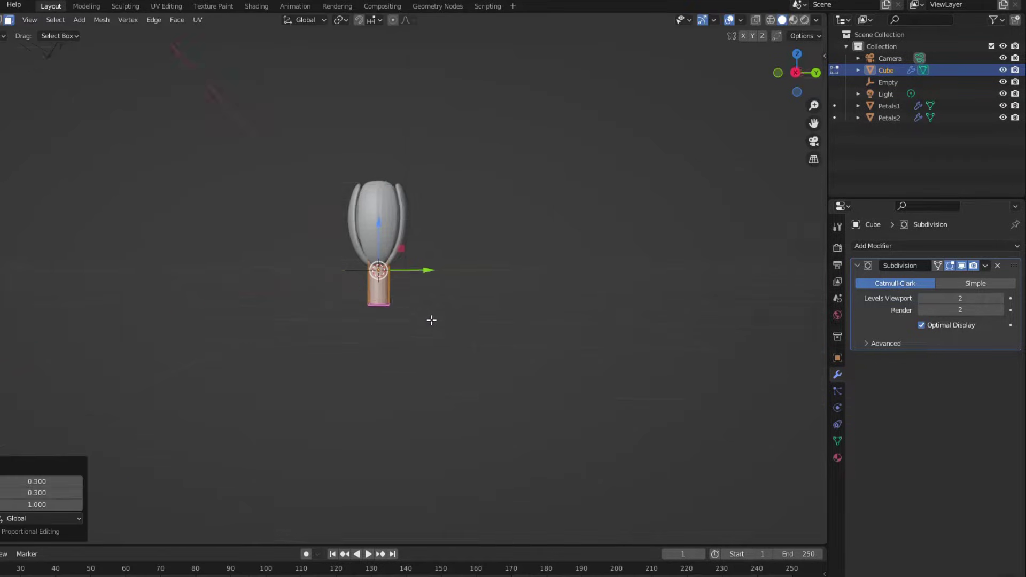
mouse_move(431, 319)
middle_down()
mouse_move(421, 245)
mouse_move(374, 235)
middle_up()
drag(373, 190, 365, 287)
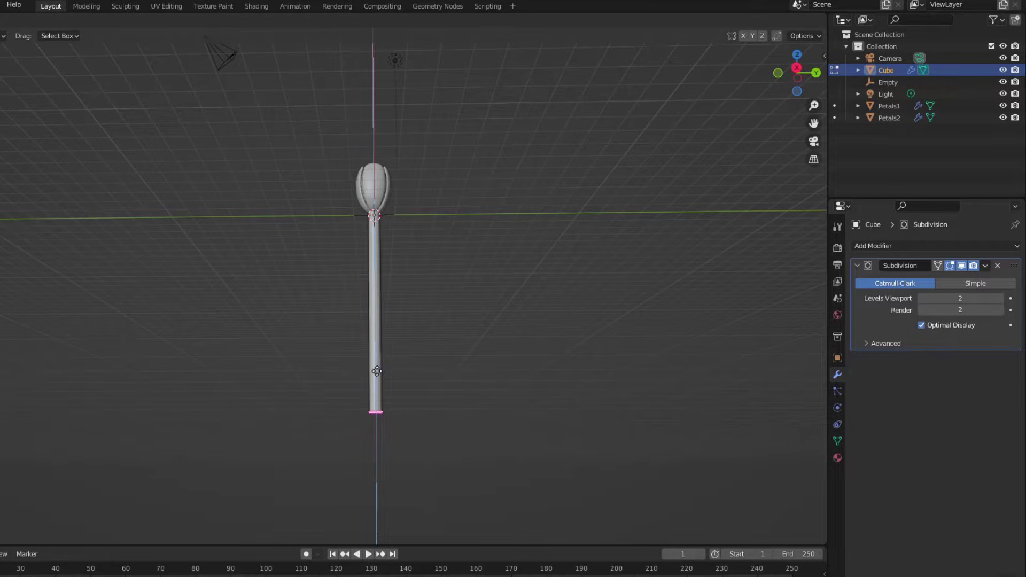
click(377, 371)
middle_drag(422, 321, 428, 318)
key(Tab)
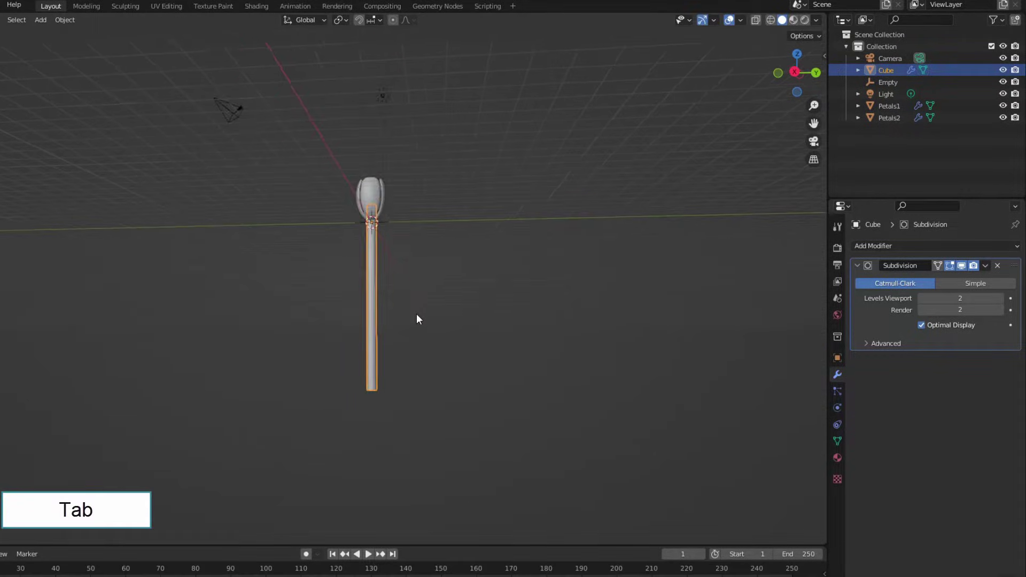
scroll(415, 319, up, 2)
- Apply Petals1's Array modifier and give it a Child Of constraint targeting the Cube stem
click(382, 153)
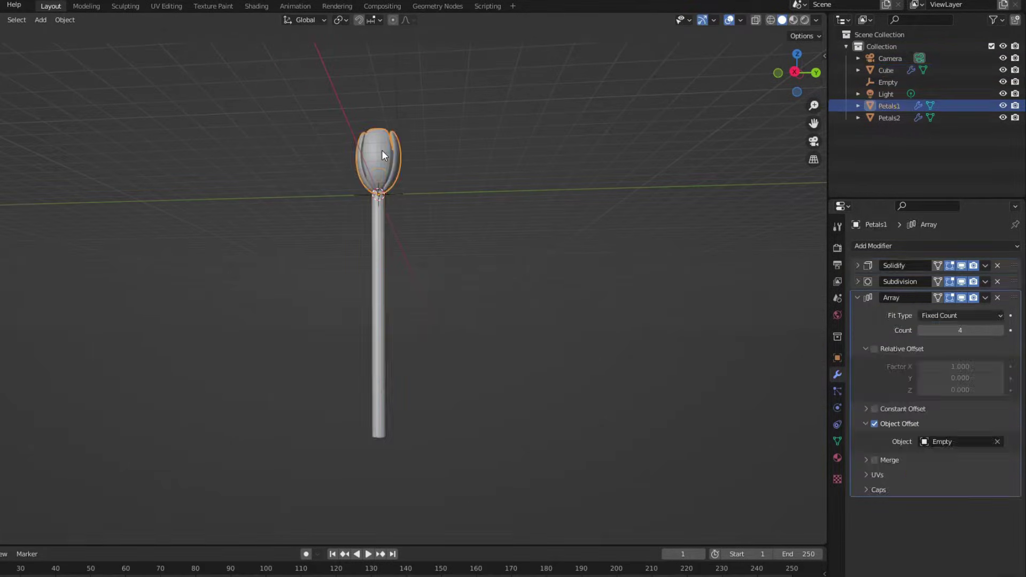
click(984, 297)
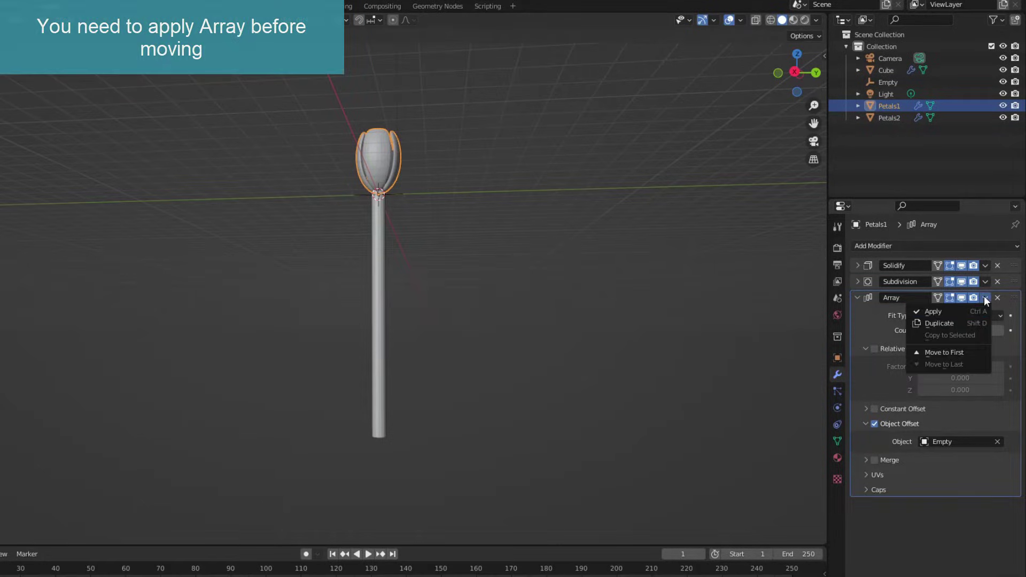
click(941, 312)
click(837, 423)
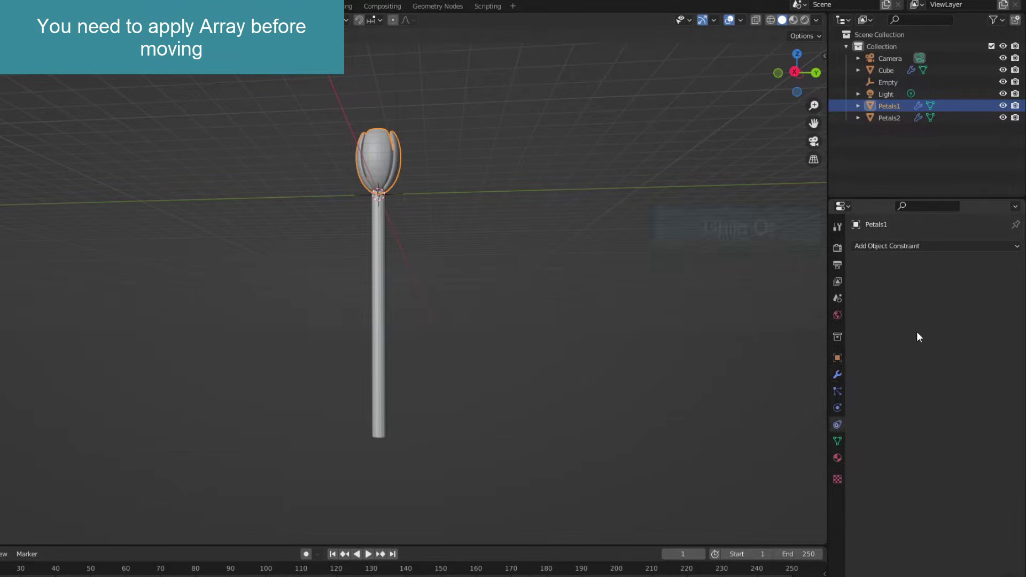
click(938, 245)
click(981, 308)
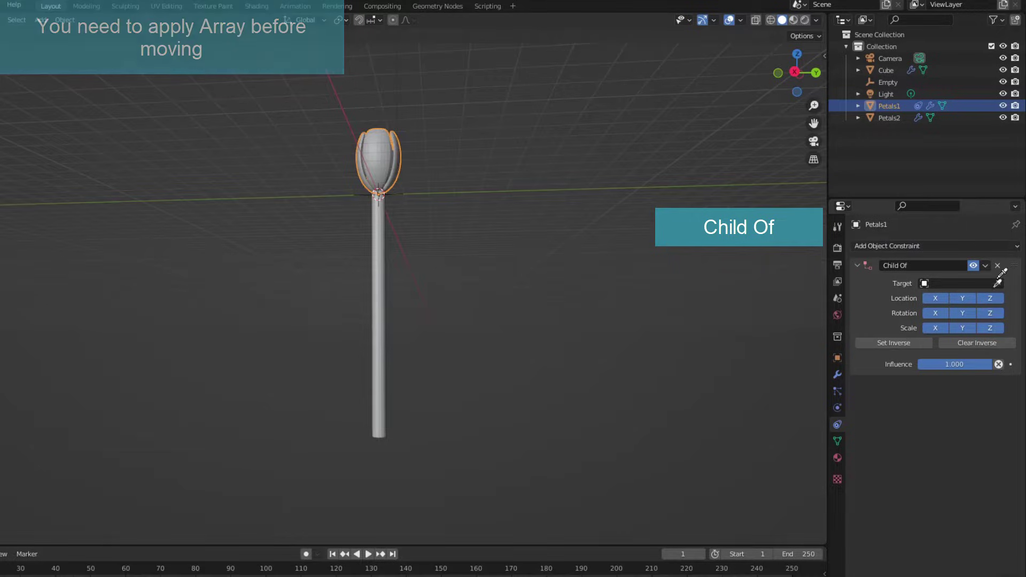
click(996, 283)
click(381, 277)
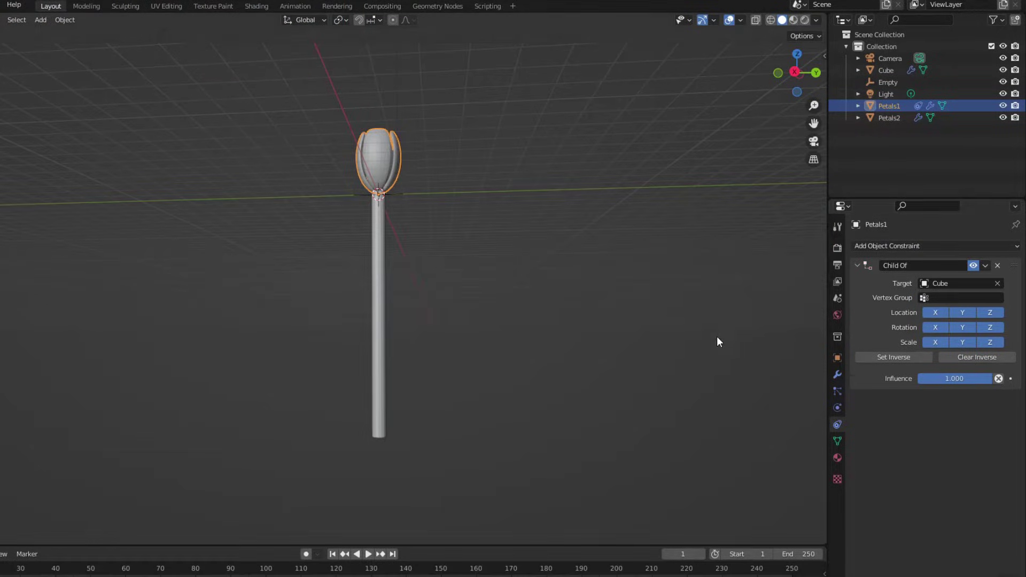
- Give Petals2 a Child Of constraint targeting the Cube and apply its Array modifier
click(889, 117)
click(951, 246)
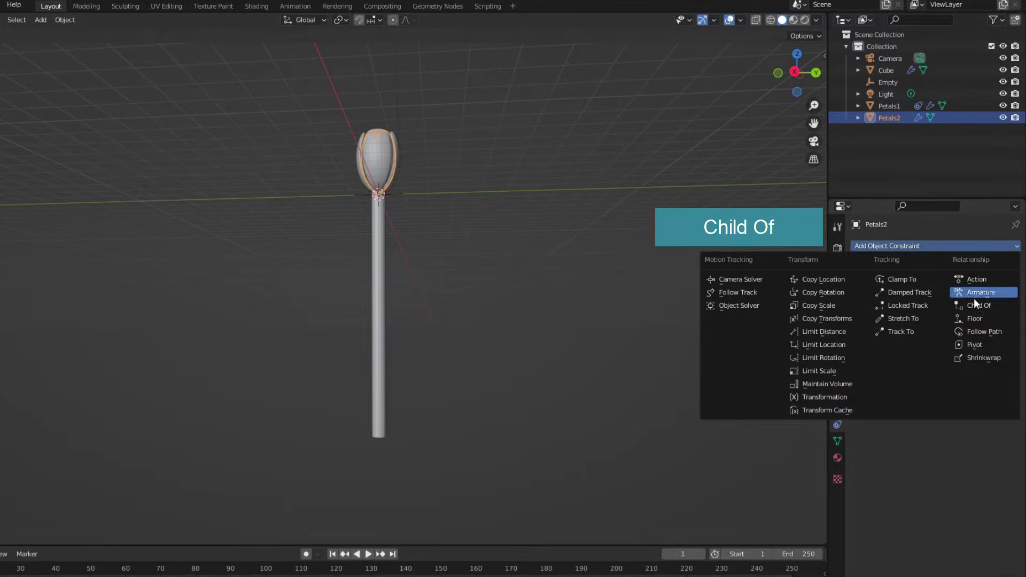
click(979, 303)
click(997, 283)
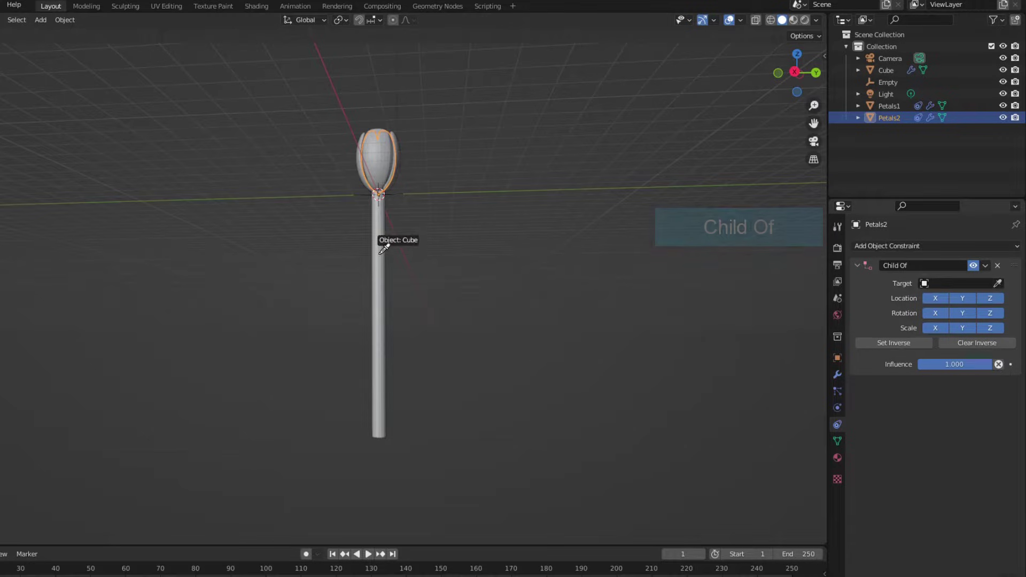
click(383, 238)
click(837, 374)
click(985, 298)
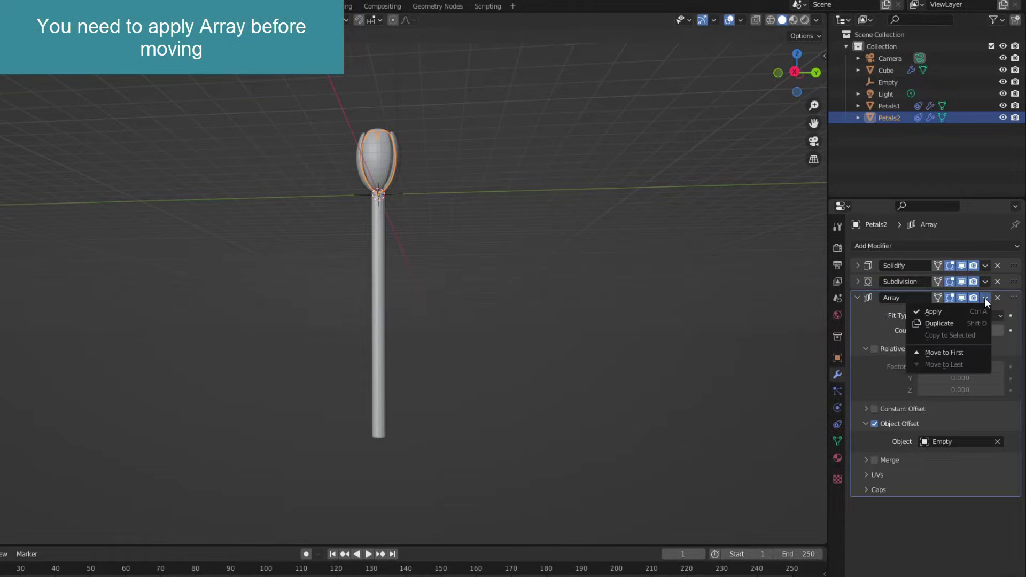
click(946, 311)
key(KP_3)
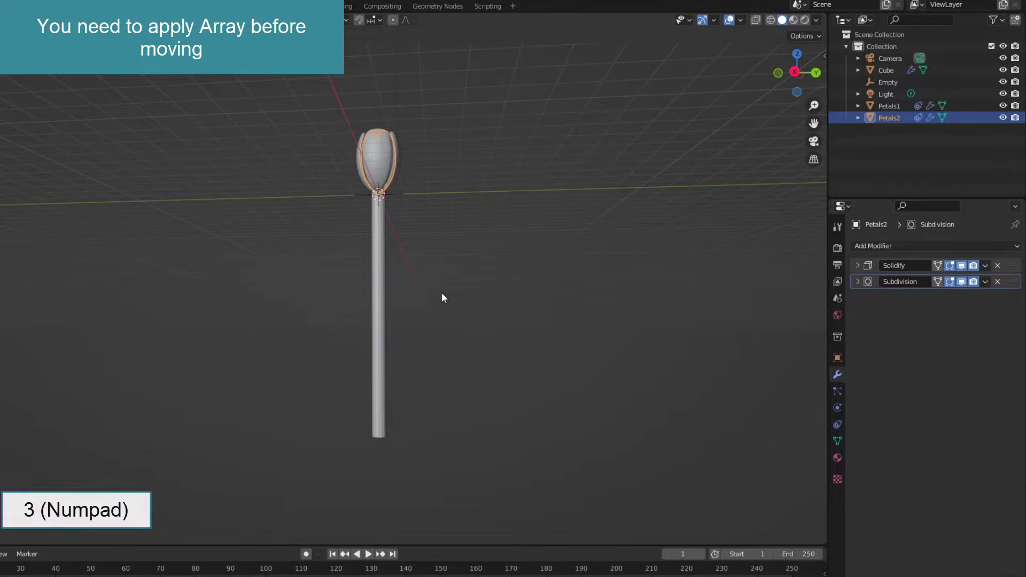
- Add a loop cut across the stem's middle and push it sideways to bend the stem
click(380, 290)
key(Tab)
key(ctrl+r)
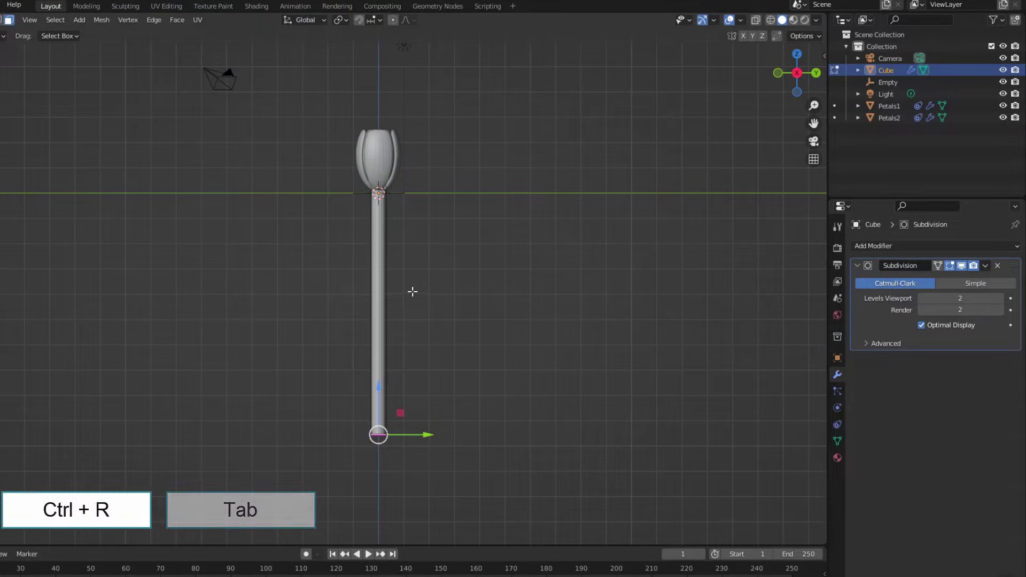
click(396, 295)
right_click(396, 295)
drag(419, 300, 437, 302)
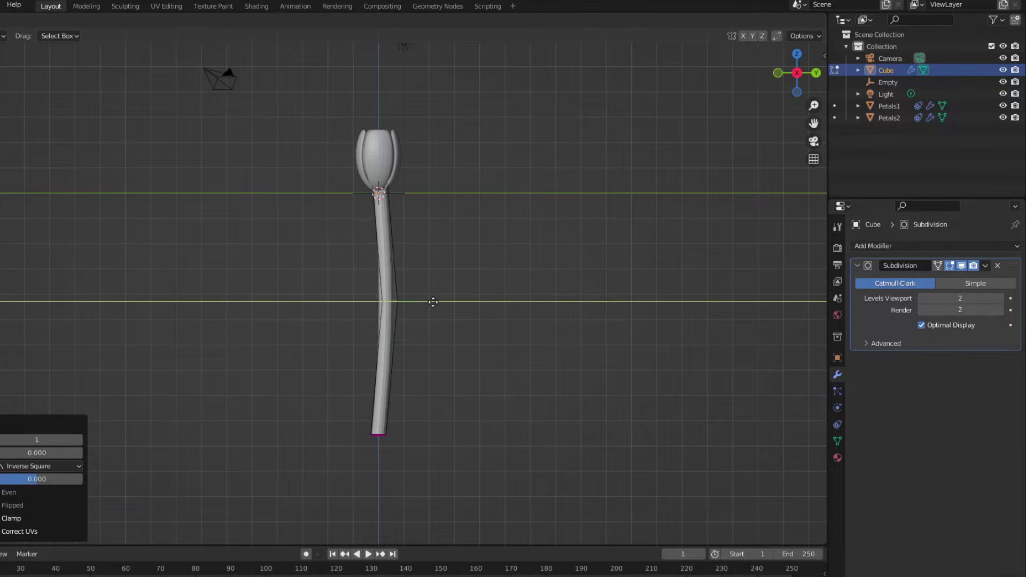
click(437, 302)
key(Tab)
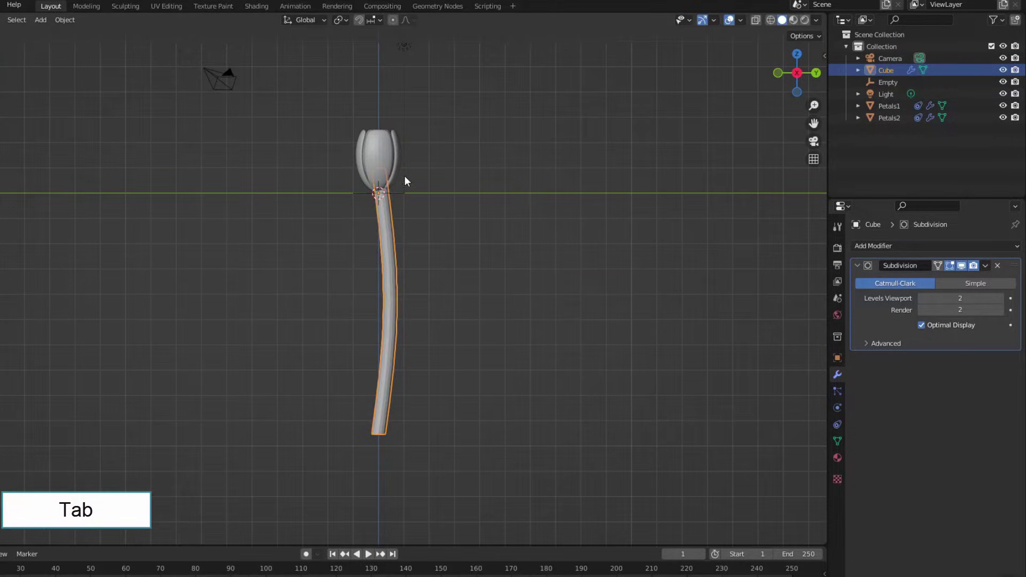
click(887, 106)
- Tilt both petal layers -7.41° to follow the stem and shift them along Y onto its top
key(r)
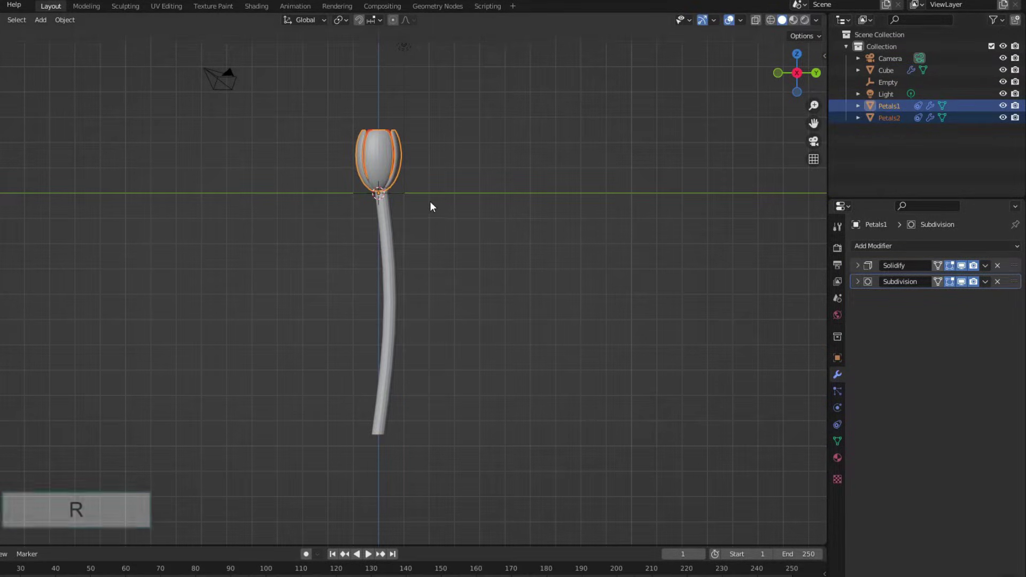
key(r)
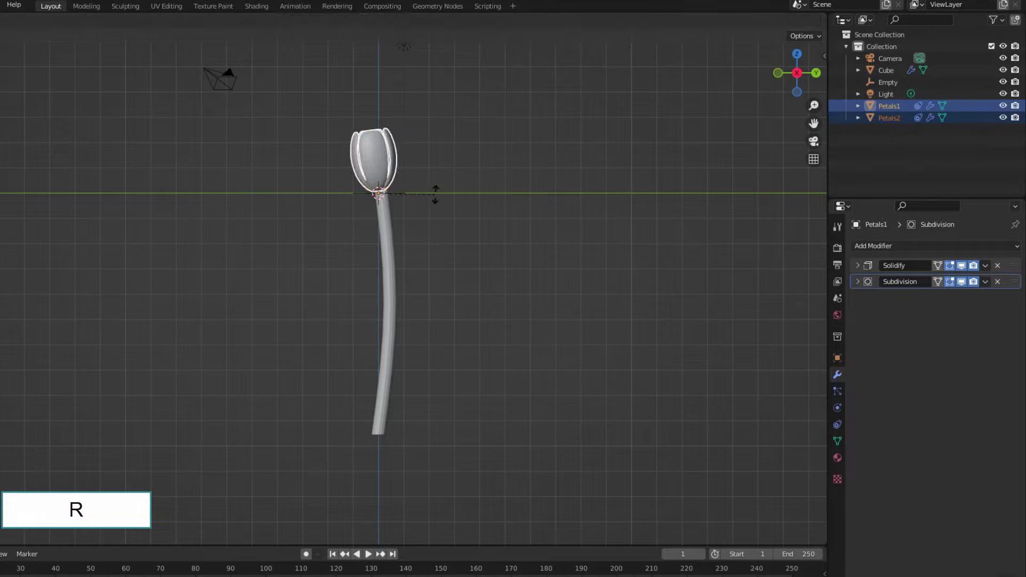
click(425, 192)
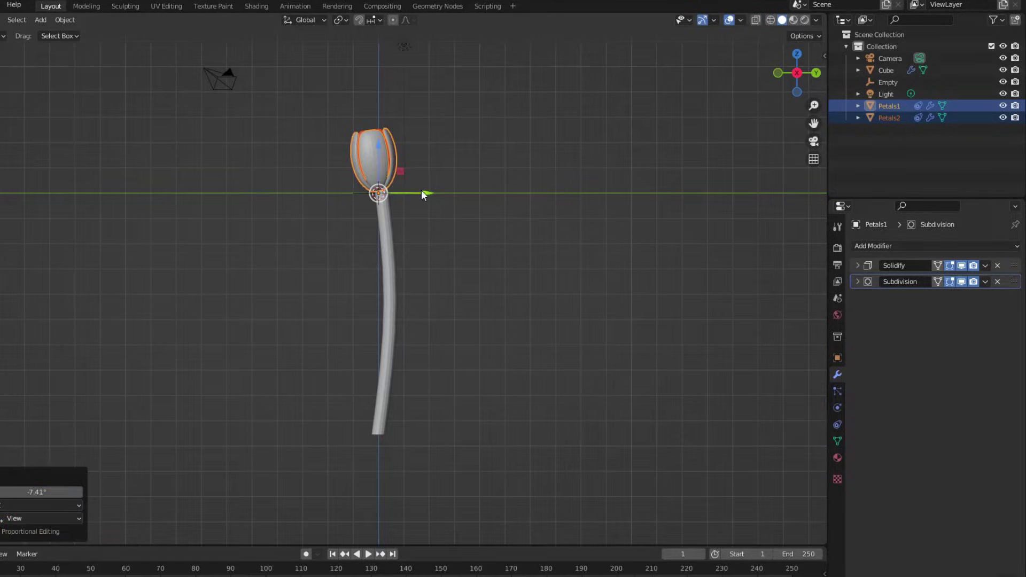
drag(422, 194, 449, 246)
click(449, 246)
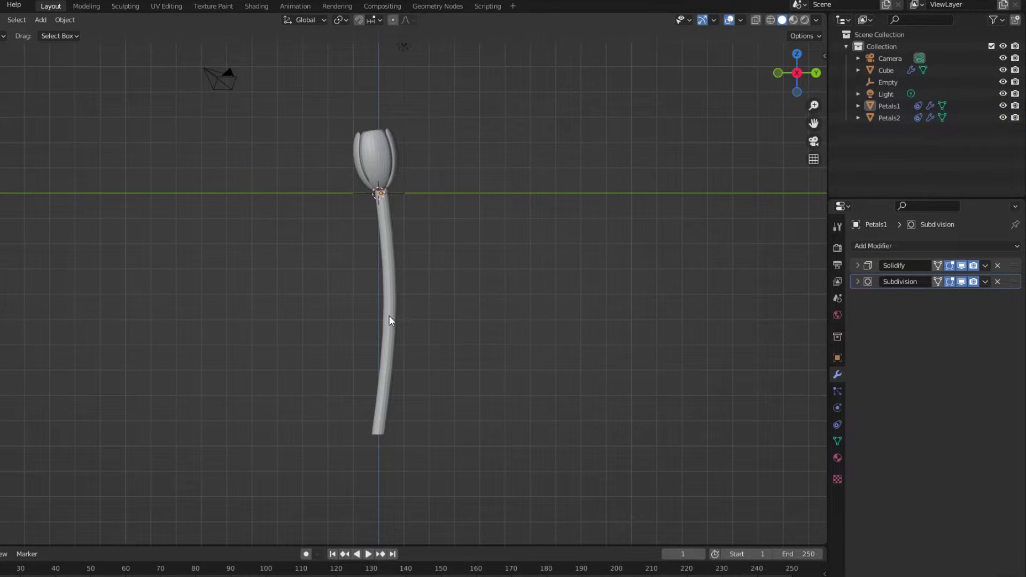
- Raise the Cube stem slightly along Z
click(389, 319)
scroll(448, 267, down, 4)
scroll(451, 284, up, 1)
scroll(414, 304, up, 1)
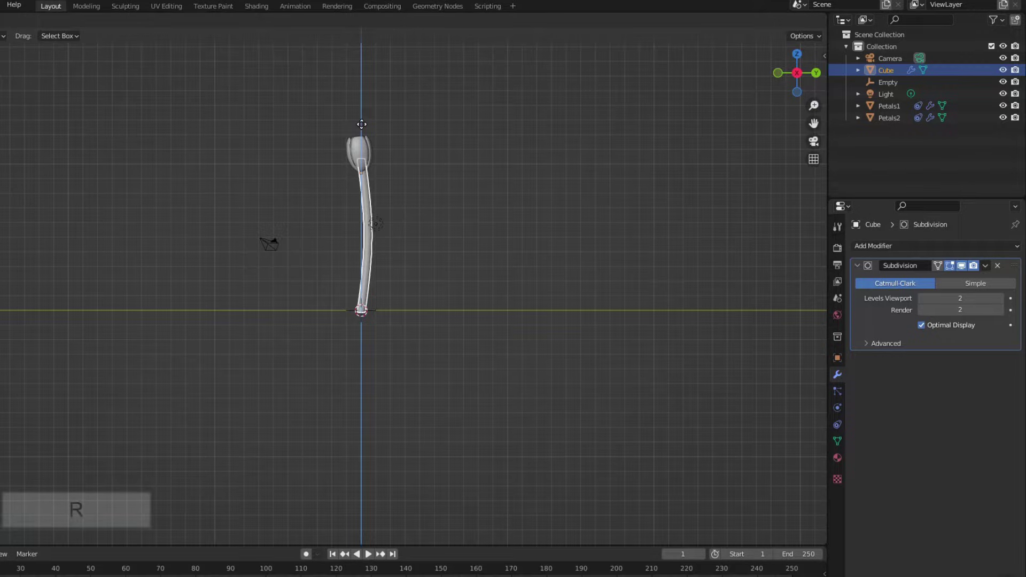
drag(362, 124, 360, 126)
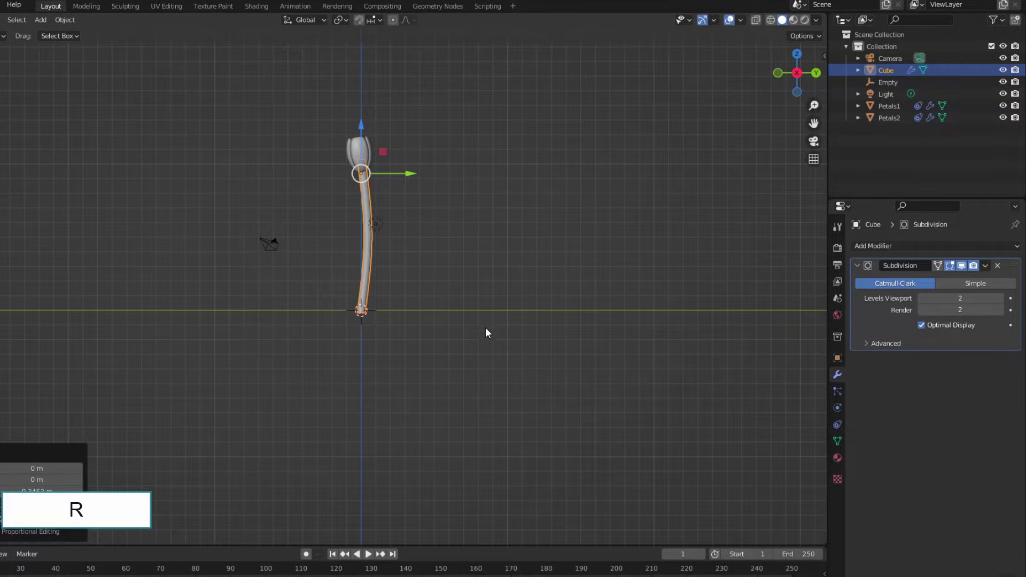
- Lean the stem 9.3°, shift it along Y under the bud, and rename it Peduncle
click(457, 357)
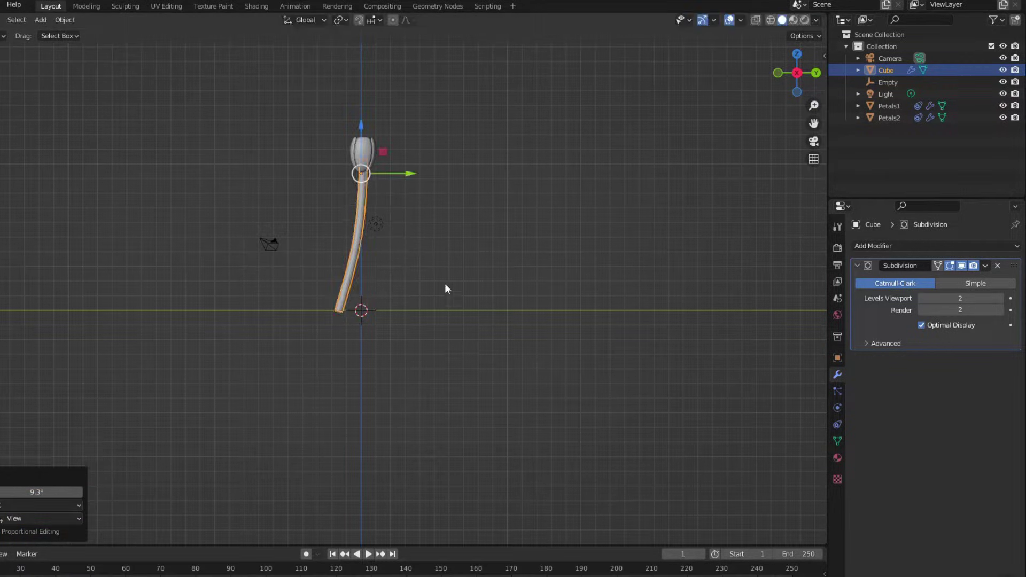
drag(404, 177, 426, 179)
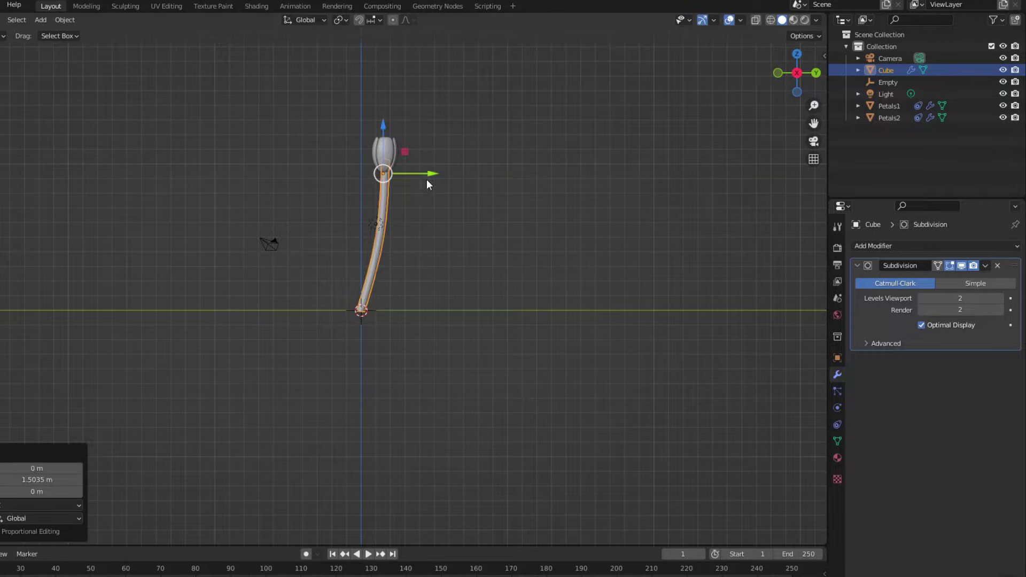
click(451, 217)
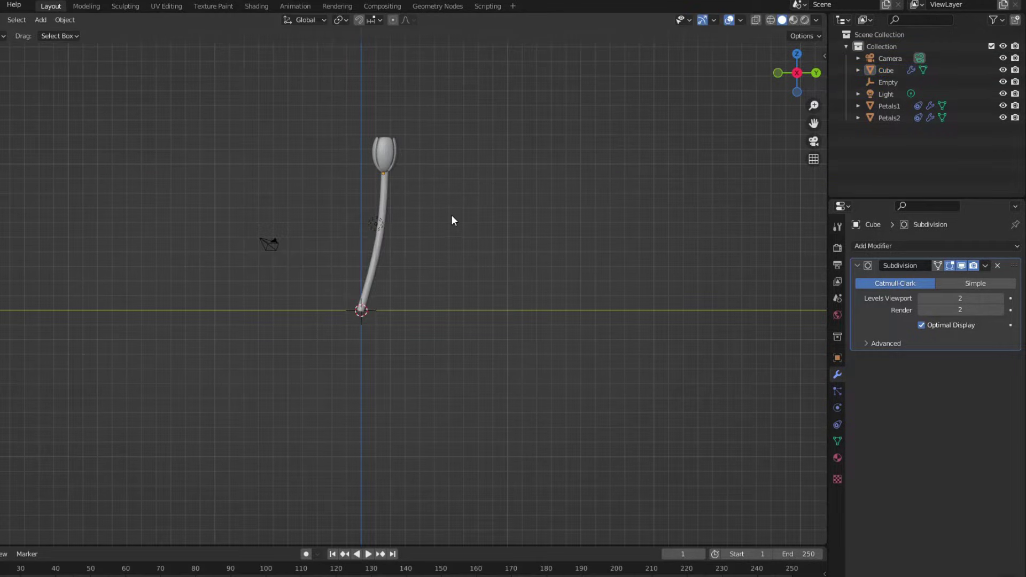
double_click(885, 69)
text(Peduncl)
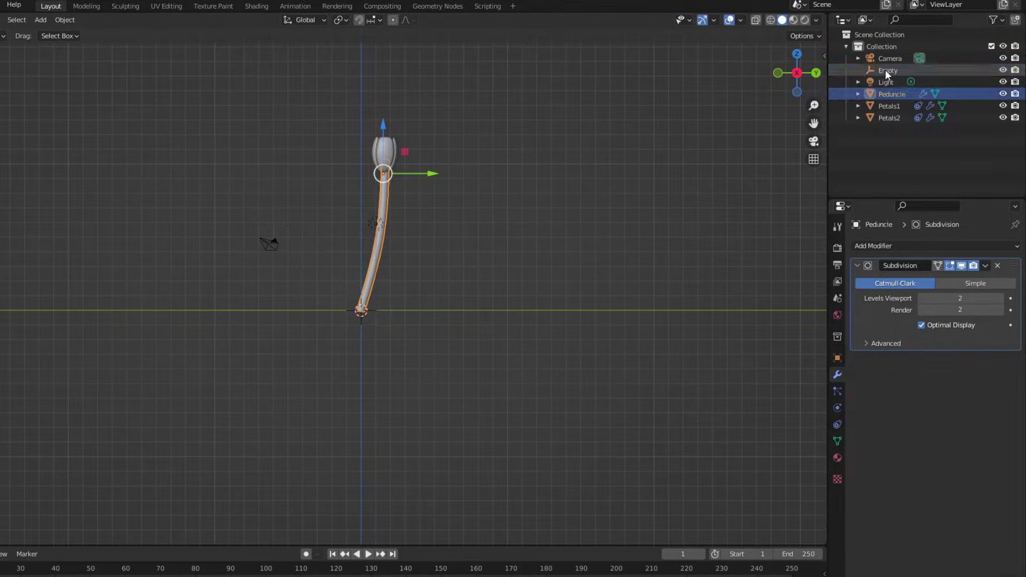
key(Tab)
- Duplicate part of the stalk geometry in place and separate it into Peduncle.001
middle_drag(725, 160, 472, 242)
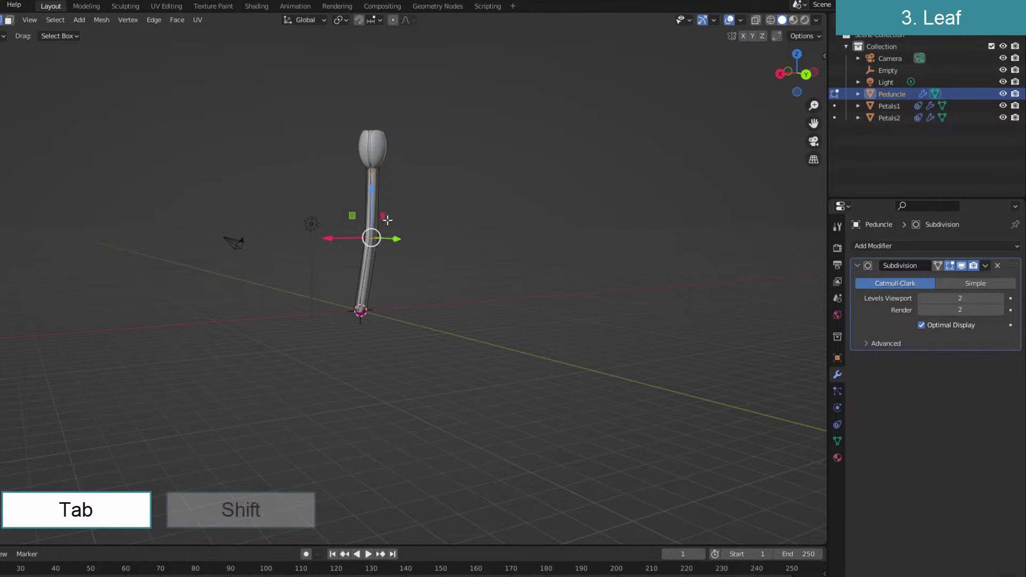
key(shift+d)
key(Escape)
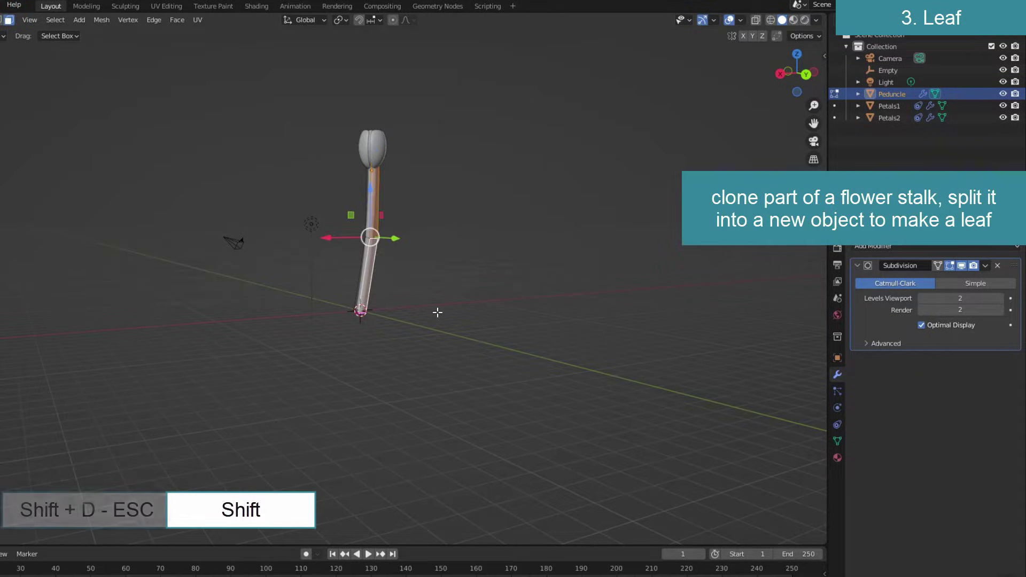
key(shift+d)
key(Escape)
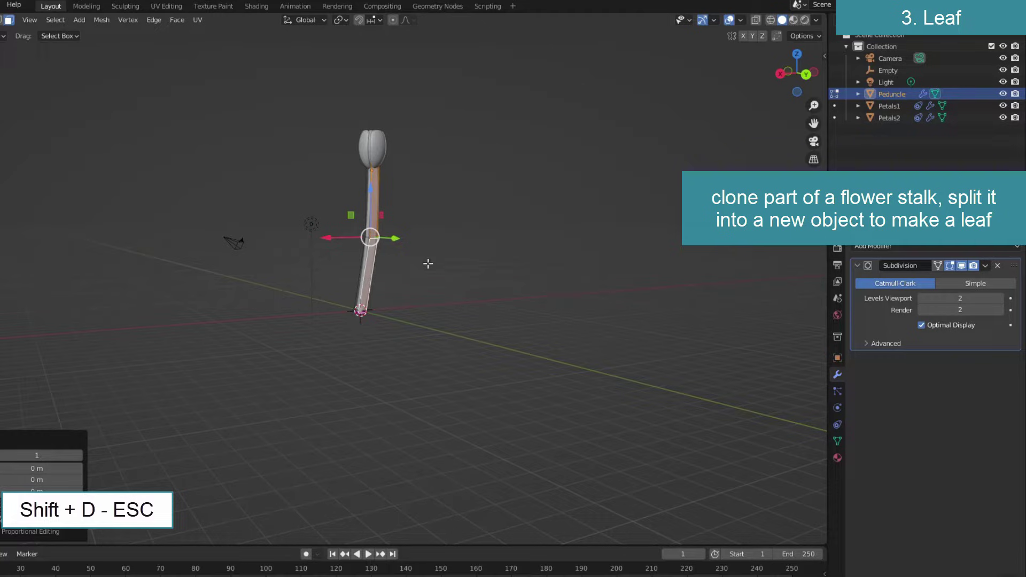
click(101, 20)
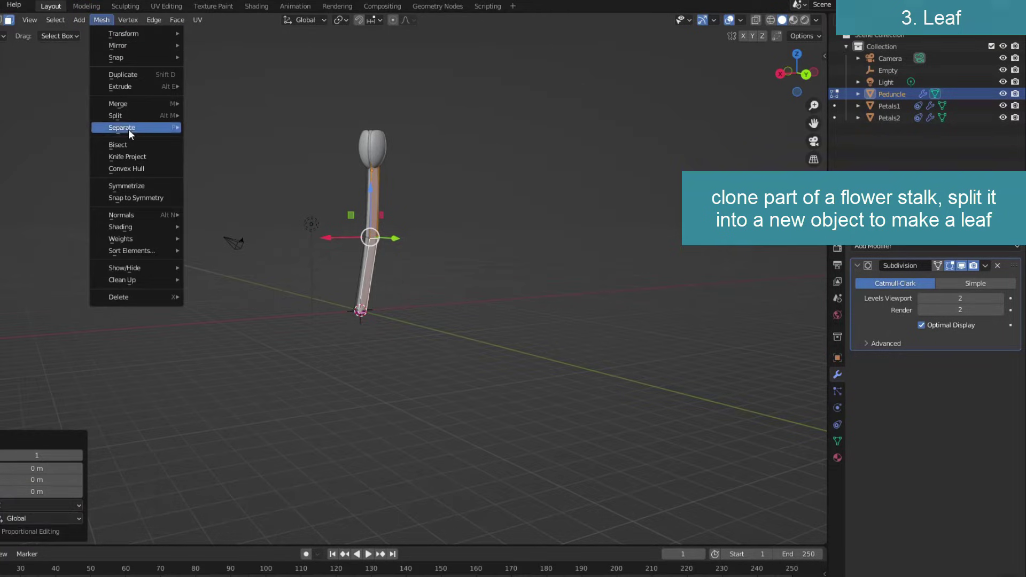
mouse_move(122, 127)
click(219, 125)
key(Tab)
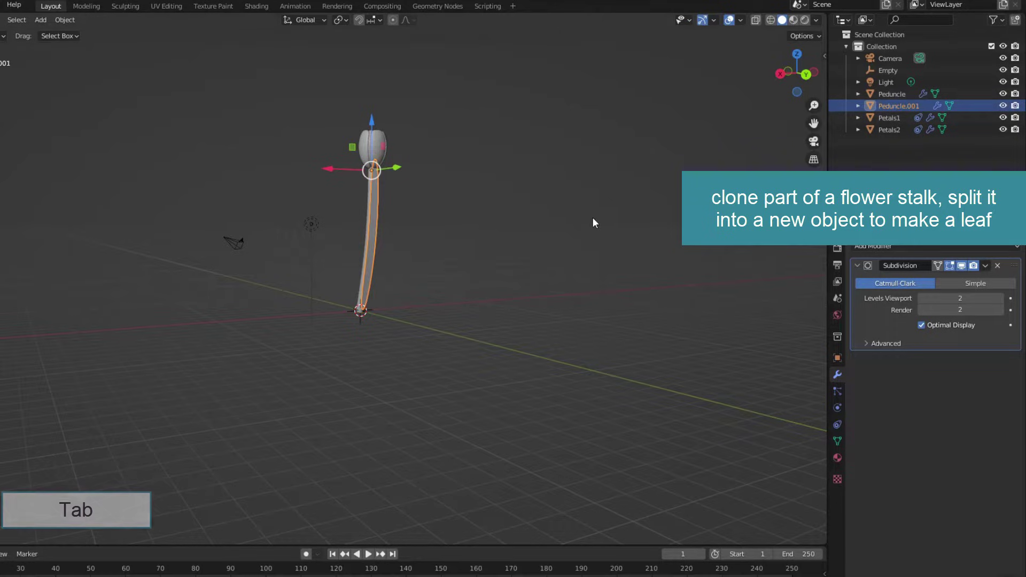
- Move the separated leaf piece aside along Y
key(g)
key(y)
click(435, 174)
mouse_move(435, 174)
middle_down()
mouse_move(443, 293)
mouse_move(424, 305)
middle_up()
- Widen all of the leaf piece's geometry three times along X
key(Tab)
key(a)
scroll(412, 310, up, 2)
scroll(412, 308, up, 2)
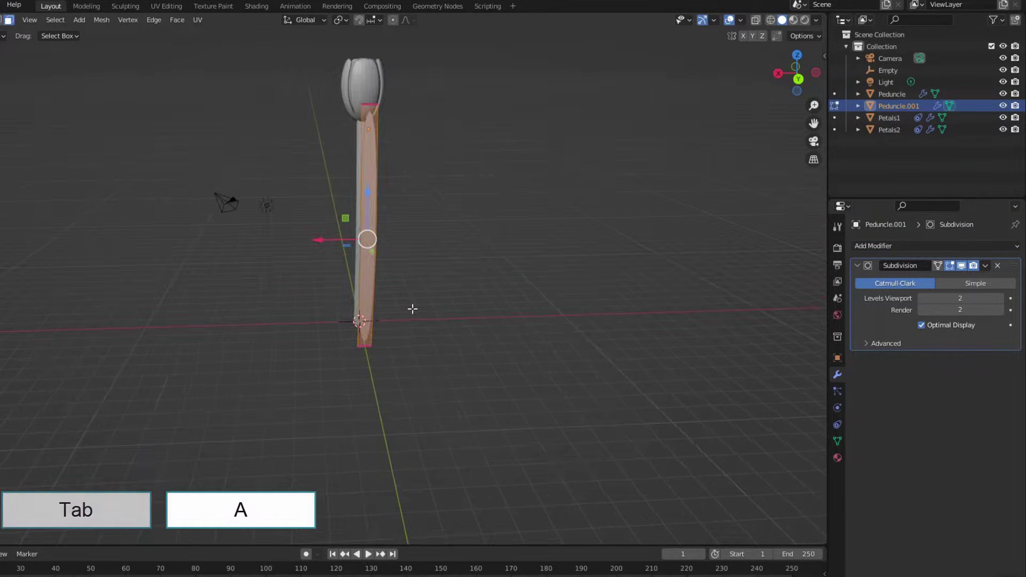
key(x)
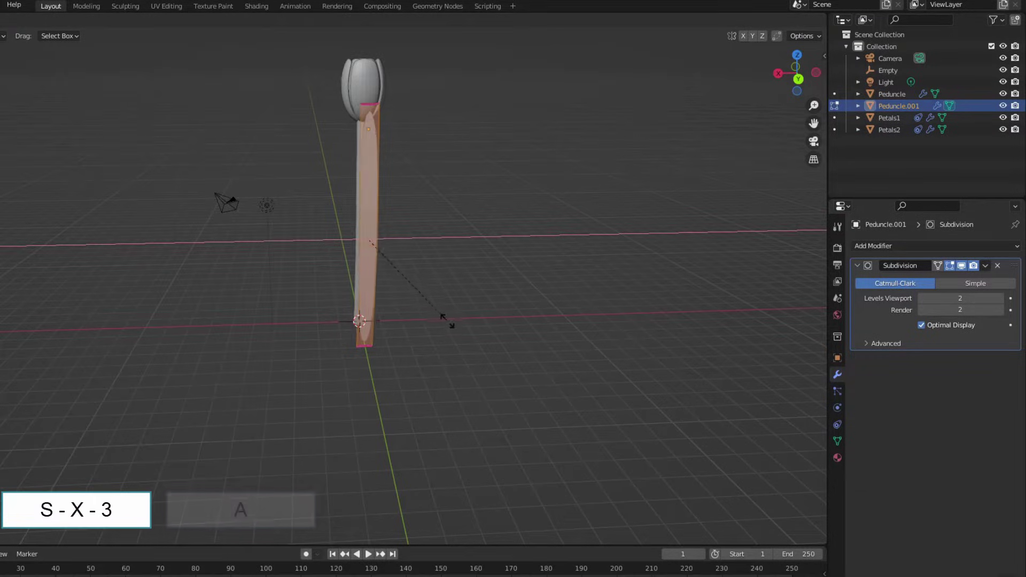
key(3)
click(488, 341)
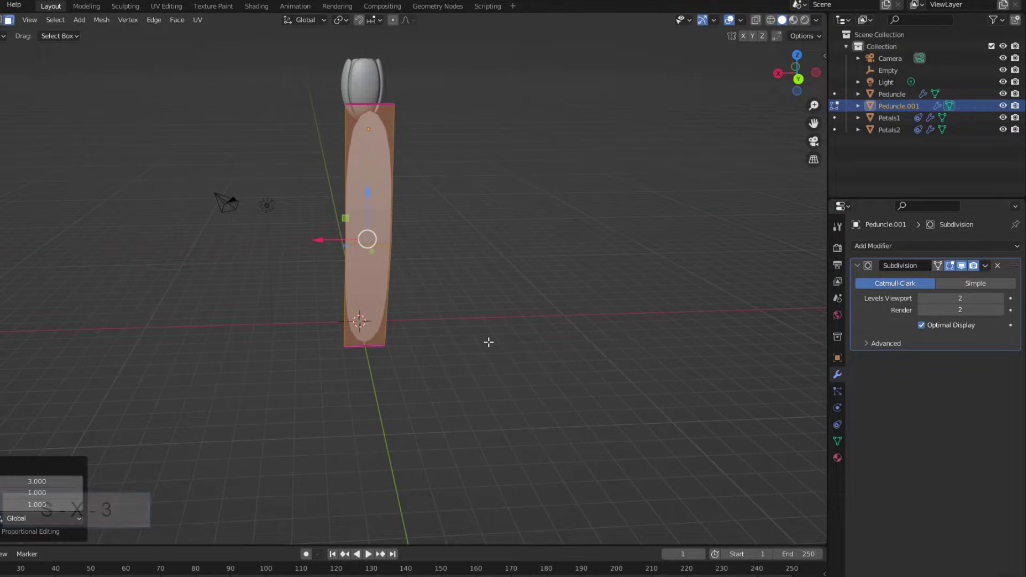
- Add a centred edge loop down the leaf and mirror it with a Y scale of -1
mouse_move(488, 342)
middle_down()
mouse_move(577, 350)
mouse_move(520, 339)
middle_up()
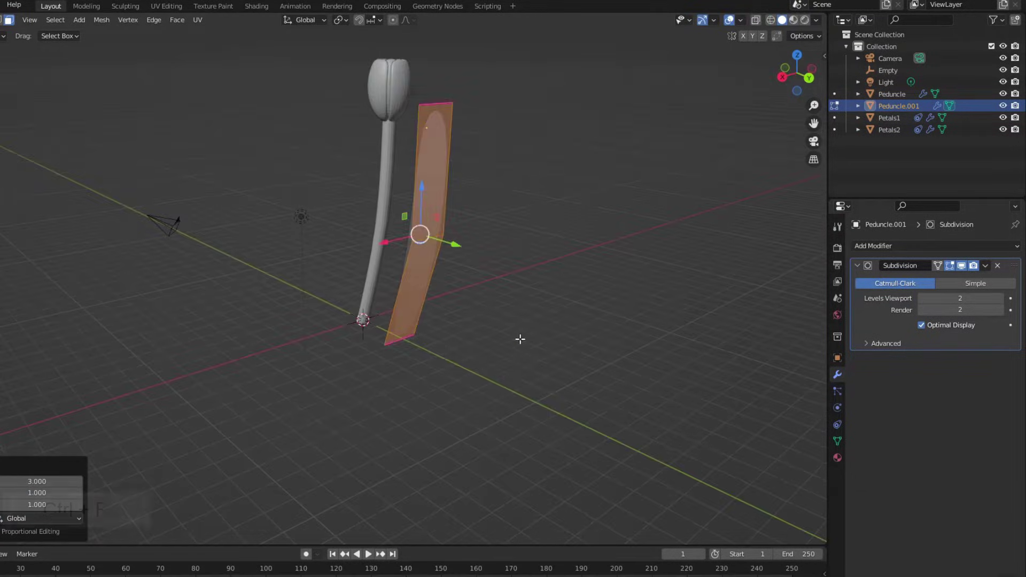
click(434, 107)
right_click(434, 106)
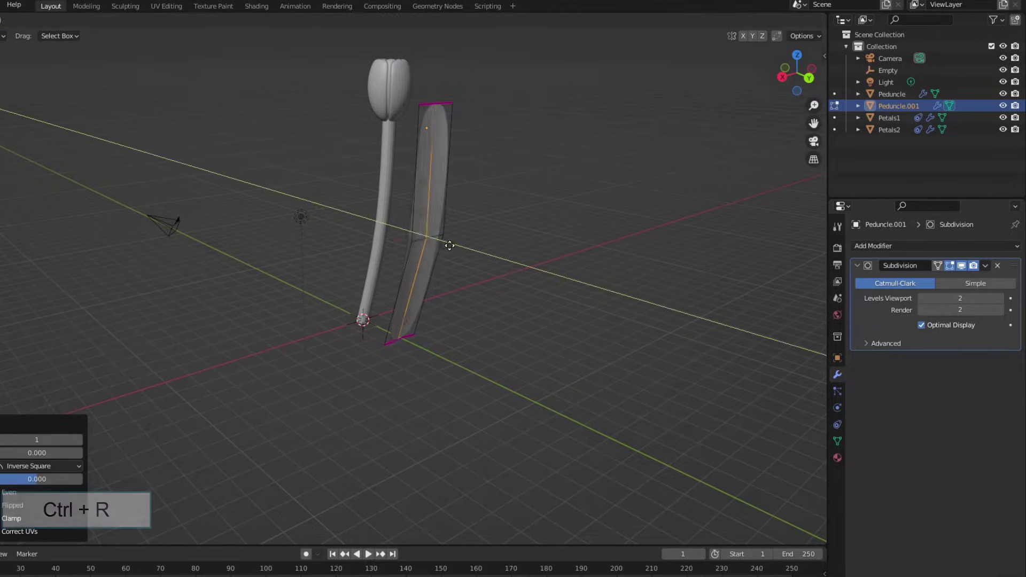
key(a)
middle_drag(441, 246, 531, 289)
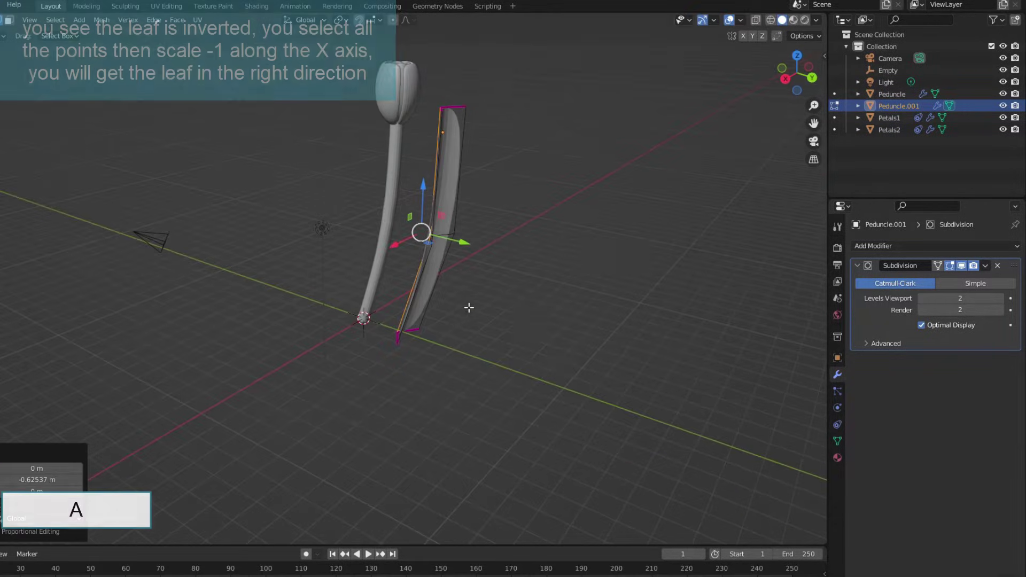
middle_drag(527, 251, 551, 266)
key(s)
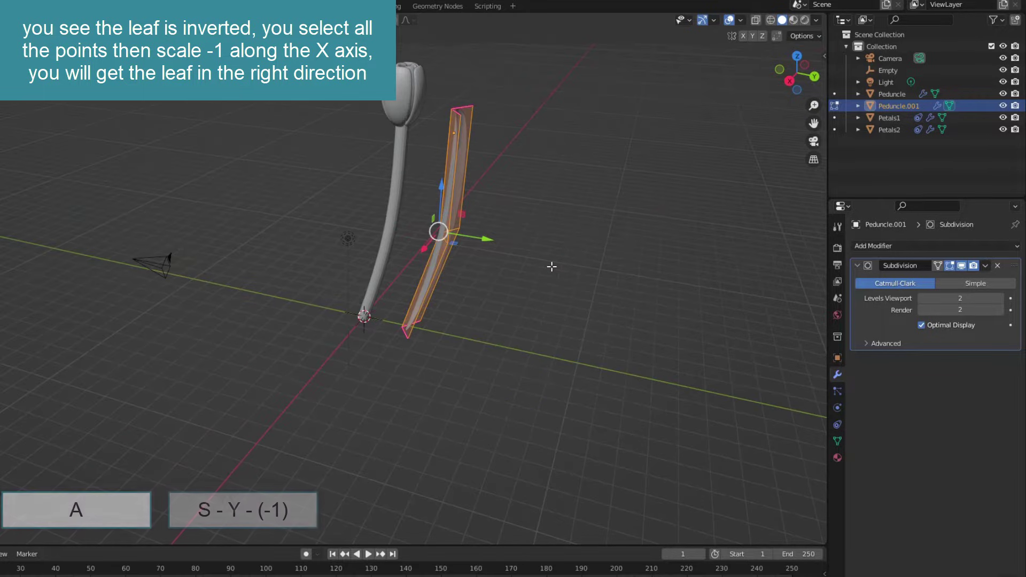
text(y-1)
key(Return)
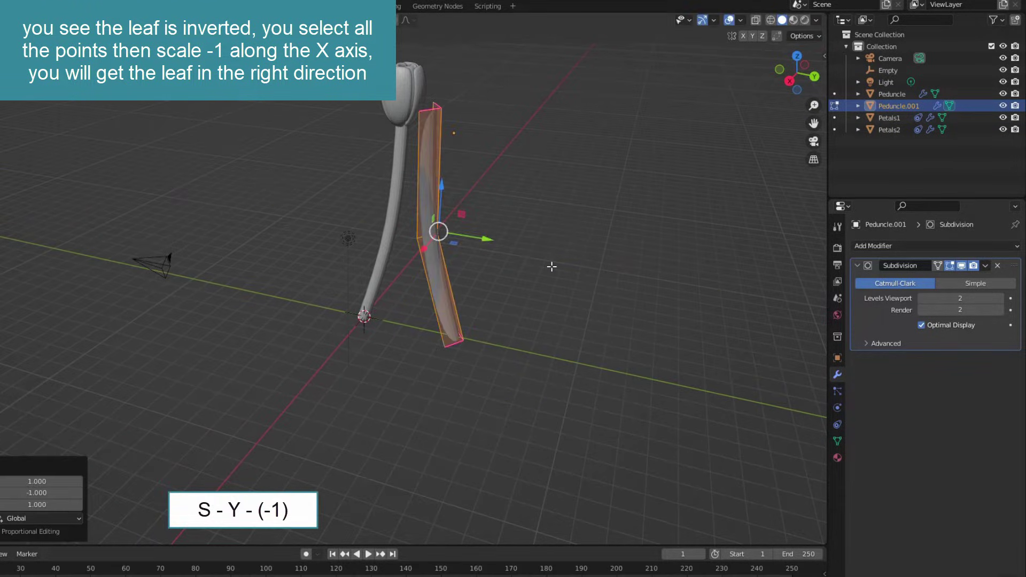
key(Tab)
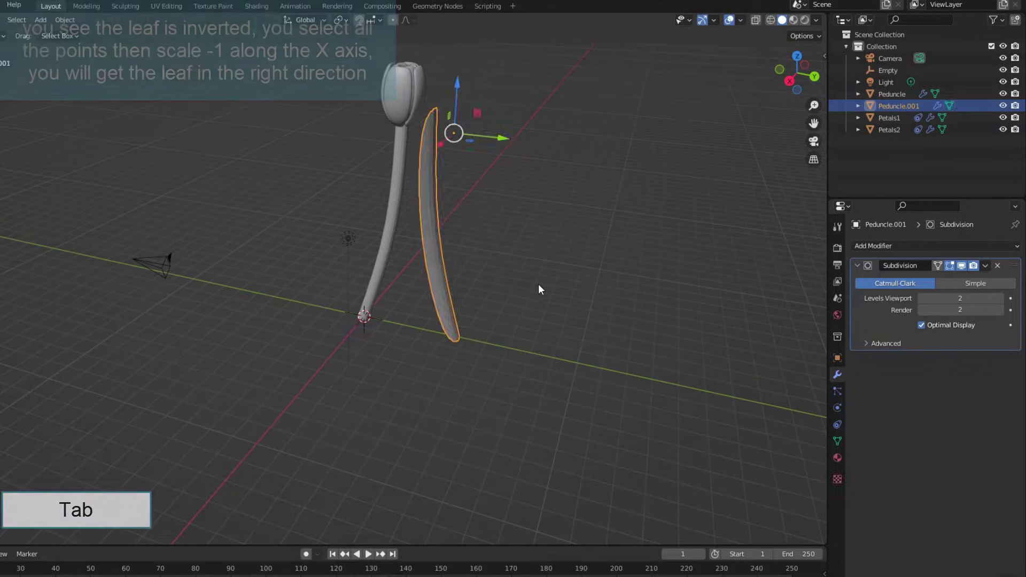
- Move the leaf's origin to its lower tip using Affect Only Origins in front view
key(KP_3)
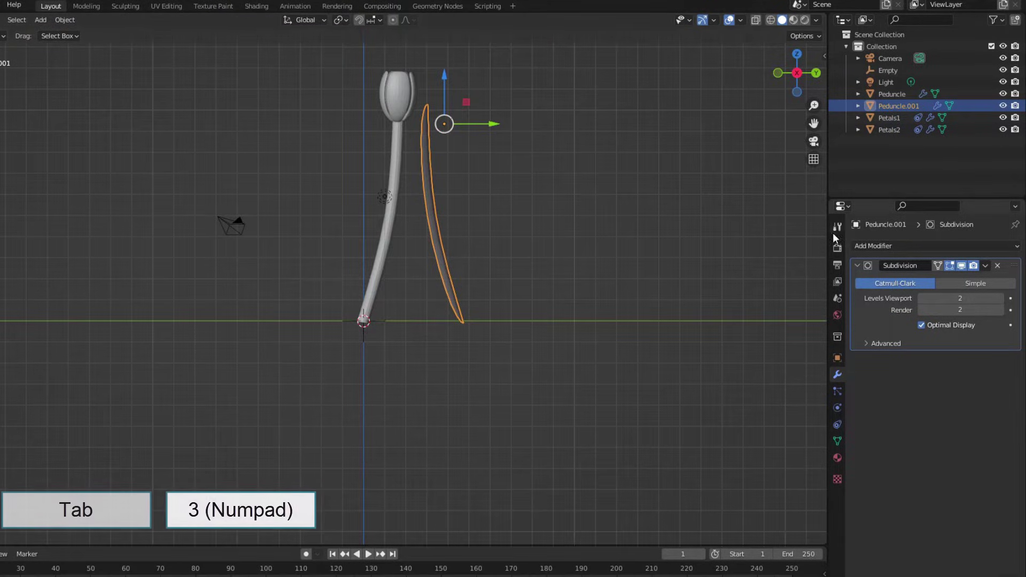
click(837, 227)
click(926, 308)
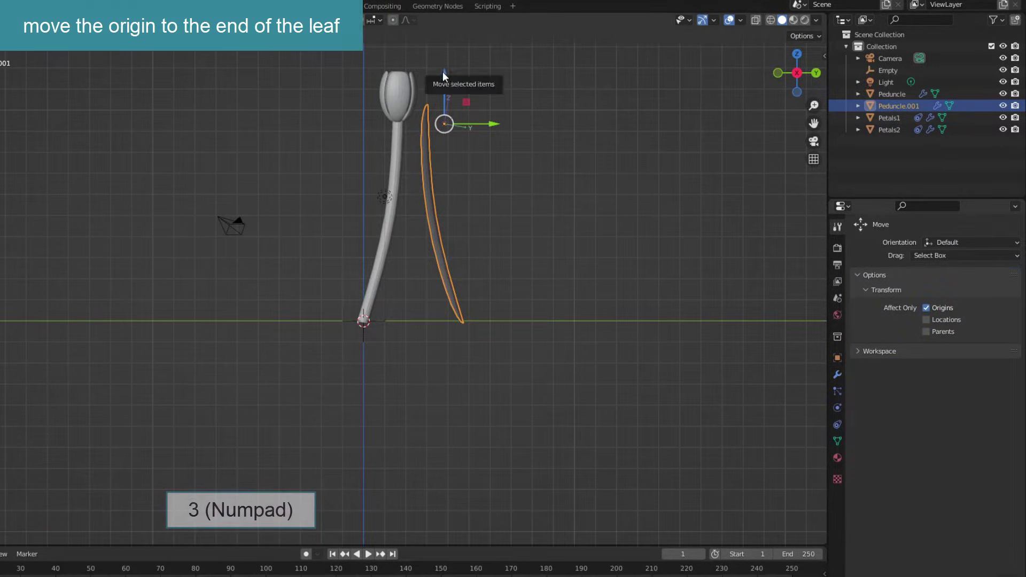
drag(467, 102, 460, 225)
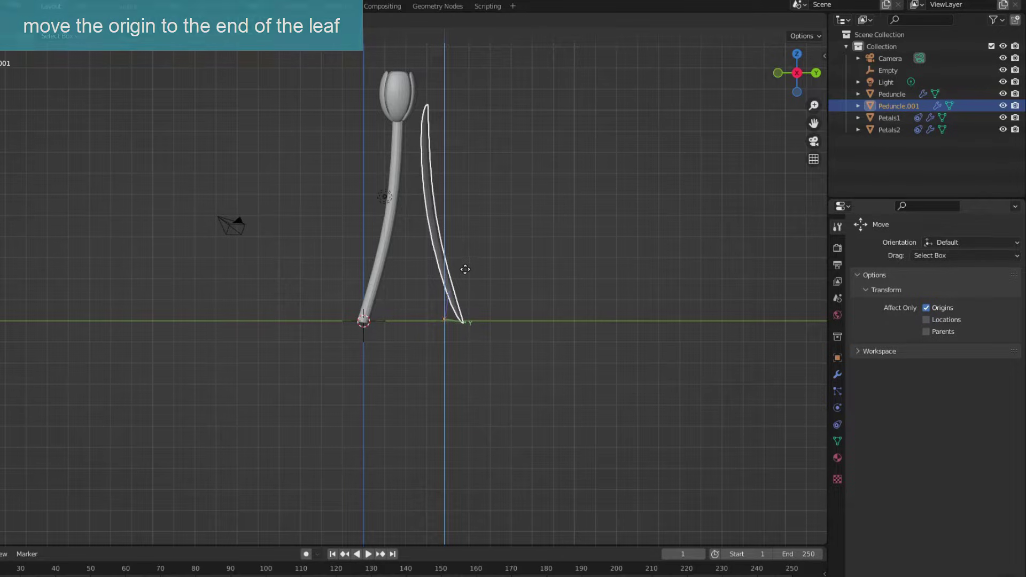
drag(463, 271, 461, 319)
click(509, 320)
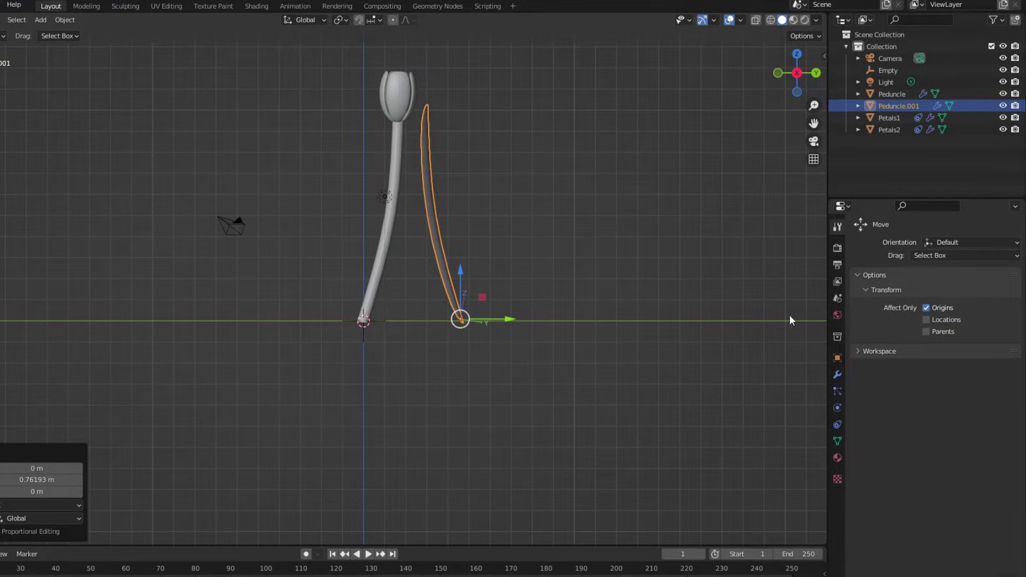
click(926, 308)
- Tilt the leaf around its tip and slide it so its base meets the stem's foot
key(r)
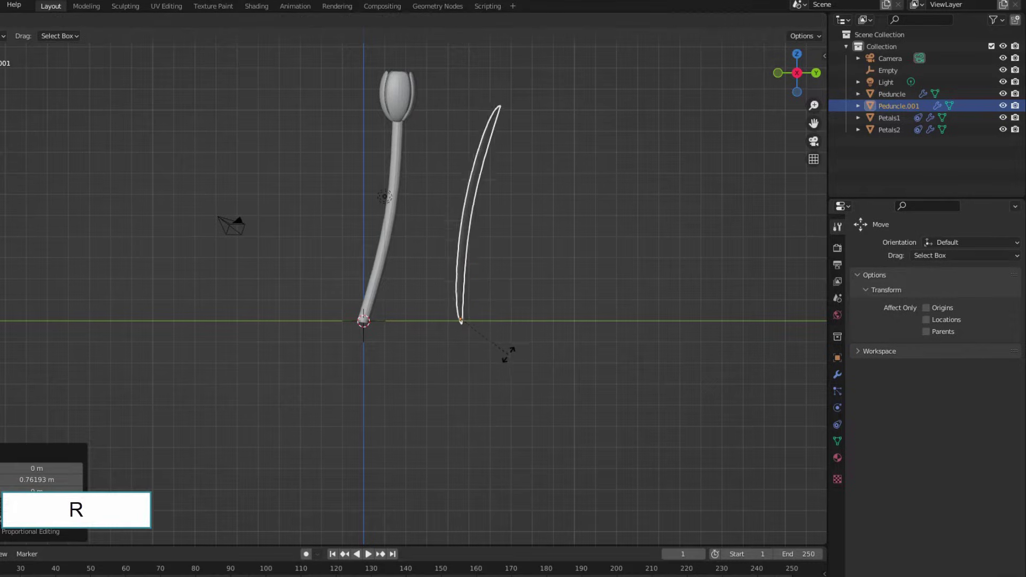
click(506, 356)
mouse_move(504, 319)
mouse_down()
mouse_move(436, 328)
mouse_move(425, 314)
mouse_up()
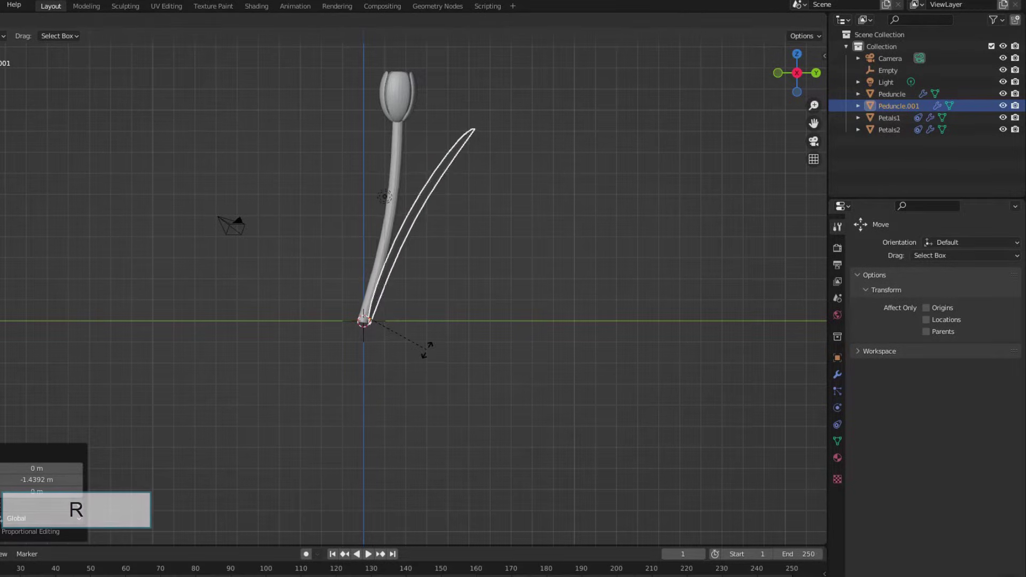
click(457, 263)
- Taper the leaf by scaling its top edge loop down twice
middle_drag(457, 263, 370, 211)
key(Tab)
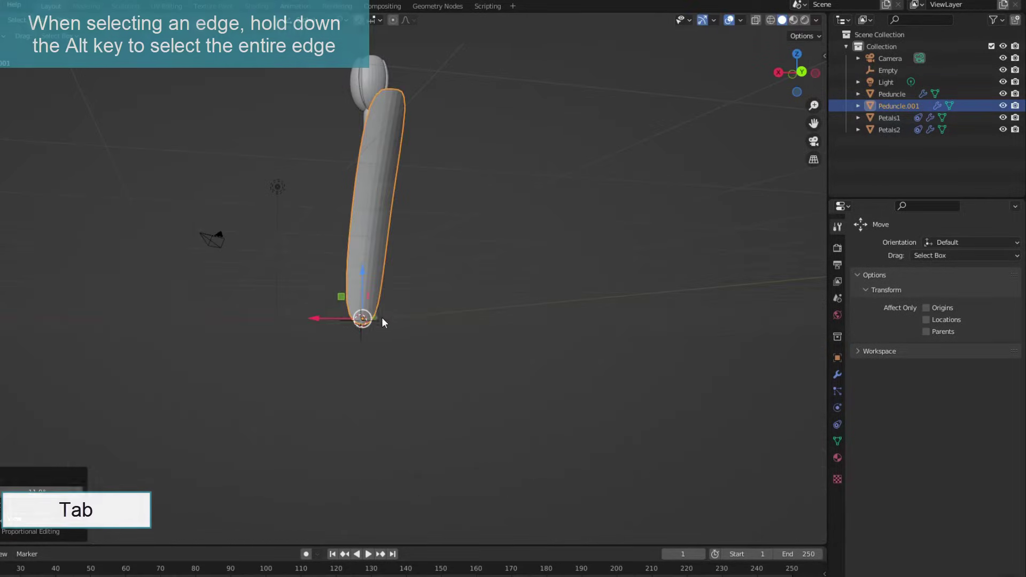
key(Tab)
key(s)
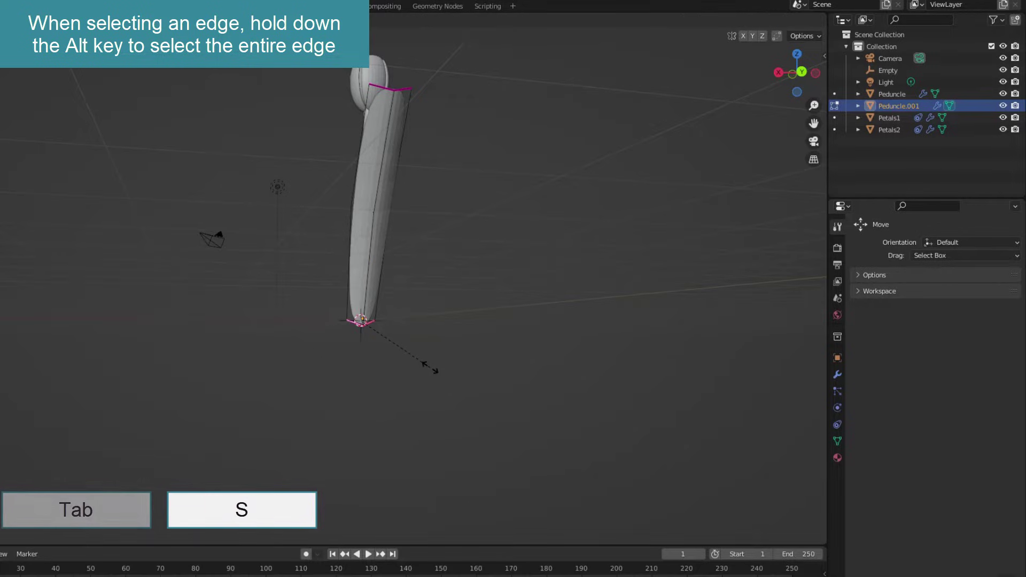
click(431, 369)
mouse_move(436, 185)
middle_down()
mouse_move(459, 230)
mouse_move(453, 212)
middle_up()
key(s)
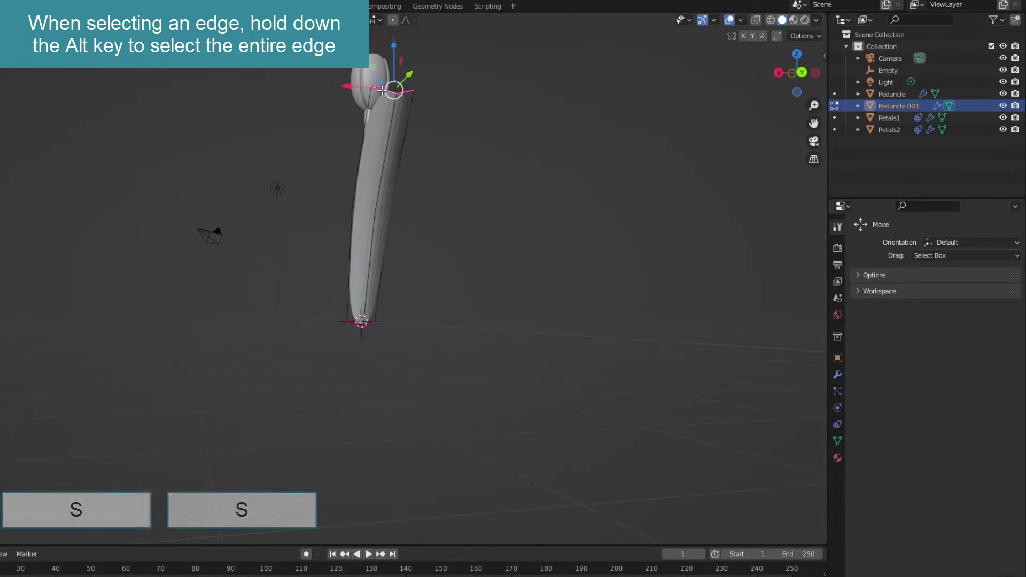
click(494, 201)
- Add a cross edge loop and pull the leaf tip outward from the stem
key(ctrl+r)
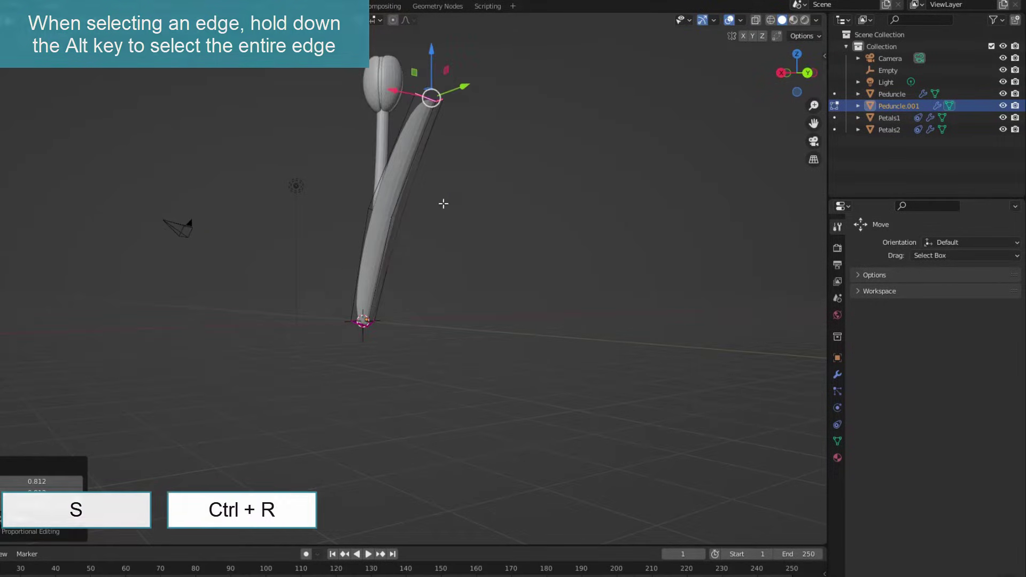
click(420, 158)
middle_drag(421, 158, 550, 218)
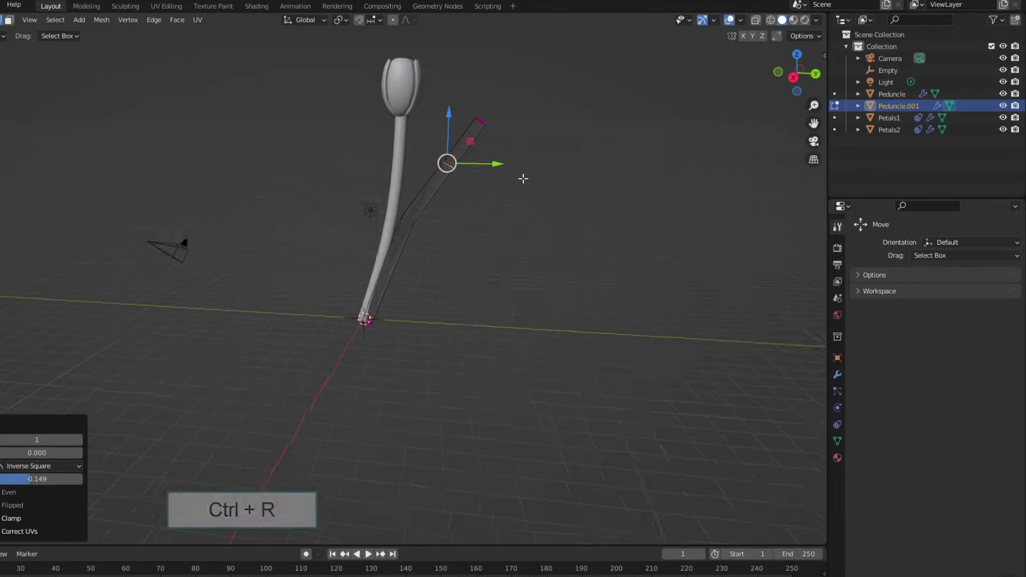
middle_drag(522, 178, 543, 156)
drag(537, 140, 559, 148)
click(519, 100)
mouse_move(521, 107)
middle_down()
mouse_move(531, 183)
mouse_move(518, 218)
middle_up()
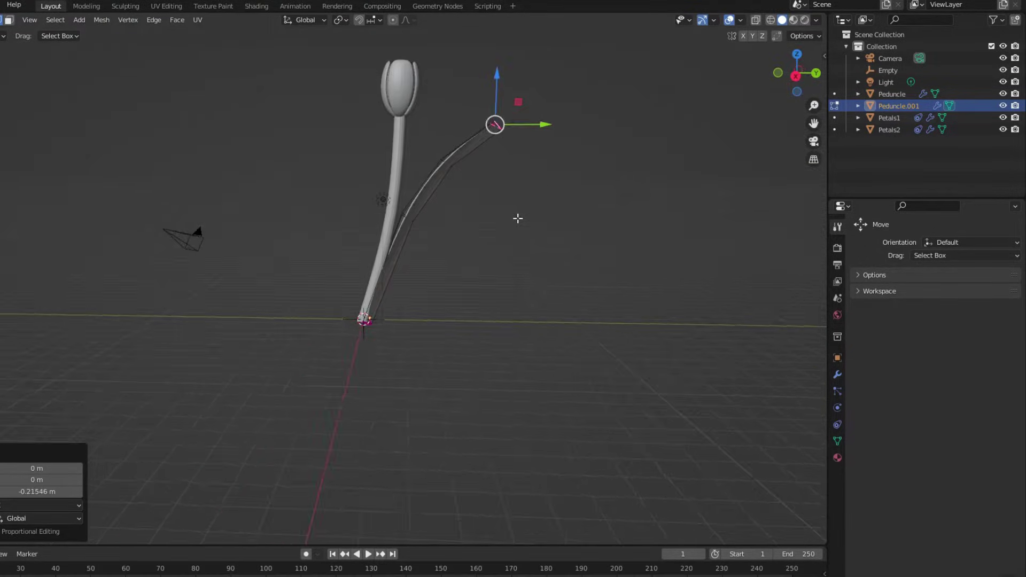
key(Tab)
key(Tab)
key(Tab)
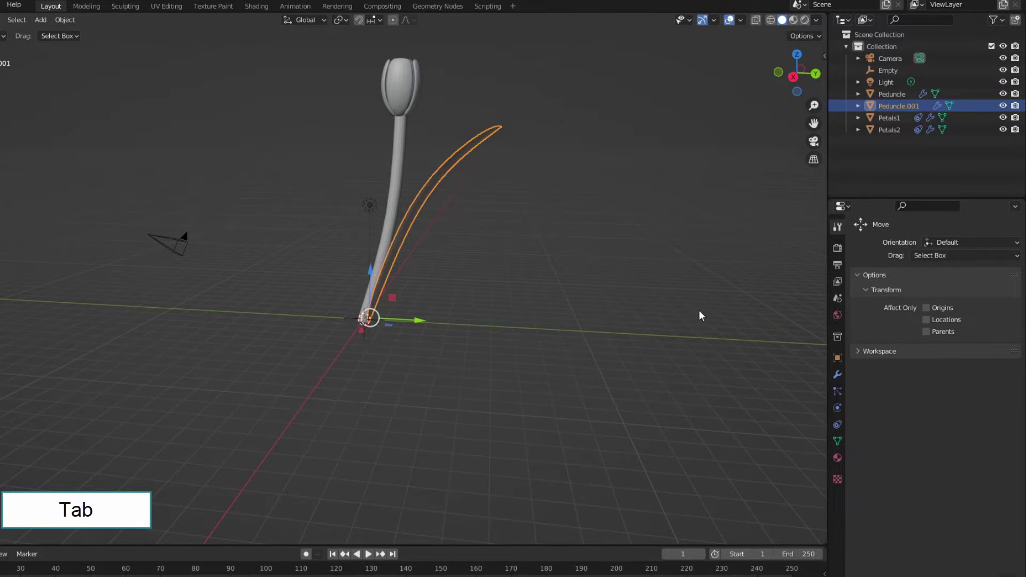
- Add a Solidify modifier with thickness 0.1 and move it above Subdivision
click(837, 373)
click(905, 244)
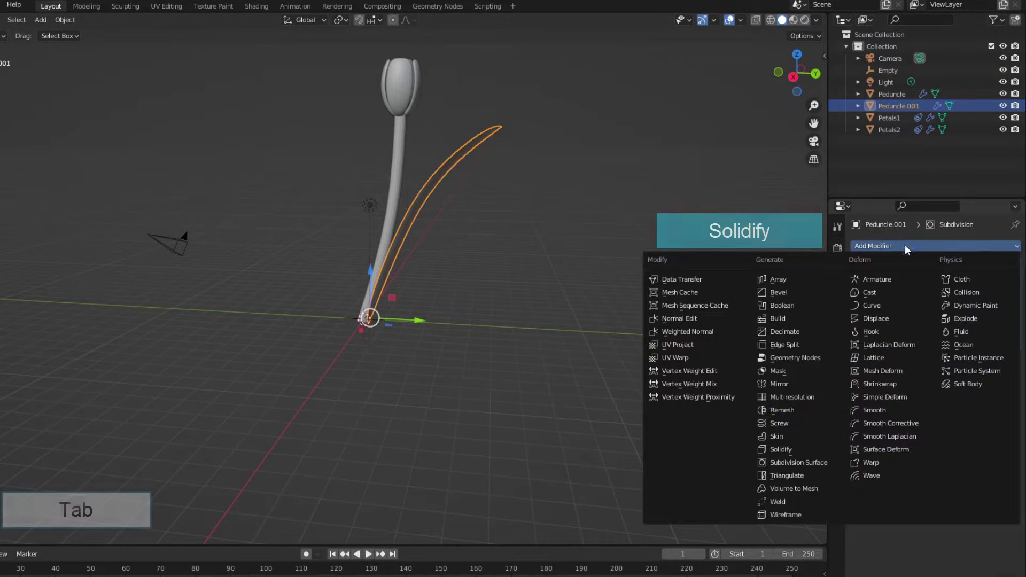
click(802, 447)
double_click(957, 391)
text(0.1)
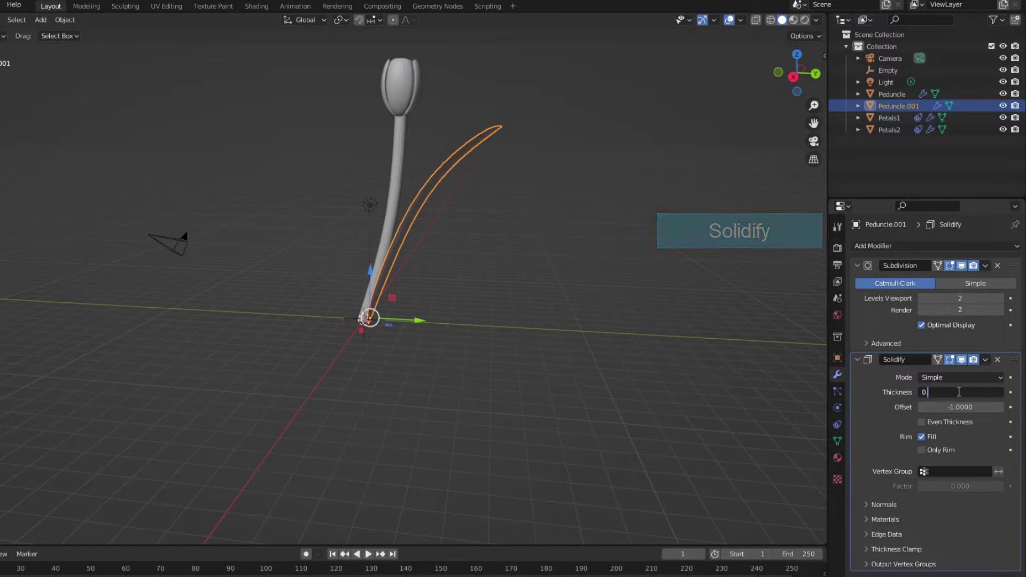
drag(1013, 359, 1013, 267)
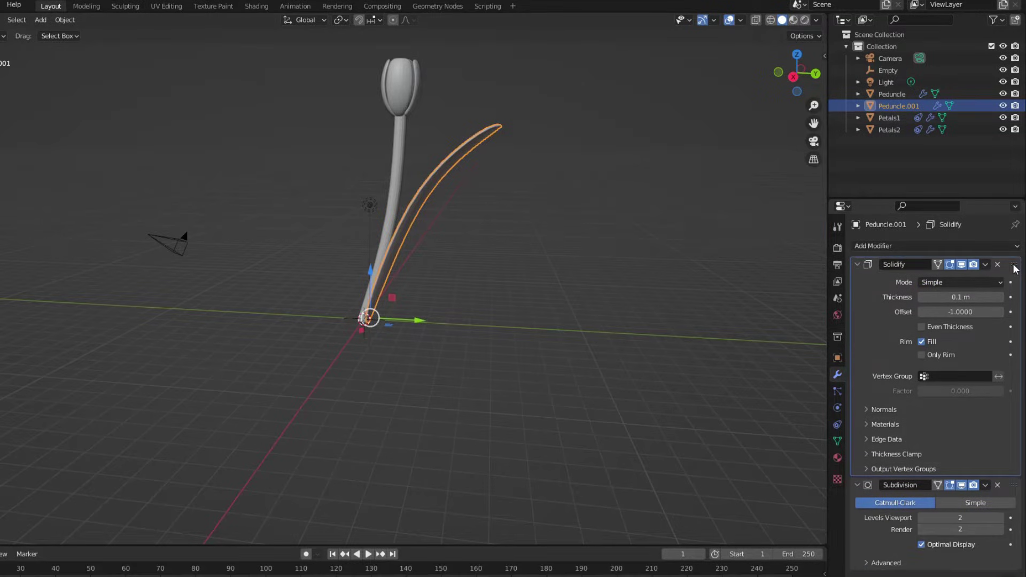
- Shade the leaf smooth
right_click(412, 214)
click(413, 214)
middle_drag(497, 248, 473, 276)
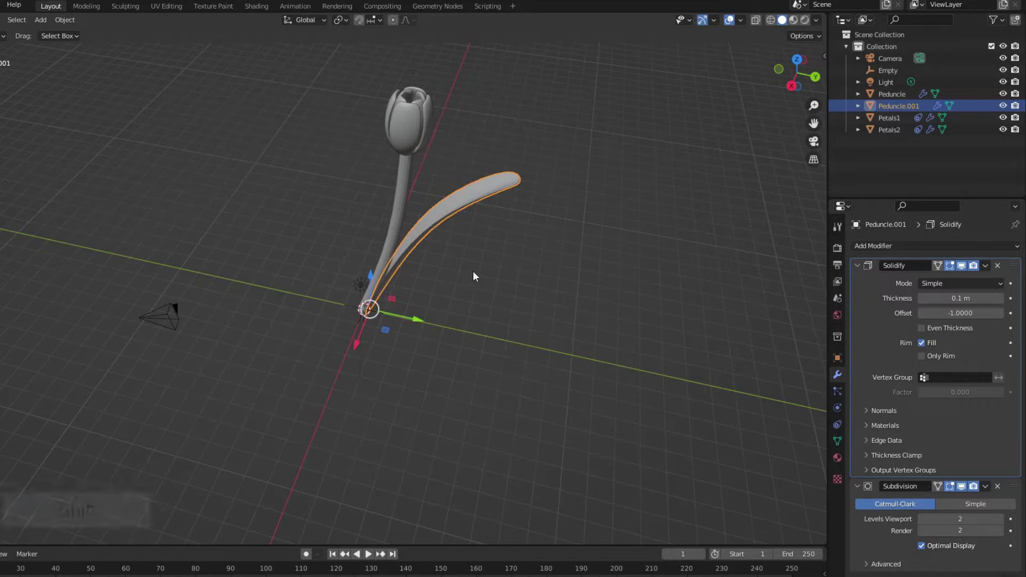
- Select the petals and stem, then reselect the leaf while orbiting around the tulip
click(420, 102)
shift+click(428, 105)
shift+click(401, 194)
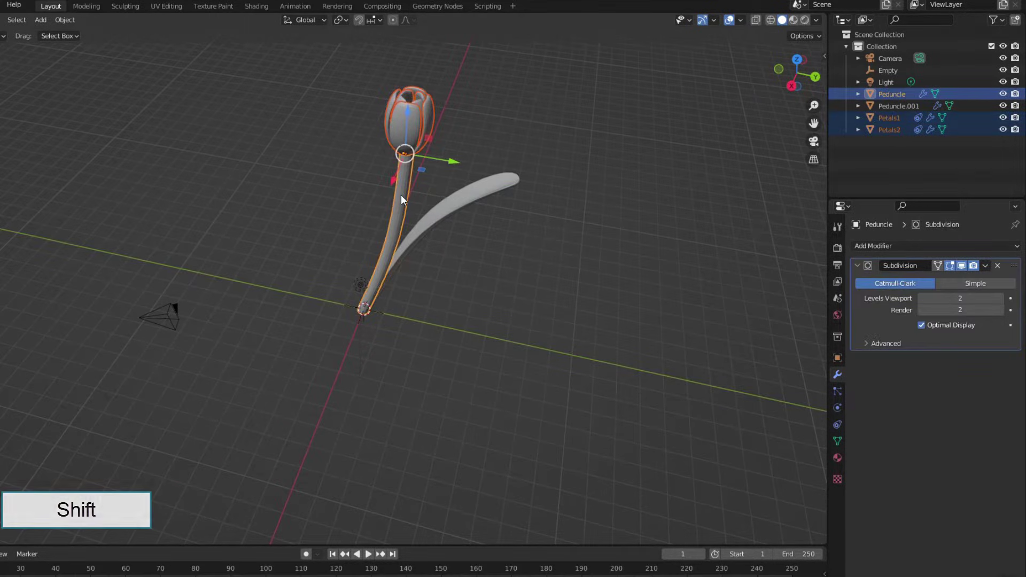
right_click(400, 184)
click(399, 185)
middle_drag(518, 272, 454, 146)
click(454, 147)
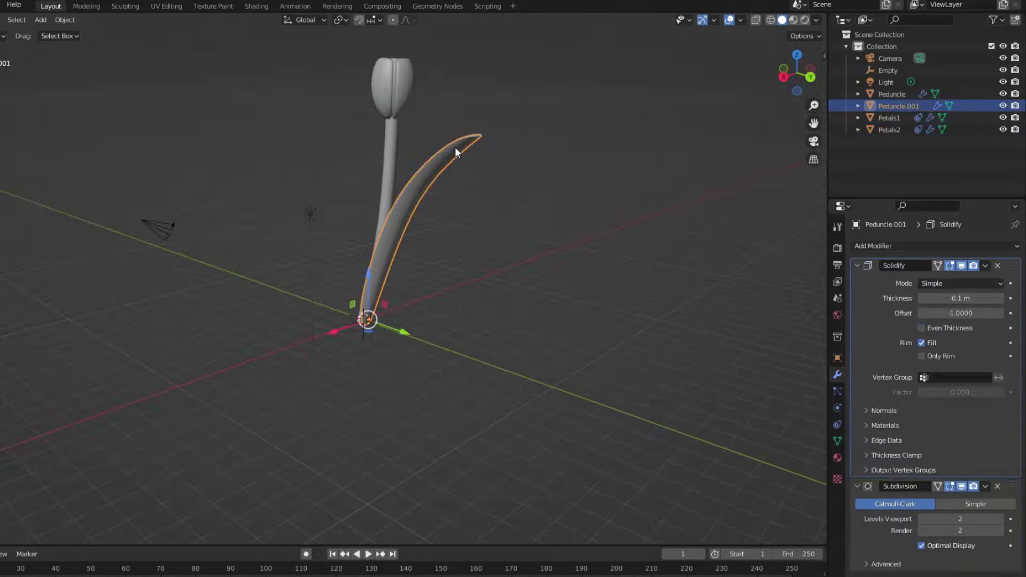
mouse_move(524, 217)
middle_down()
mouse_move(499, 224)
mouse_move(549, 269)
mouse_move(545, 280)
mouse_move(527, 275)
mouse_move(475, 297)
middle_up()
click(521, 242)
click(517, 289)
- Rename Peduncle.001 to Leaf
click(421, 197)
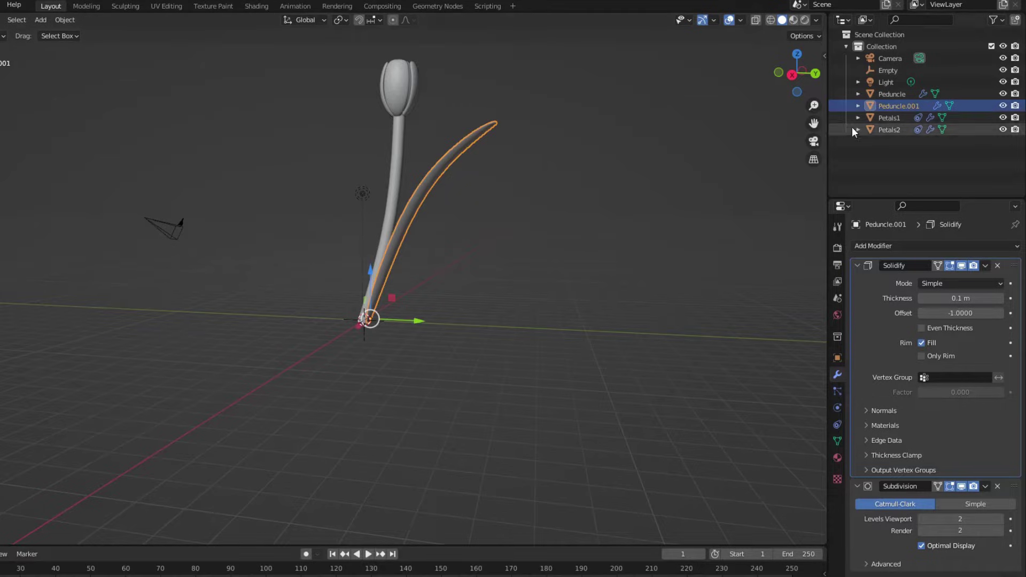
double_click(892, 105)
text(Leaf)
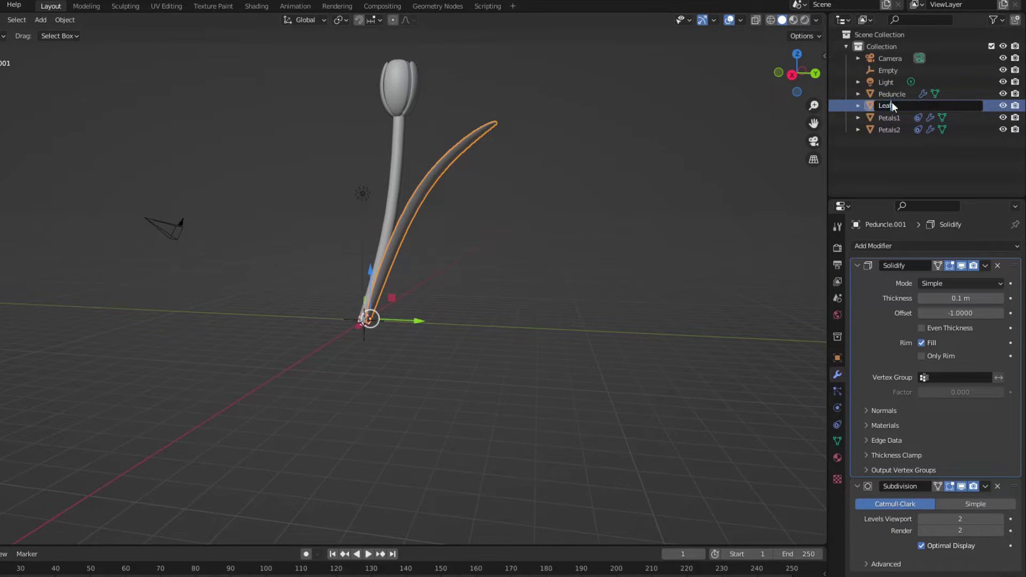
middle_drag(481, 275, 474, 278)
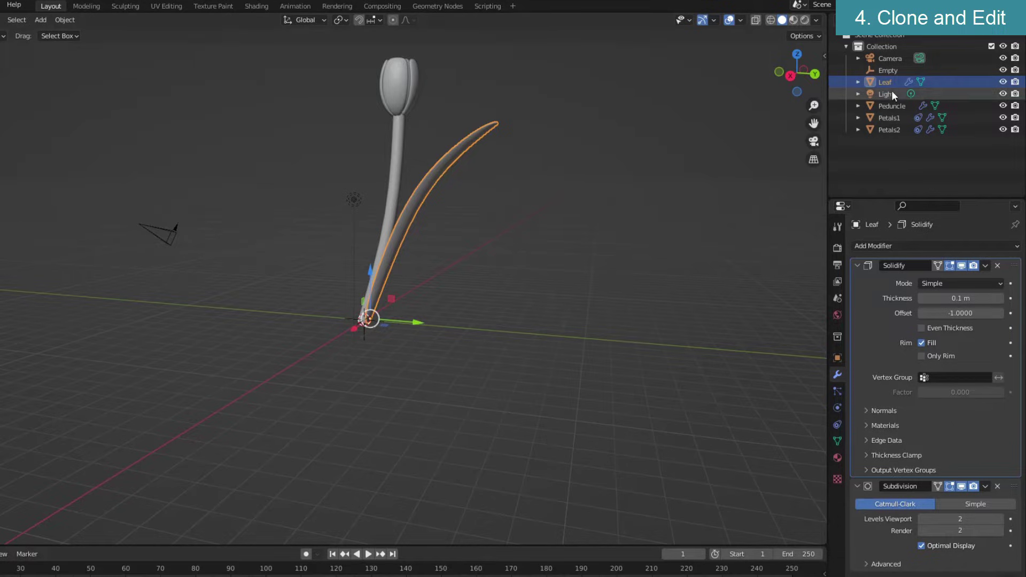
ctrl+click(890, 106)
- Duplicate the tulip's leaf, stem and petals in place and turn the copy 180° around Z
ctrl+click(889, 129)
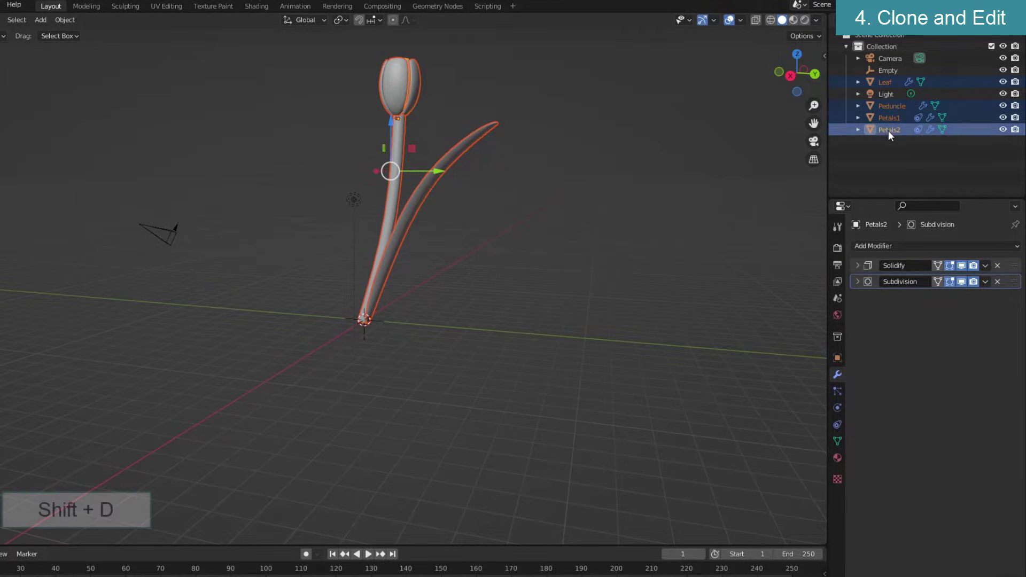
key(shift+d)
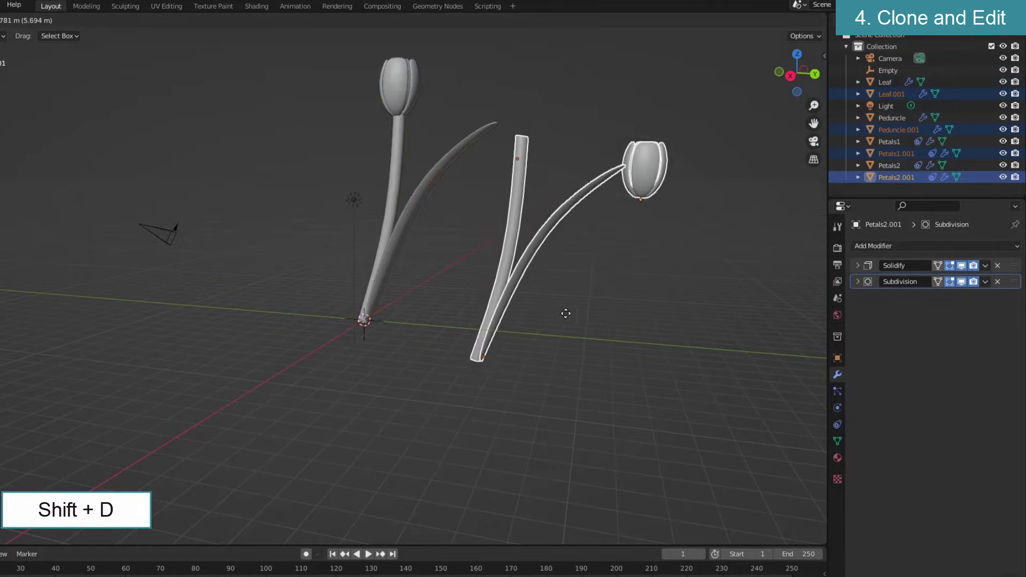
right_click(565, 313)
click(894, 96)
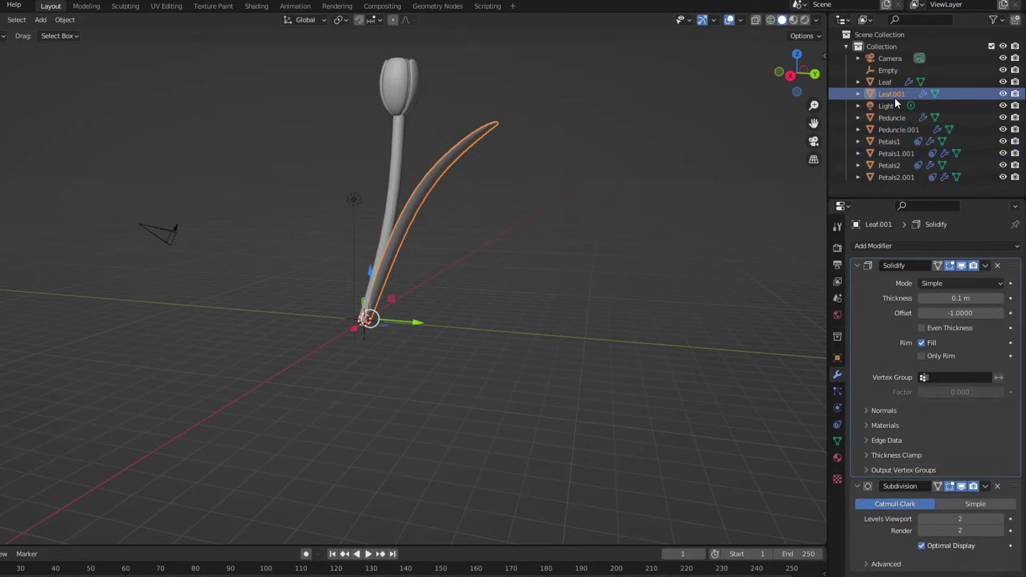
ctrl+click(897, 130)
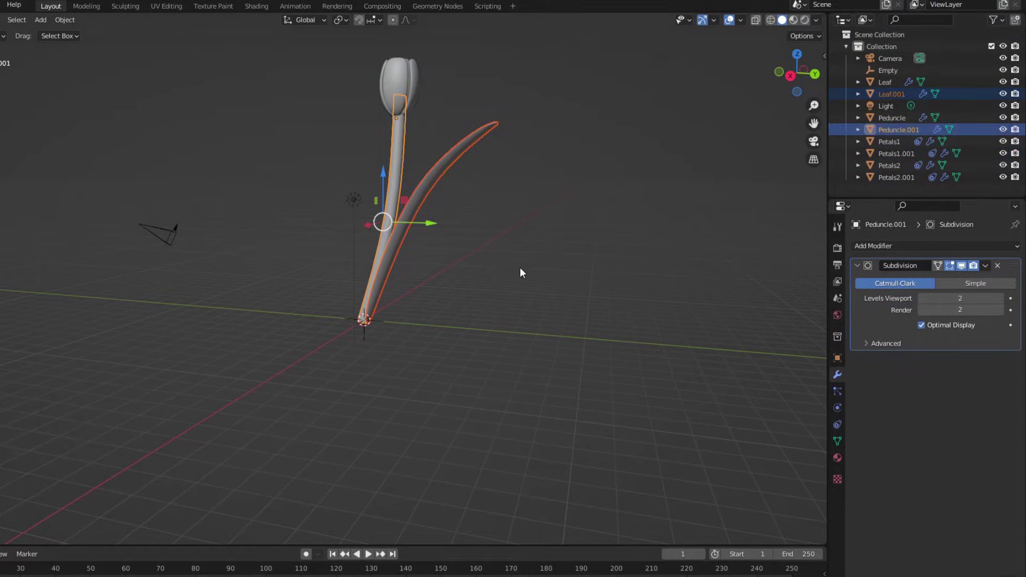
text(r)
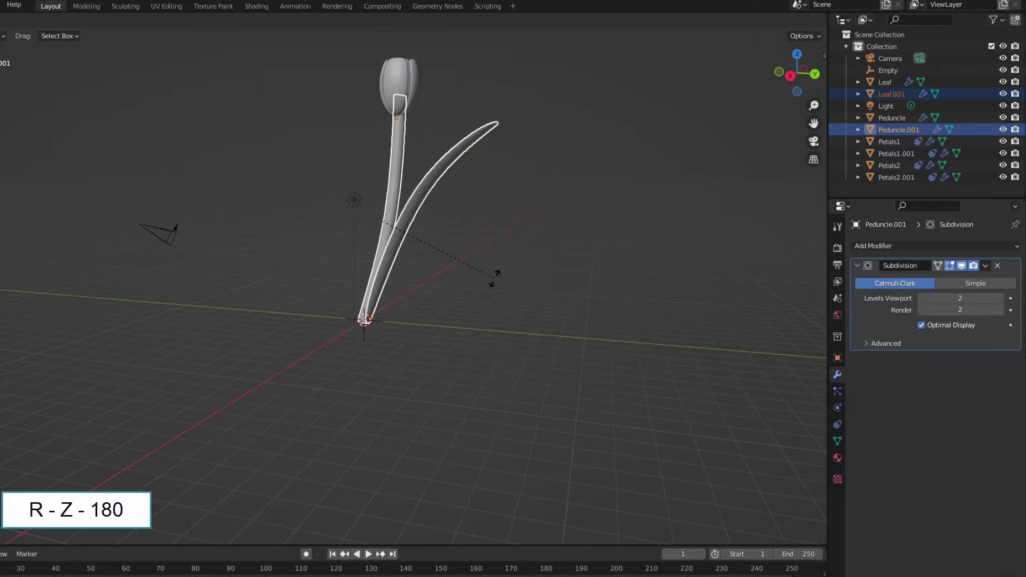
text(z180)
key(Return)
- Shrink the copied tulip to 0.833 and move it left of the first along Y
mouse_move(495, 278)
middle_down()
mouse_move(520, 276)
mouse_move(479, 270)
middle_up()
key(s)
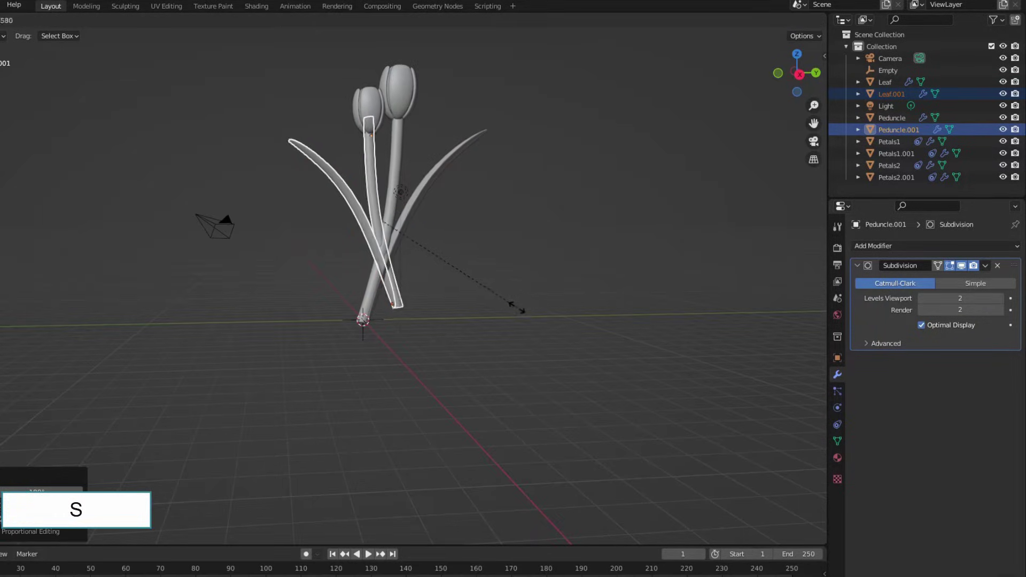
click(467, 251)
key(KP_3)
key(g)
key(y)
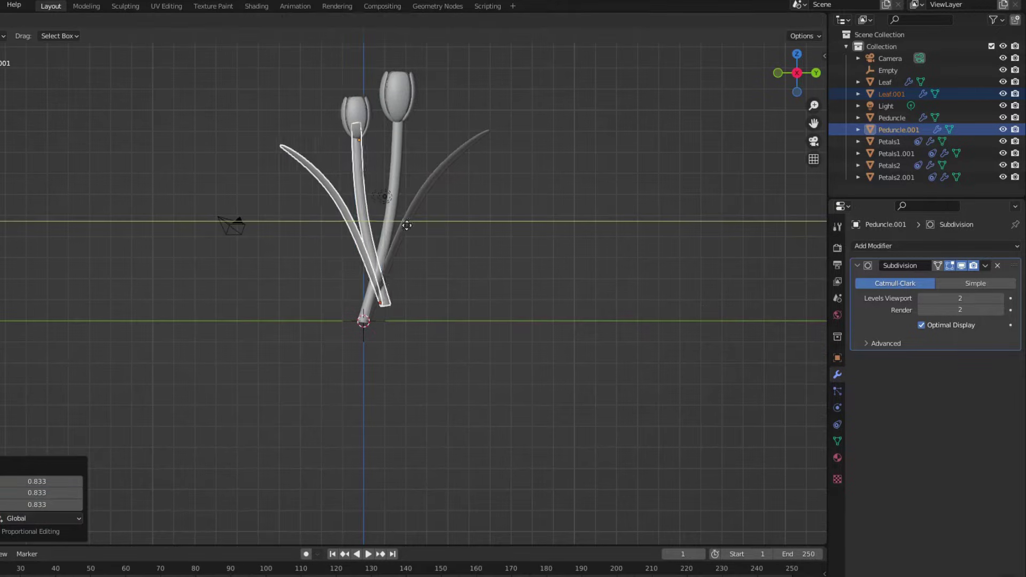
click(366, 187)
- Rescale the copied tulip to 0.939, keeping it beside the original
key(g)
key(z)
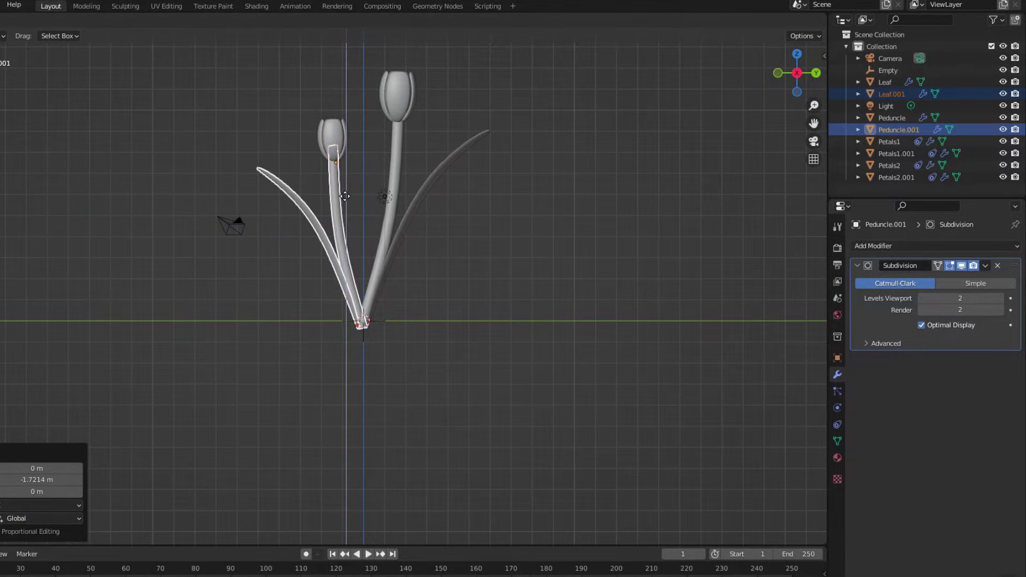
key(Escape)
key(s)
click(399, 270)
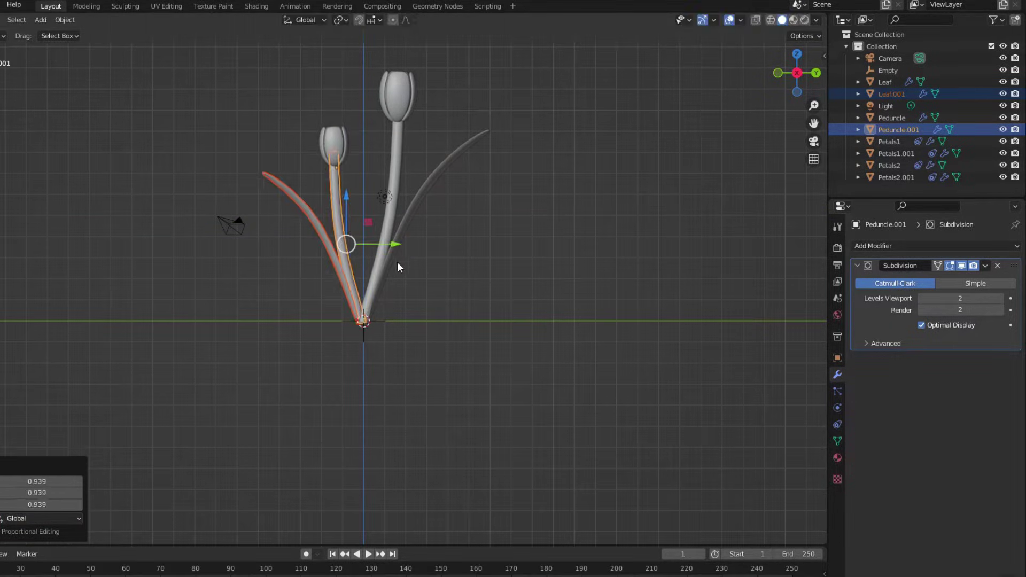
key(g)
key(y)
click(394, 246)
key(Tab)
- Add an edge loop to the first tulip's stem and slide it up
click(405, 183)
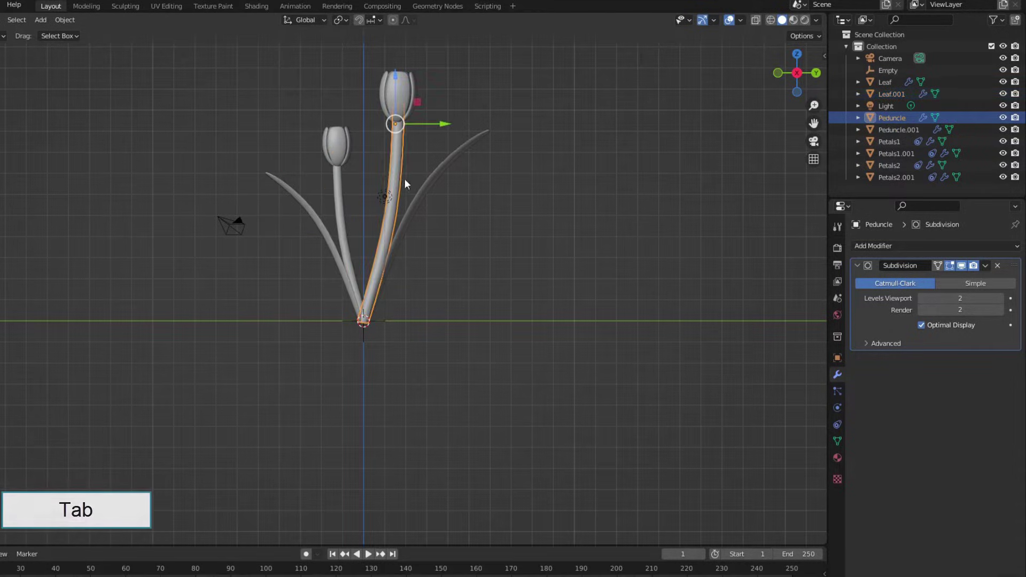
key(ctrl+r)
click(399, 268)
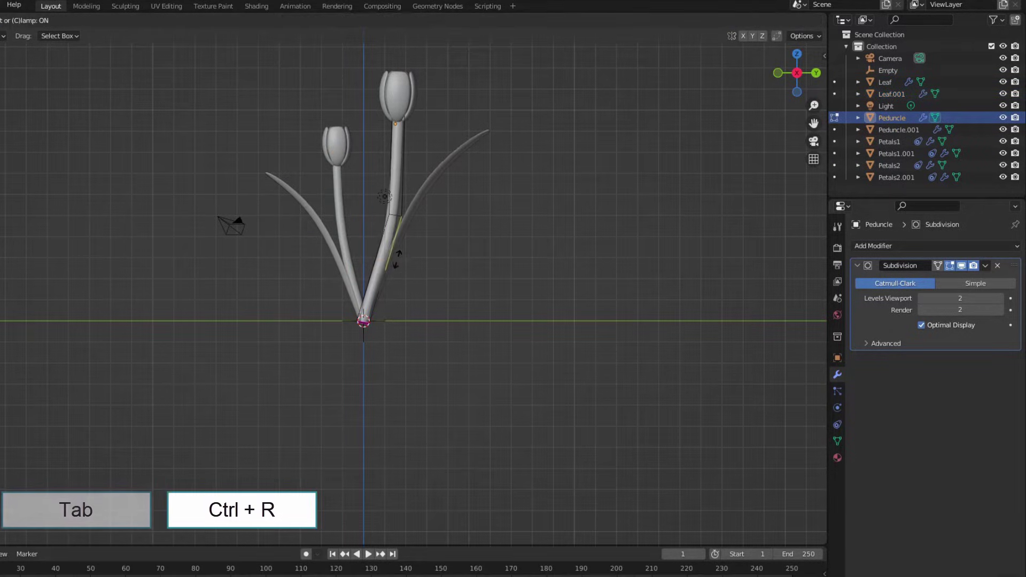
alt+click(396, 214)
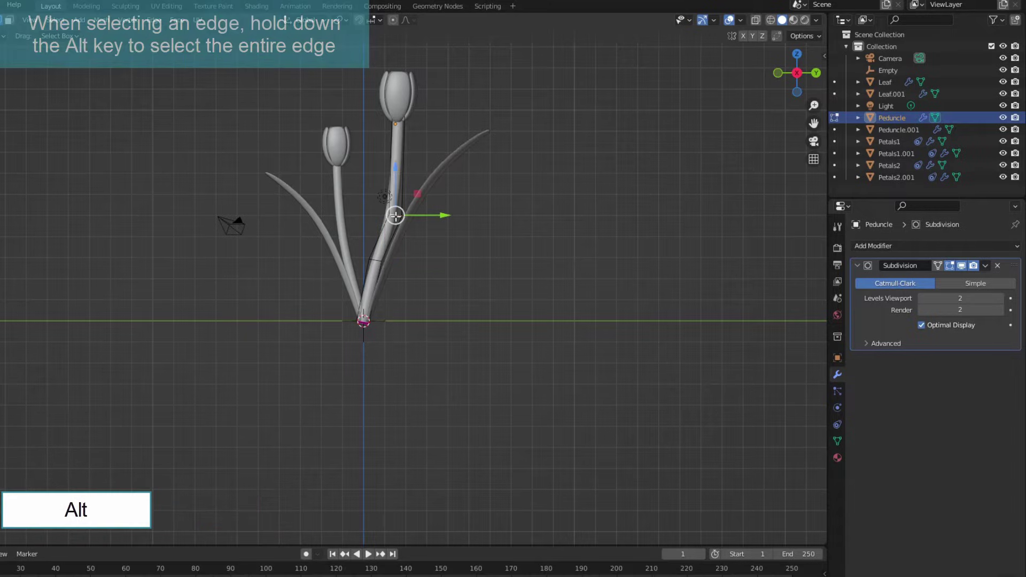
mouse_move(394, 215)
mouse_down()
mouse_move(395, 183)
mouse_move(452, 182)
mouse_up()
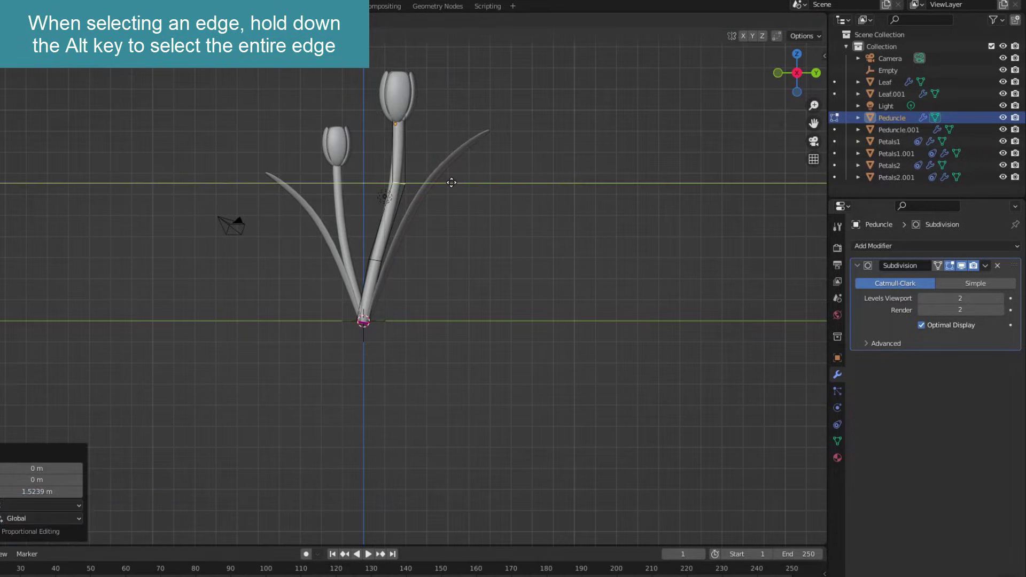
key(Tab)
- Add an edge loop to the second tulip's stem and move it up
click(340, 213)
key(Tab)
key(ctrl+r)
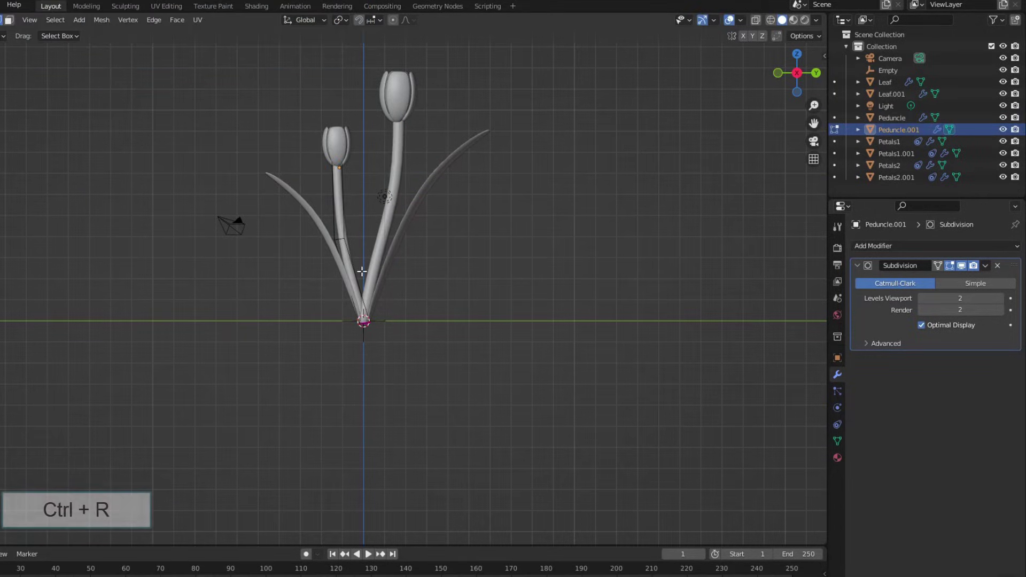
click(355, 257)
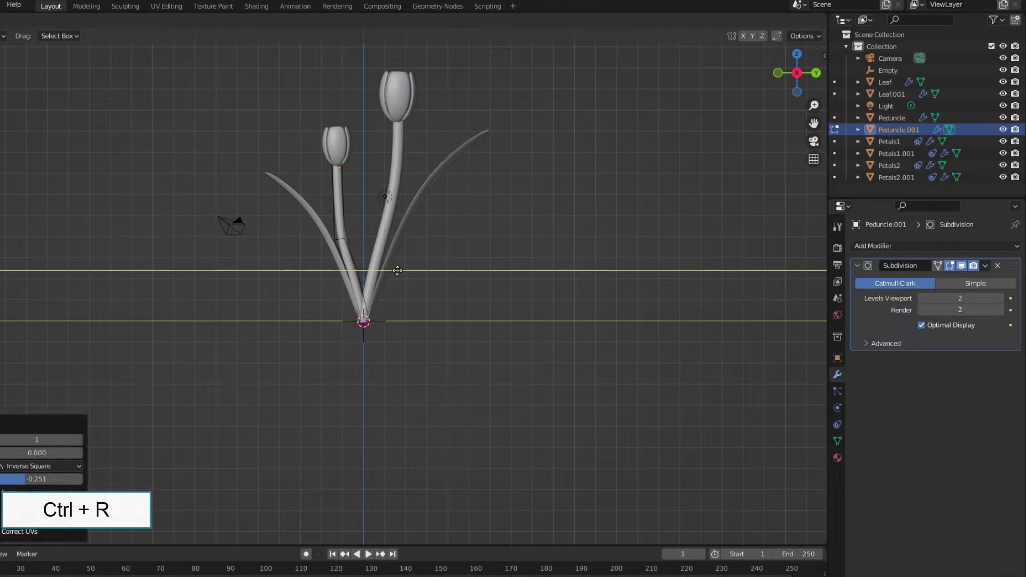
alt+click(339, 239)
drag(339, 191, 340, 165)
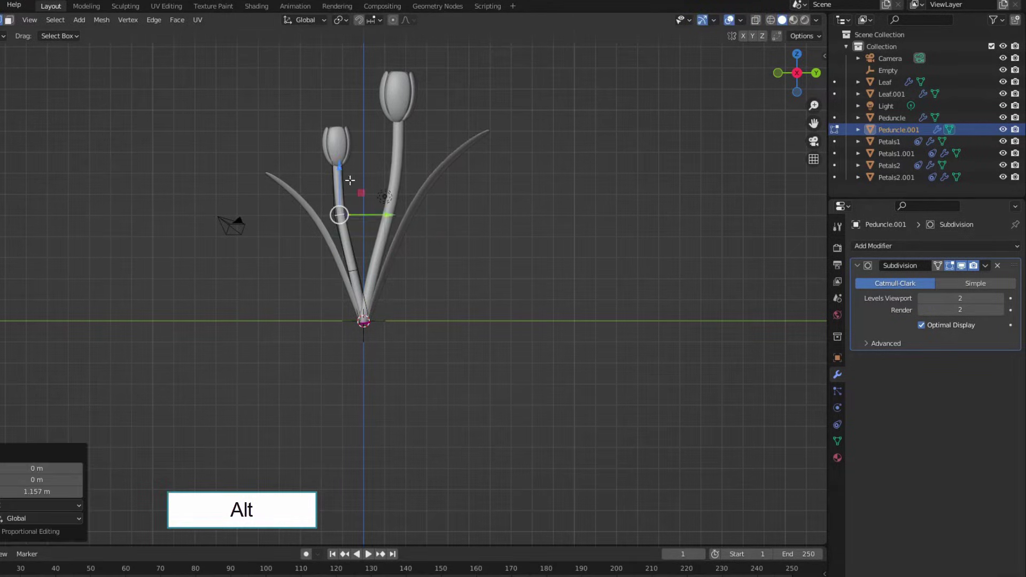
key(Tab)
- Add and slide an edge loop on the right-hand leaf
click(407, 229)
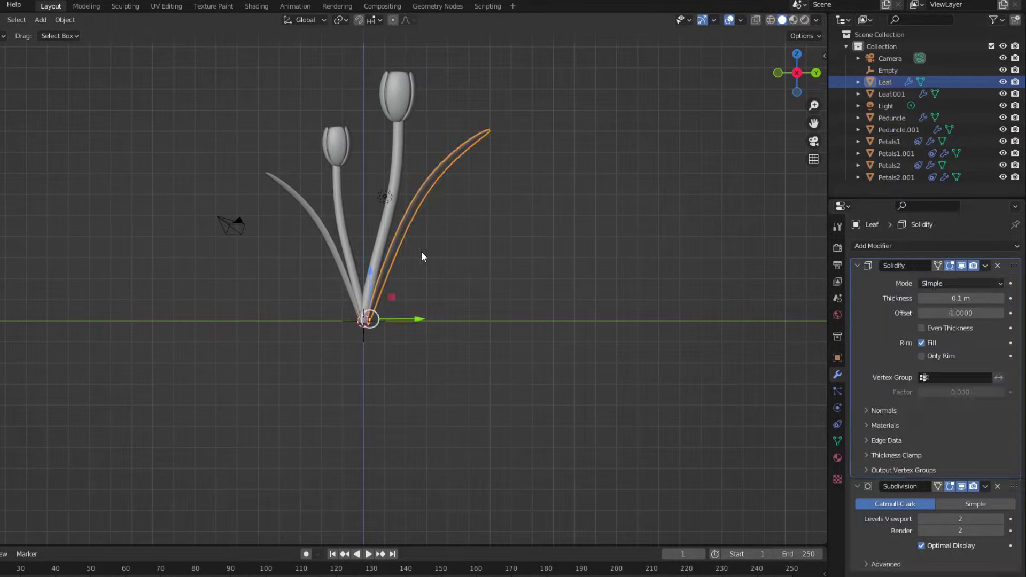
click(404, 263)
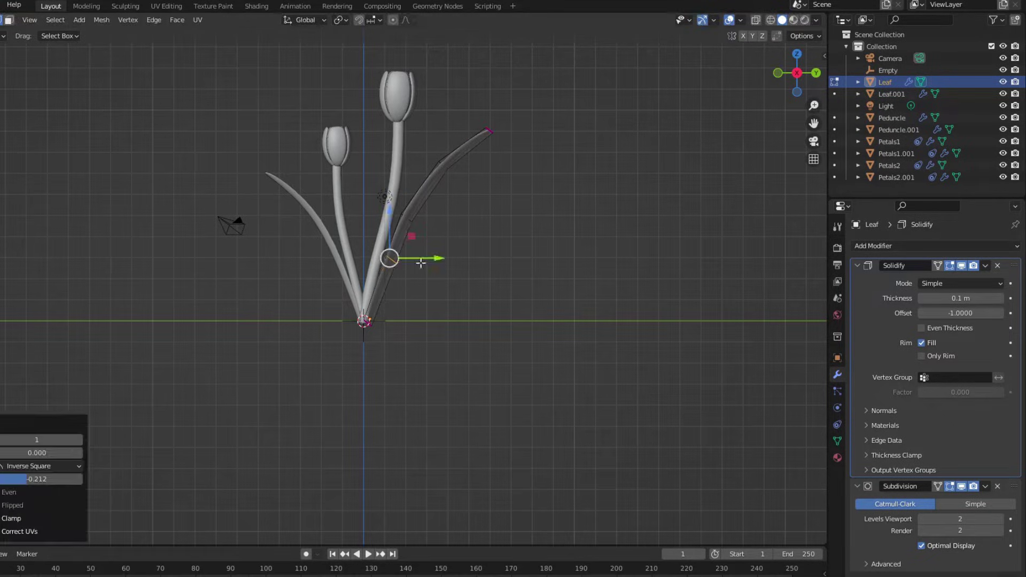
key(Tab)
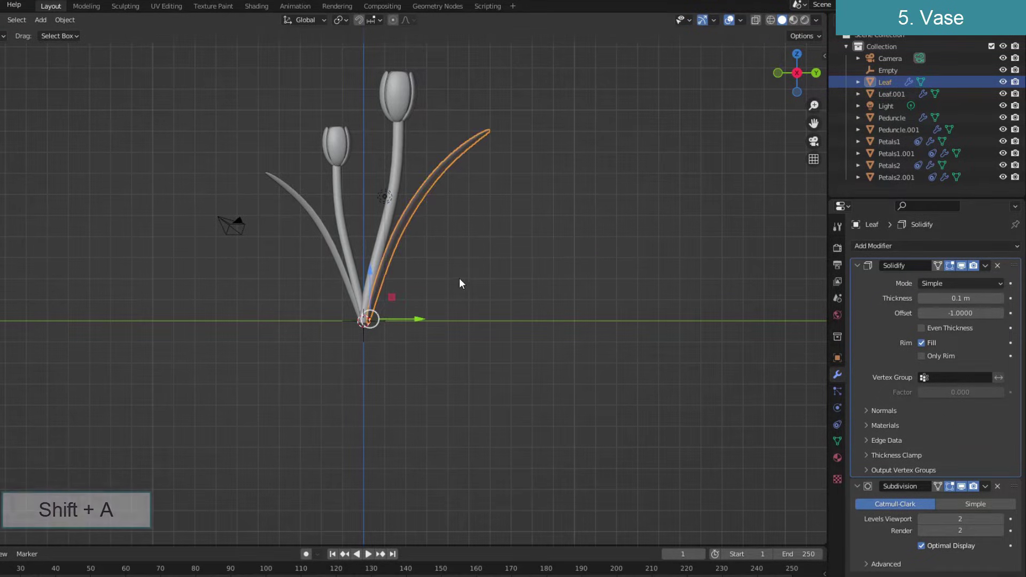
- Add a cube under the tulips and pinch a middle loop cut to 0.659 scale
key(KP_5)
key(shift+a)
click(463, 356)
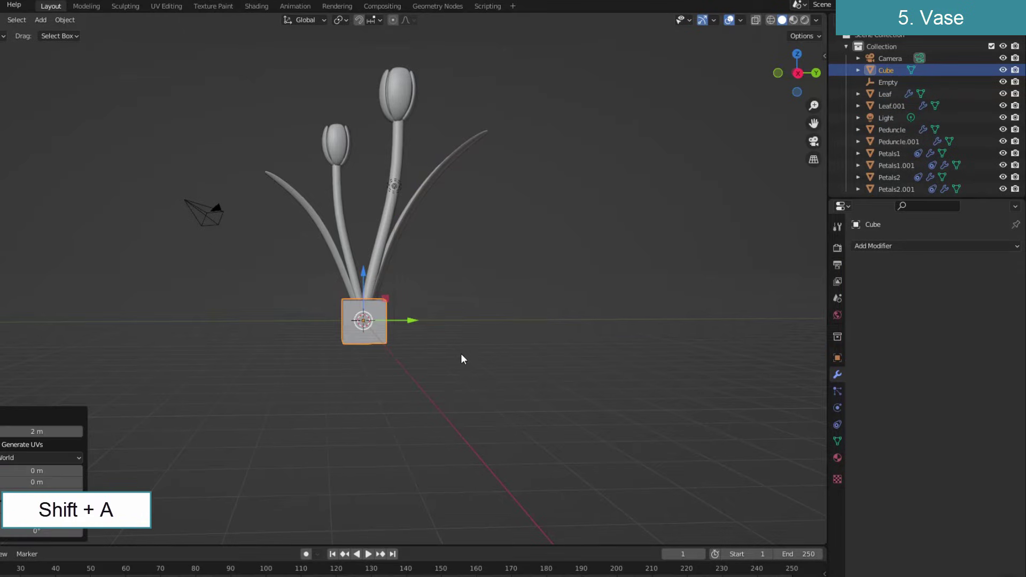
key(Tab)
scroll(428, 366, up, 2)
scroll(435, 374, up, 1)
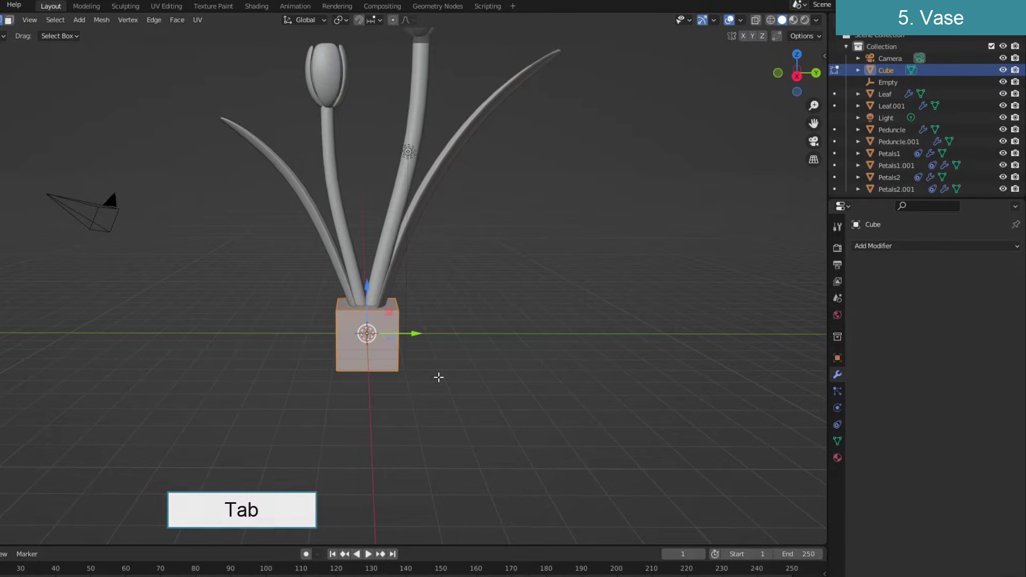
key(ctrl+r)
click(412, 336)
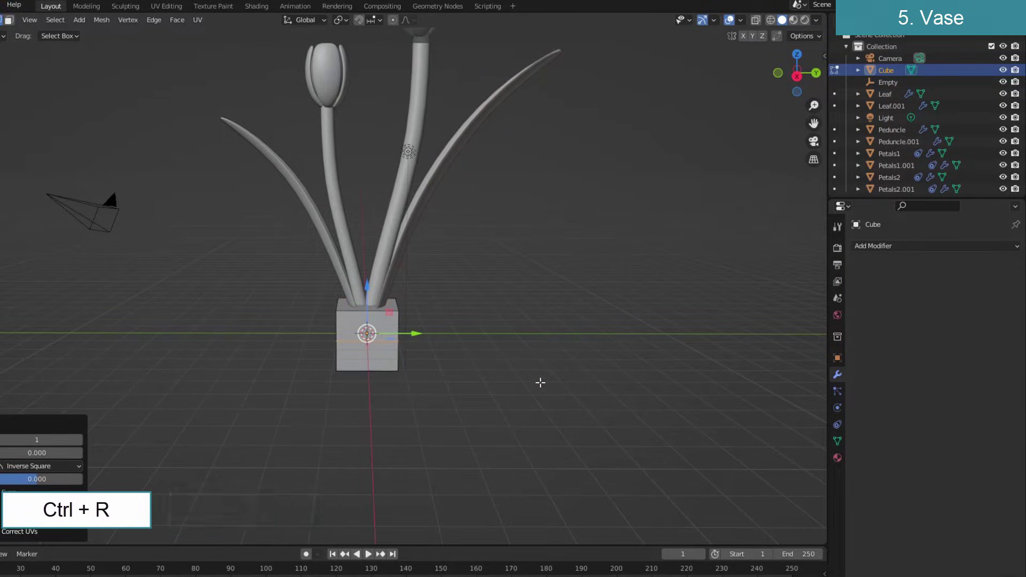
key(s)
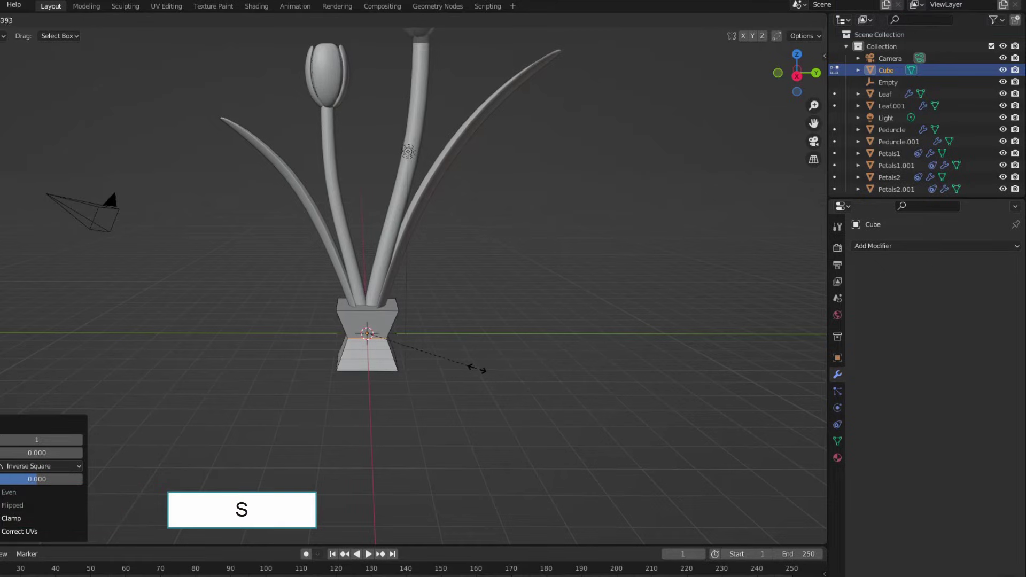
click(480, 368)
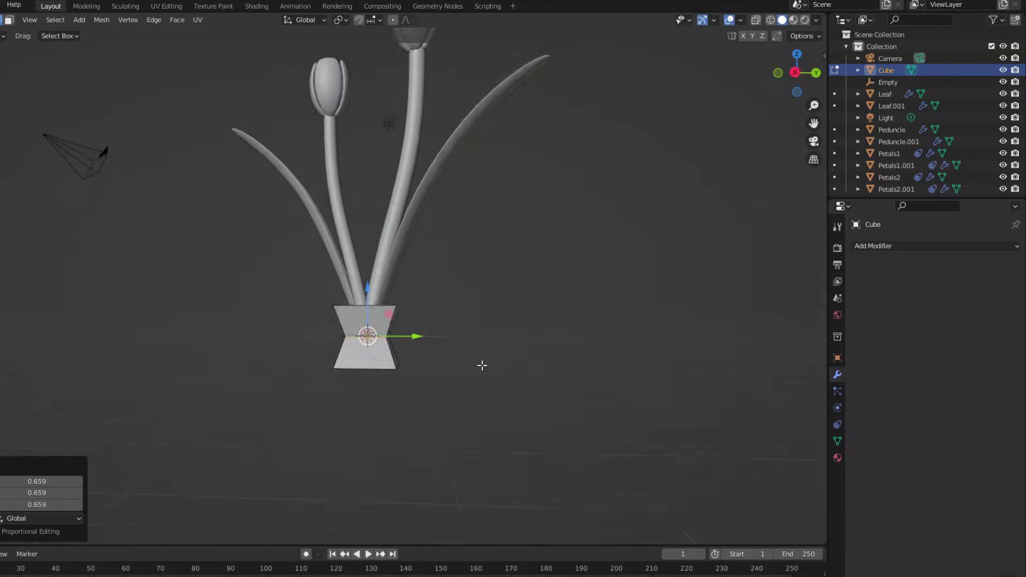
- Extrude the cube's bottom face downward and widen it to 1.468
key(3)
mouse_move(482, 366)
middle_down()
mouse_move(424, 356)
mouse_move(471, 315)
mouse_move(481, 261)
mouse_move(497, 348)
middle_up()
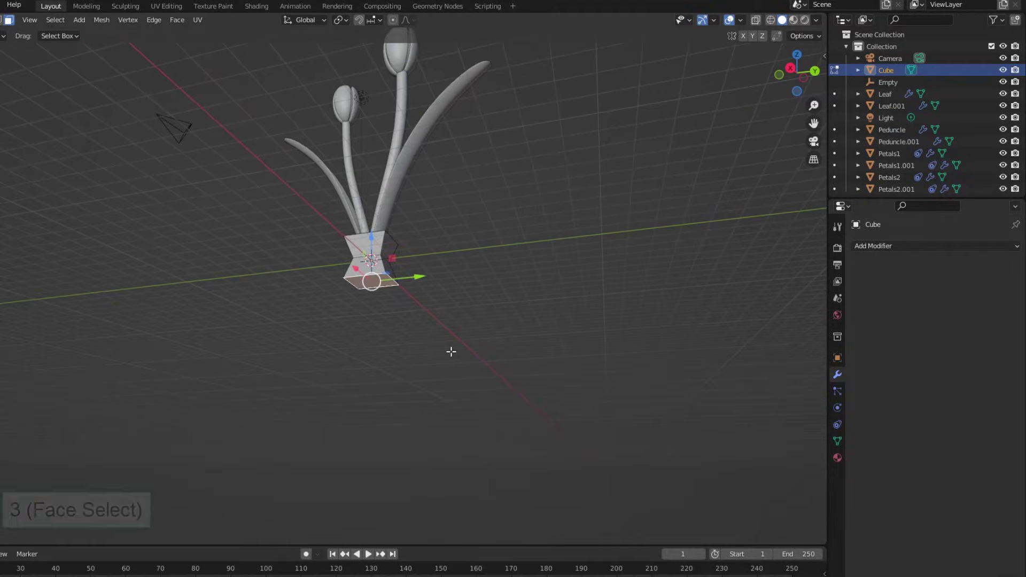
key(e)
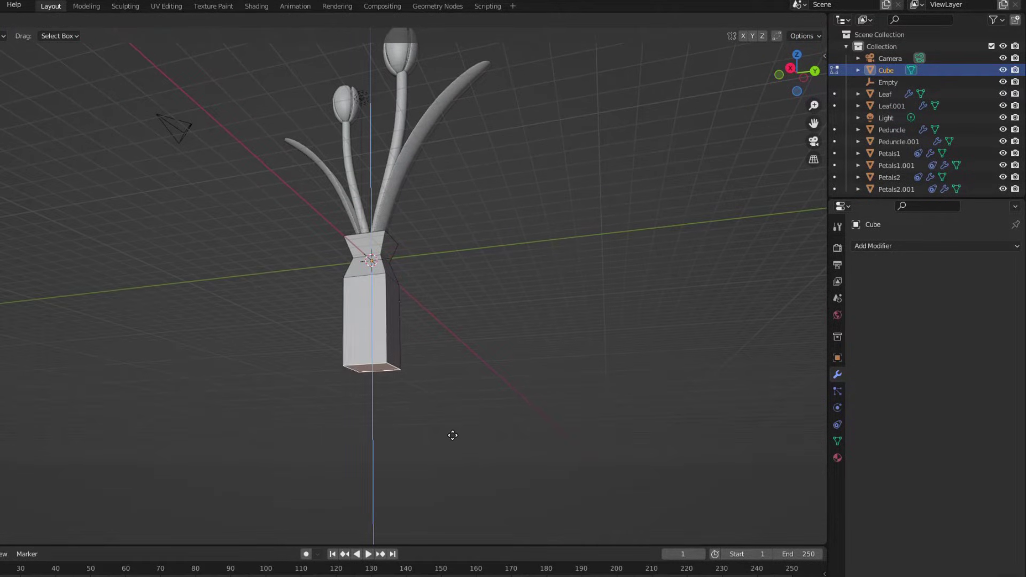
key(s)
click(477, 395)
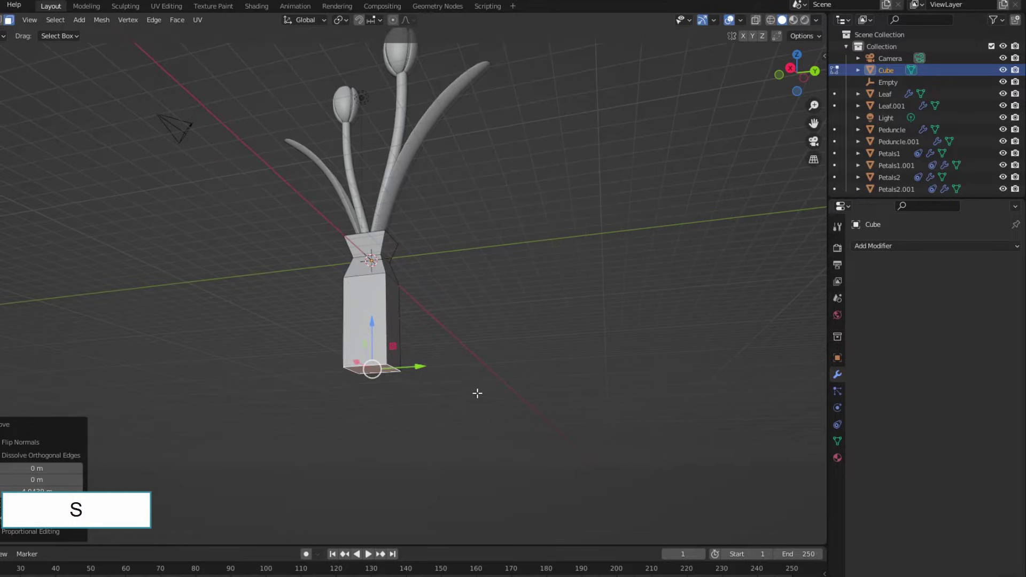
click(527, 416)
- Add a level-3 Subdivision Surface modifier, resize the vase base to 1.143 and inset it
click(932, 246)
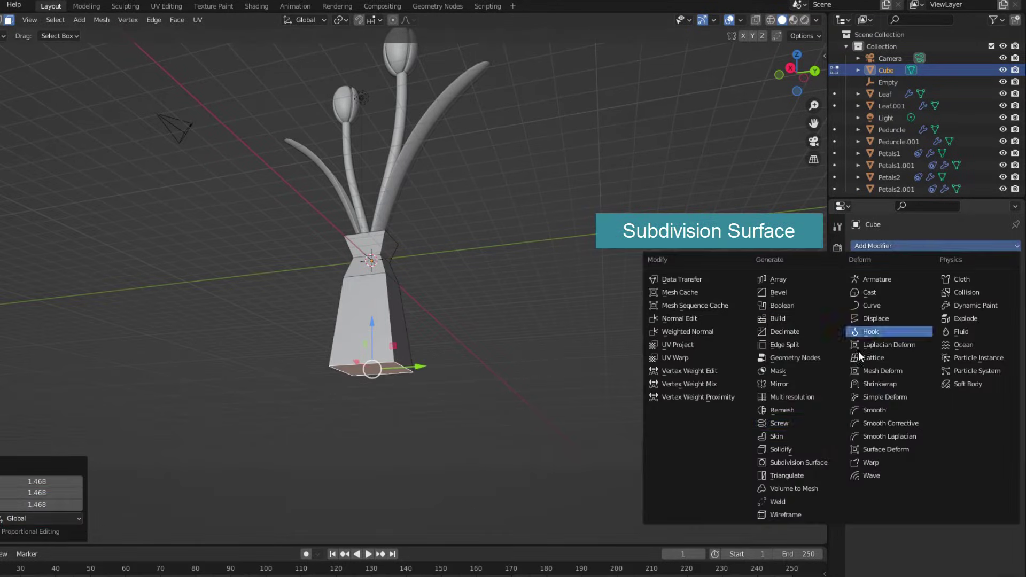
click(796, 462)
middle_drag(607, 367, 583, 347)
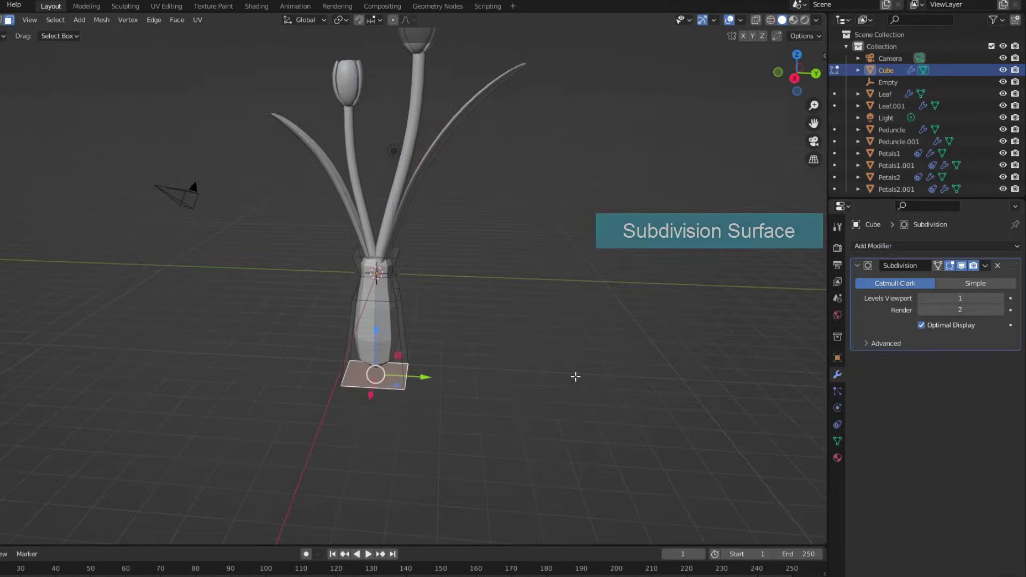
click(502, 425)
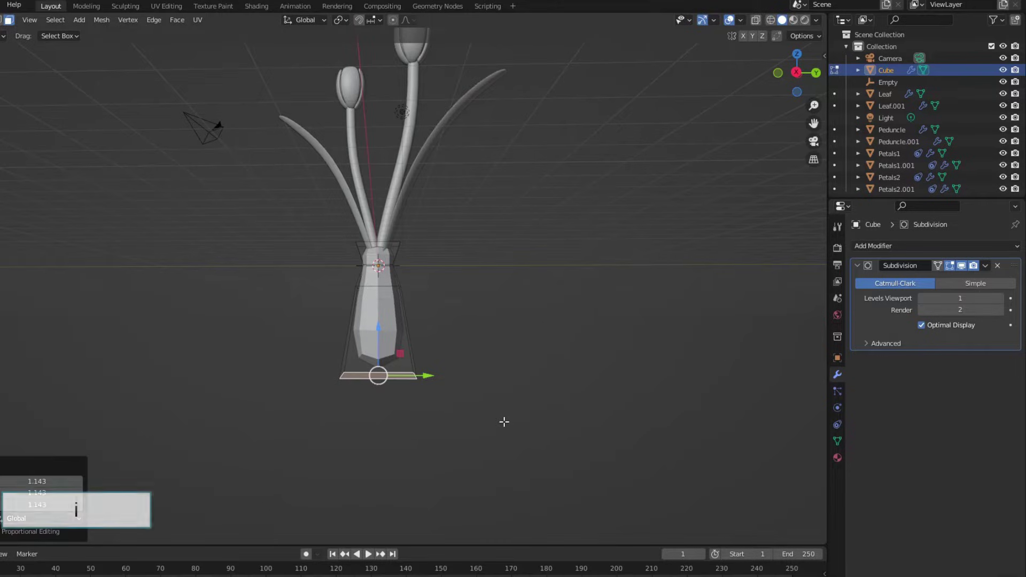
key(i)
click(493, 421)
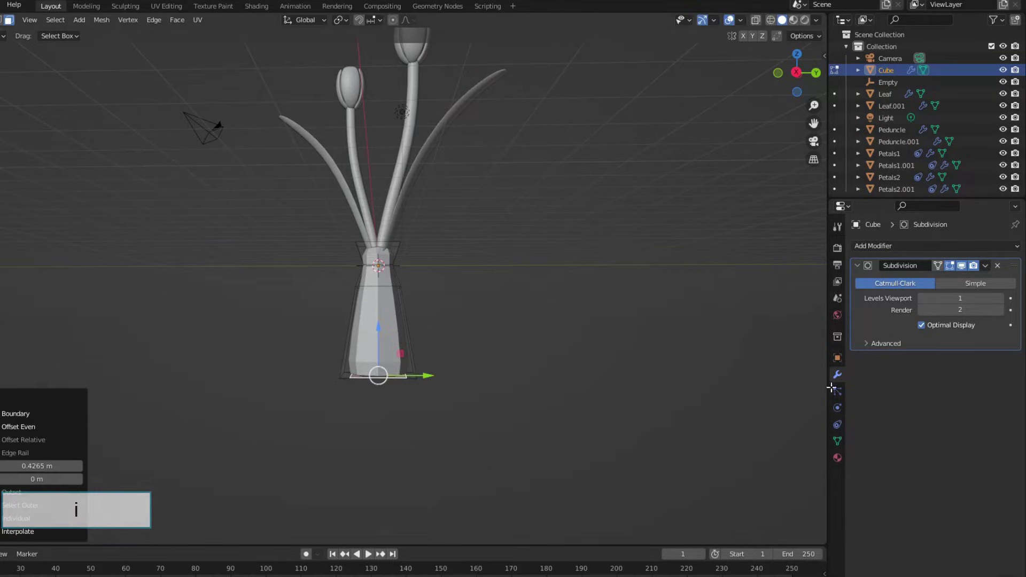
click(1000, 298)
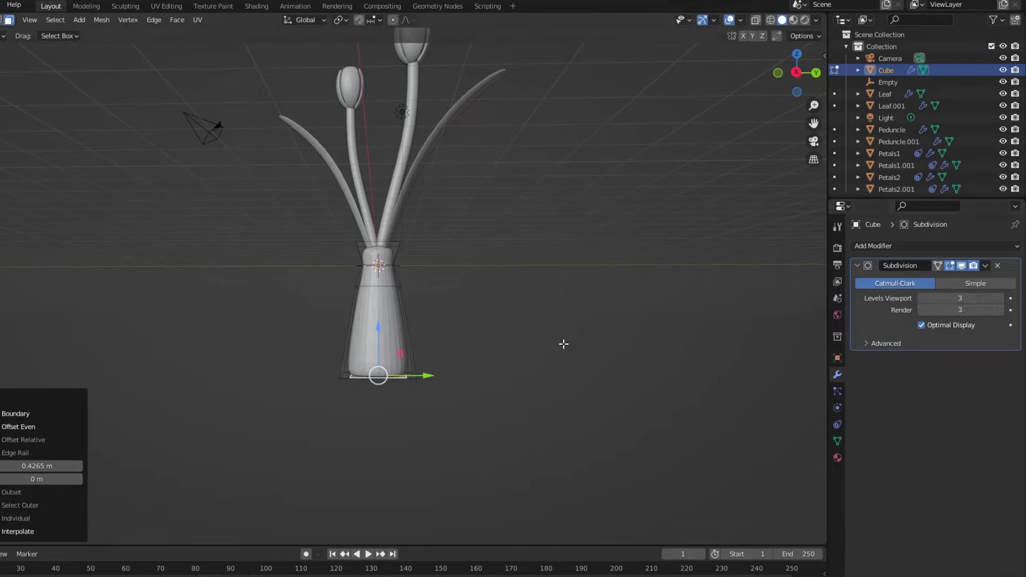
- Slightly enlarge the vase's top face and inset it
mouse_move(564, 343)
middle_down()
mouse_move(488, 337)
mouse_move(474, 305)
mouse_move(367, 268)
middle_up()
scroll(484, 337, up, 4)
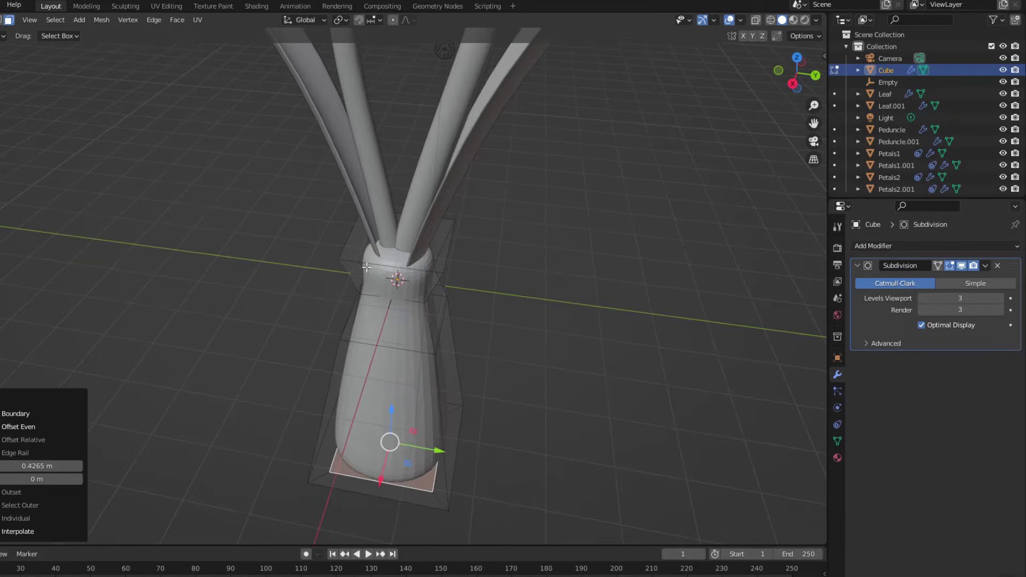
click(358, 252)
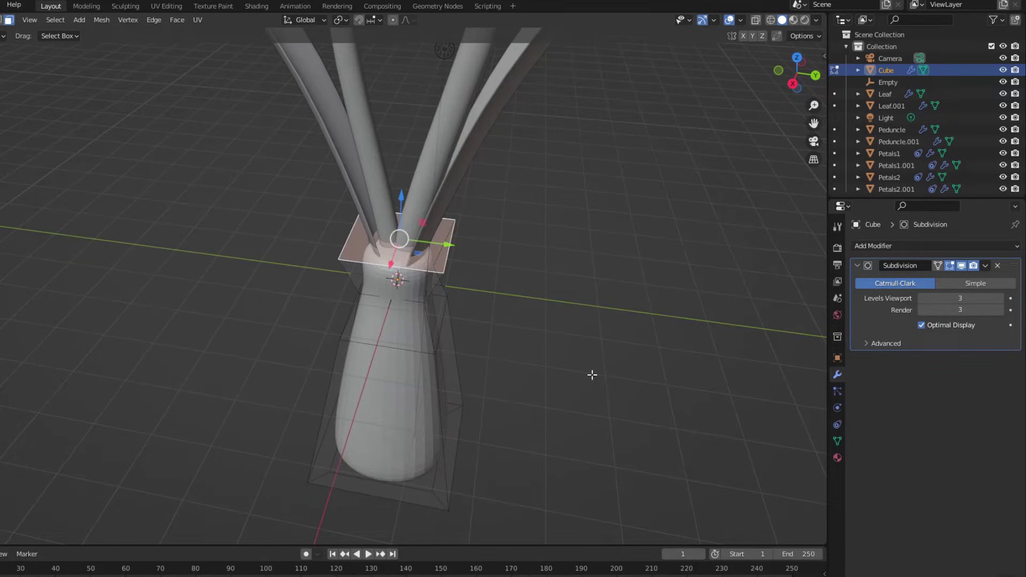
key(s)
click(592, 375)
key(i)
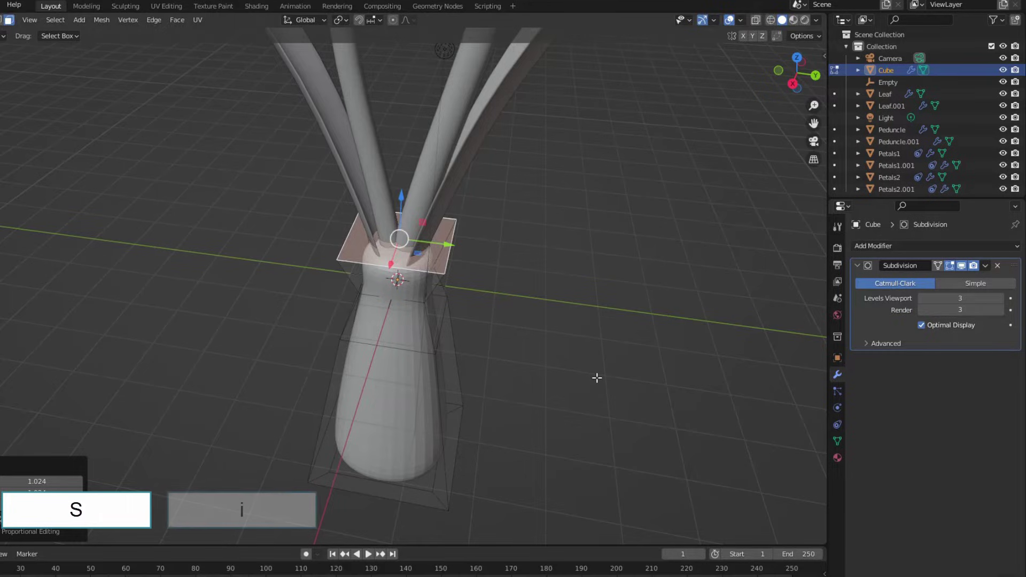
click(589, 373)
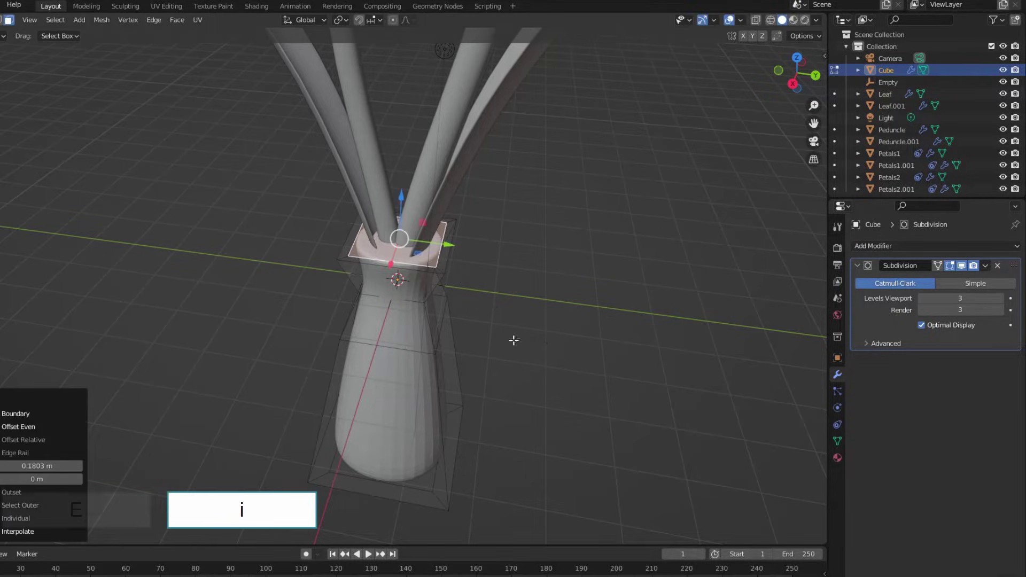
- Extrude the inset top face down and shrink it, then extrude again and flare it outward
middle_drag(514, 340, 554, 358)
key(e)
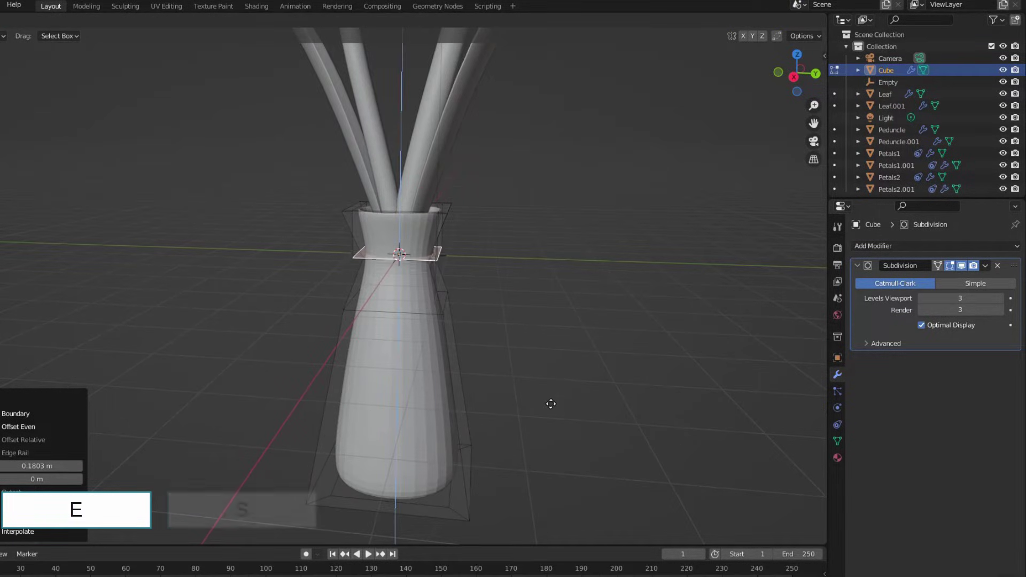
click(551, 404)
key(s)
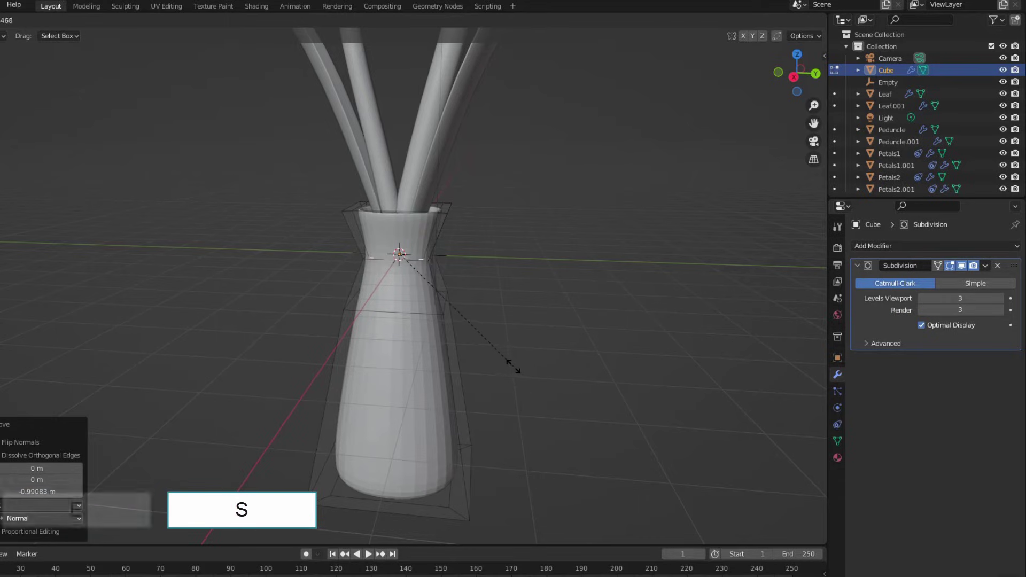
click(512, 365)
key(e)
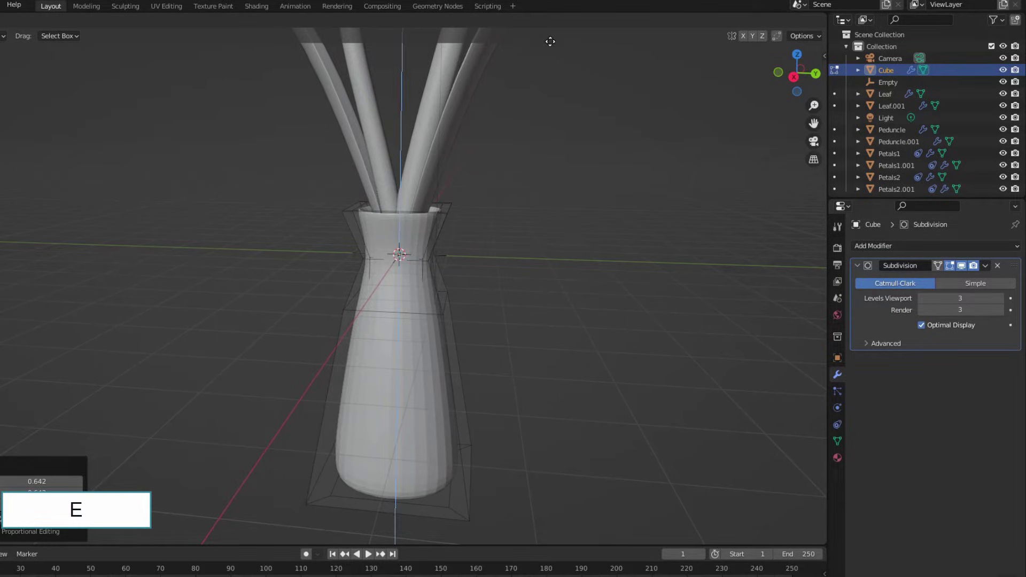
click(551, 41)
key(s)
click(584, 126)
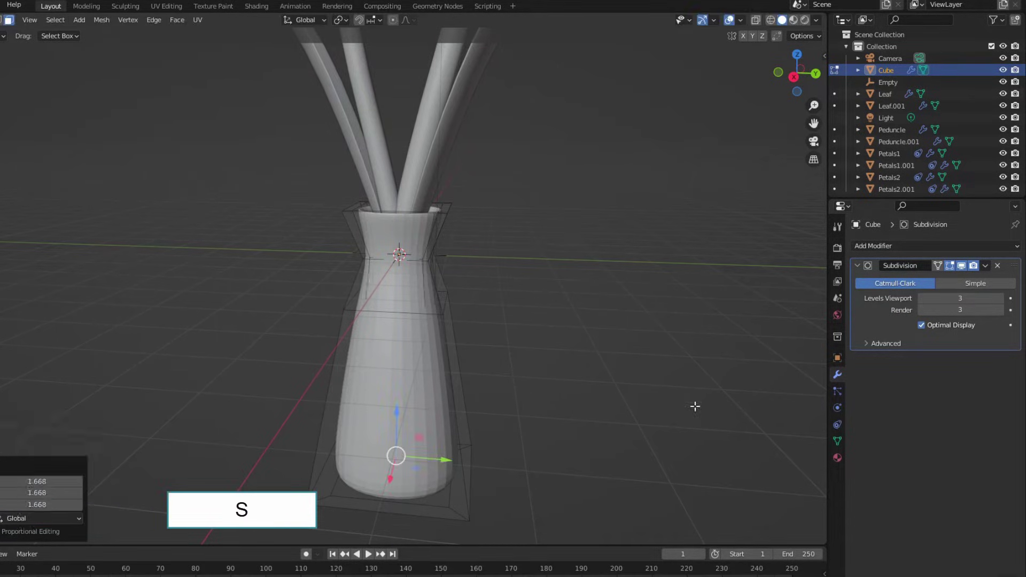
- Crease the vase's rim edge loop, thin it with Alt+S, and return to Object Mode
mouse_move(695, 407)
middle_down()
mouse_move(512, 382)
mouse_move(353, 269)
middle_up()
alt+click(352, 269)
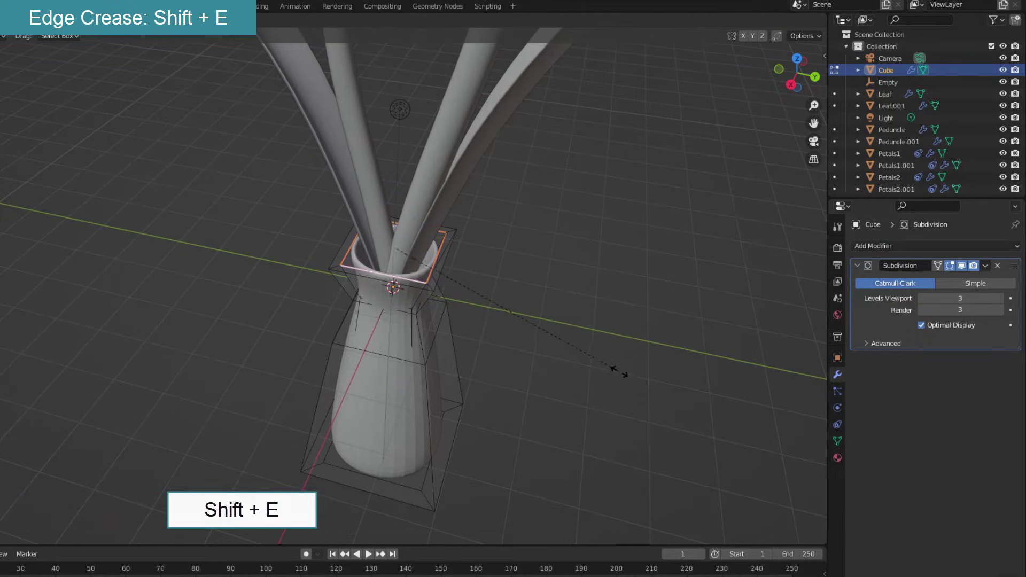
alt+click(339, 249)
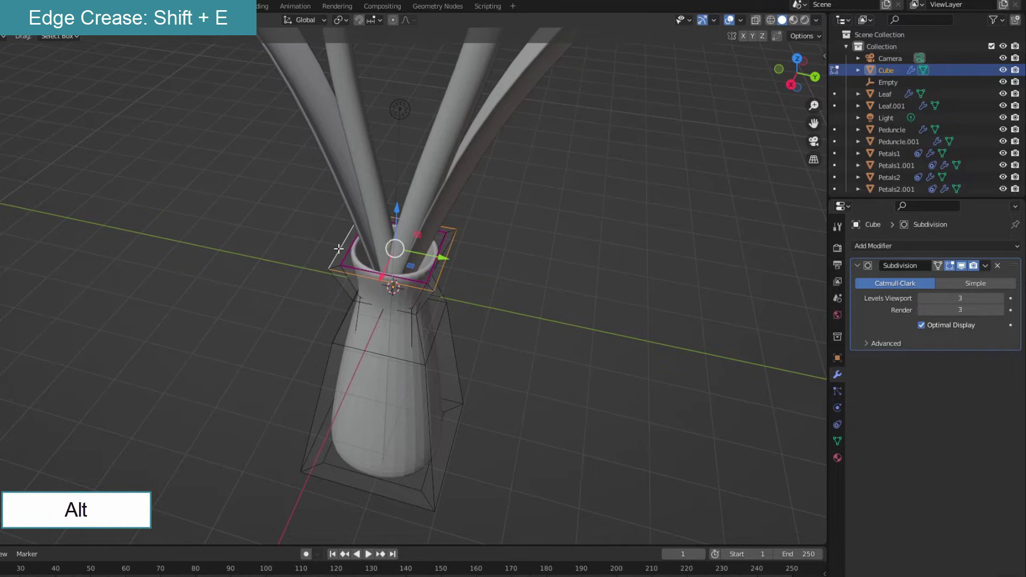
key(shift+e)
click(639, 398)
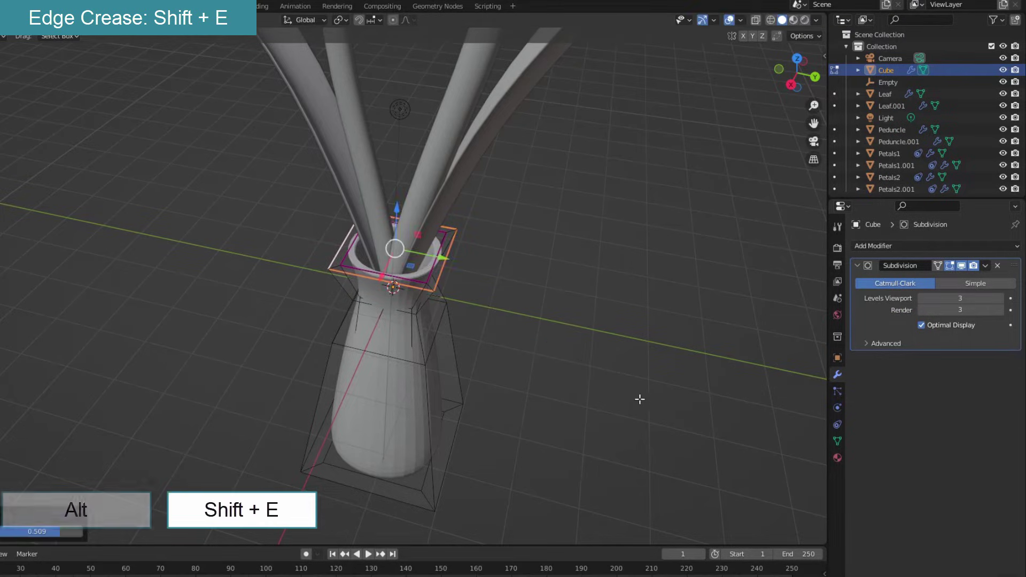
middle_drag(639, 400, 648, 321)
scroll(567, 333, down, 3)
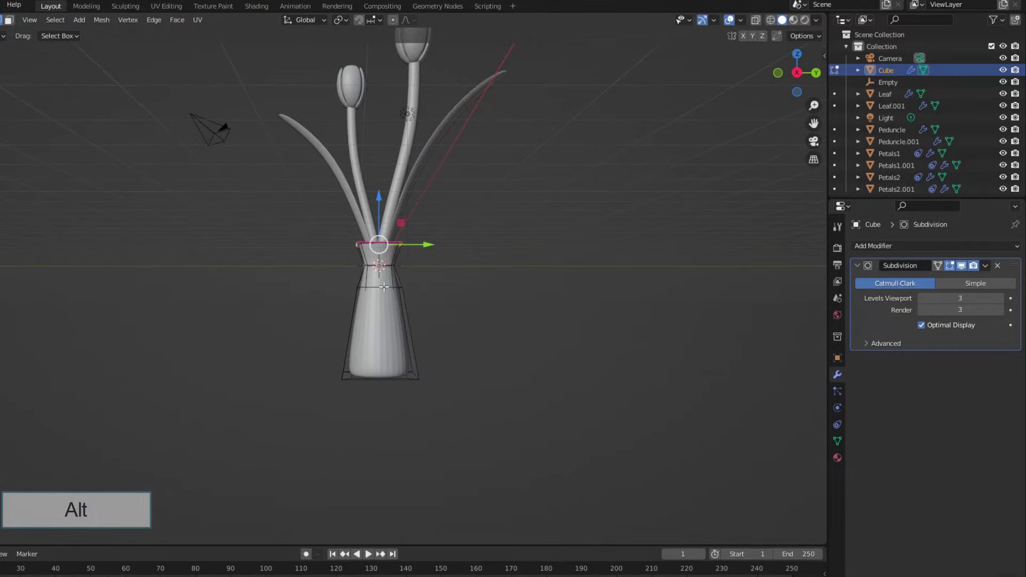
key(alt+s)
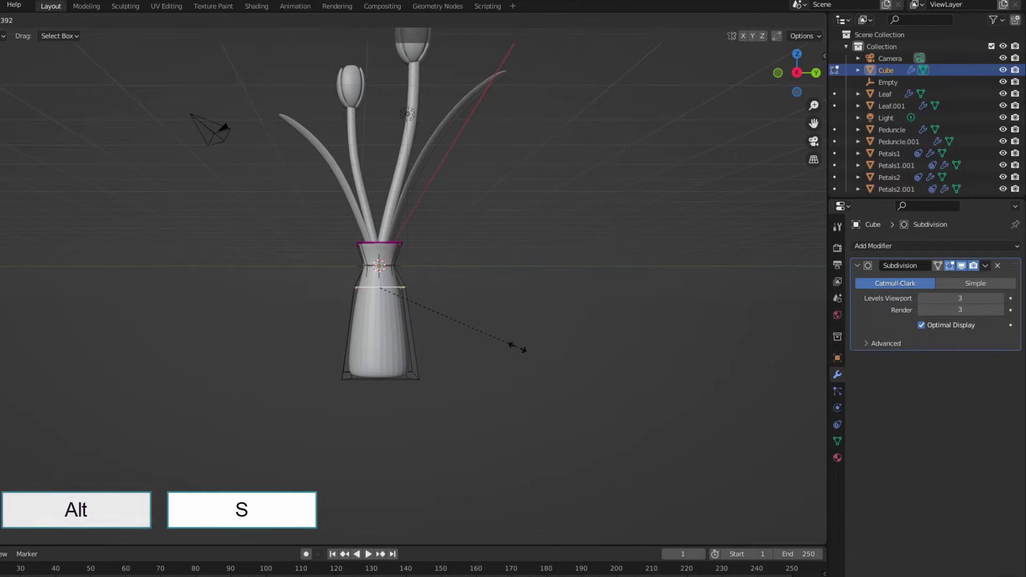
click(510, 345)
key(Tab)
mouse_move(515, 325)
middle_down()
mouse_move(533, 330)
mouse_move(513, 328)
middle_up()
right_click(379, 308)
- Smooth-shade the vase, then add an enlarged cube positioned directly below it
click(370, 306)
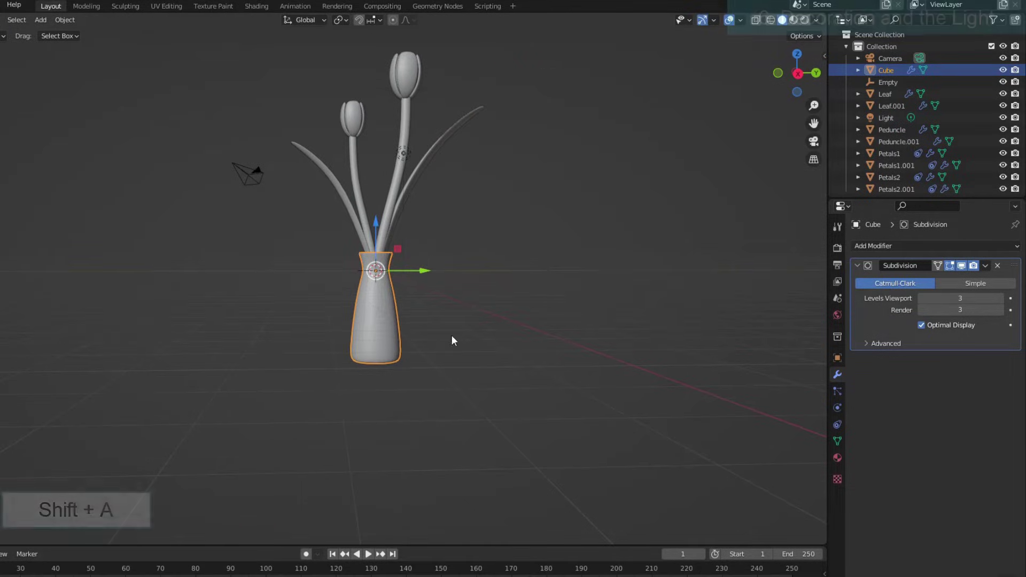
click(451, 335)
key(shift+a)
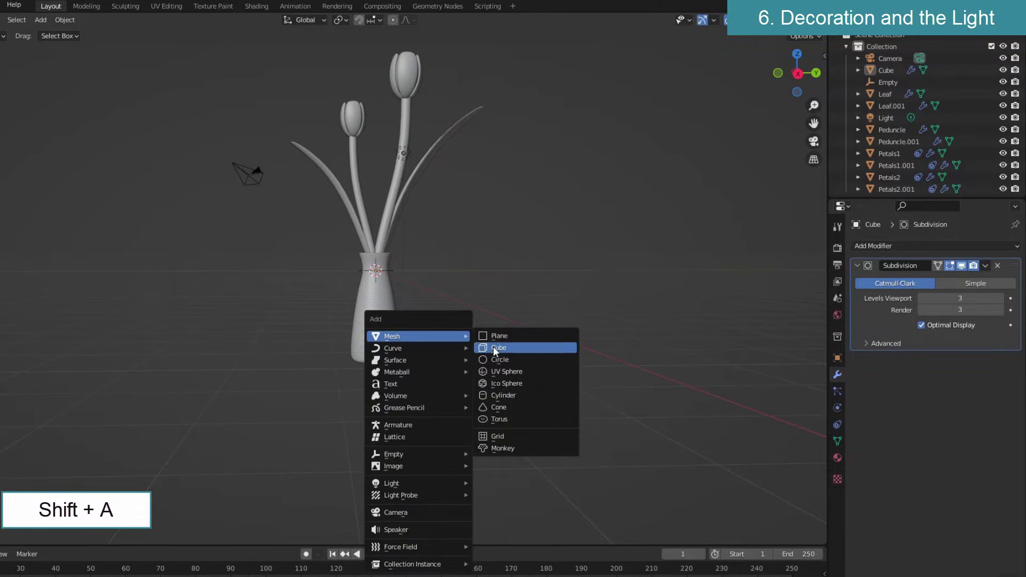
click(494, 347)
key(s)
click(721, 433)
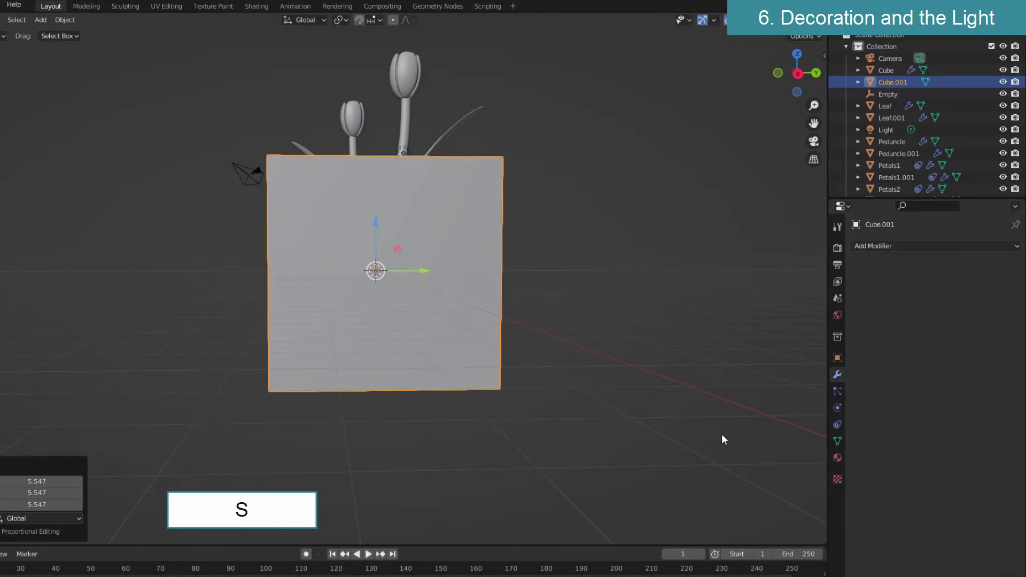
key(KP_1)
key(g)
key(z)
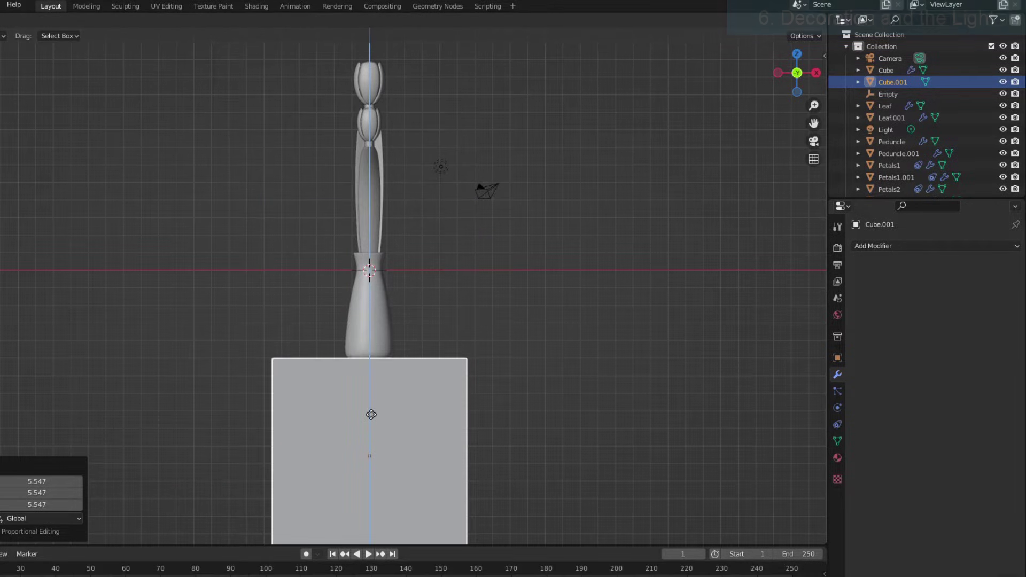
click(370, 411)
middle_drag(556, 364, 425, 410)
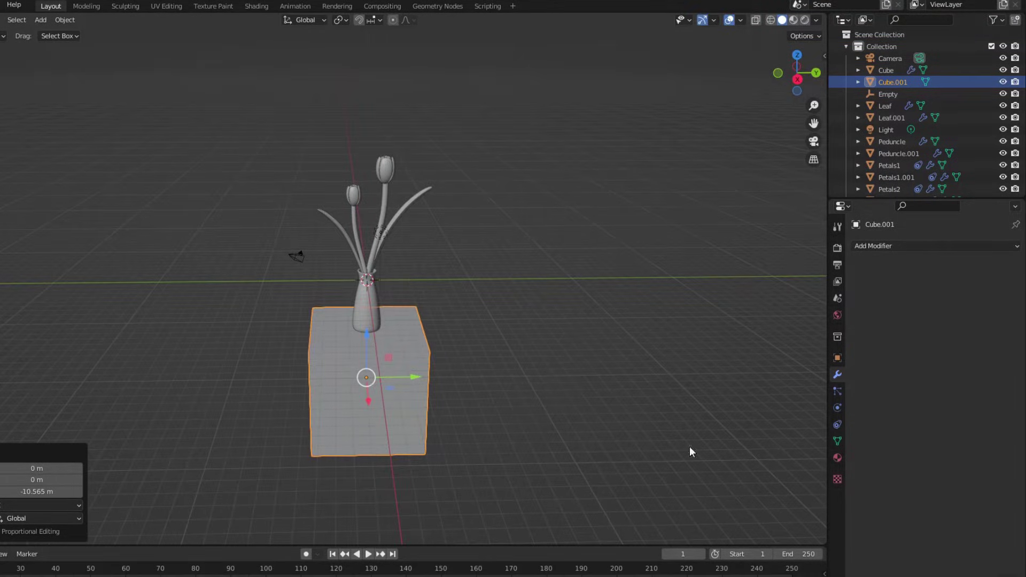
- Give the pedestal cube a 0.06 m, 4-segment Bevel modifier and smooth shading
click(884, 246)
click(778, 293)
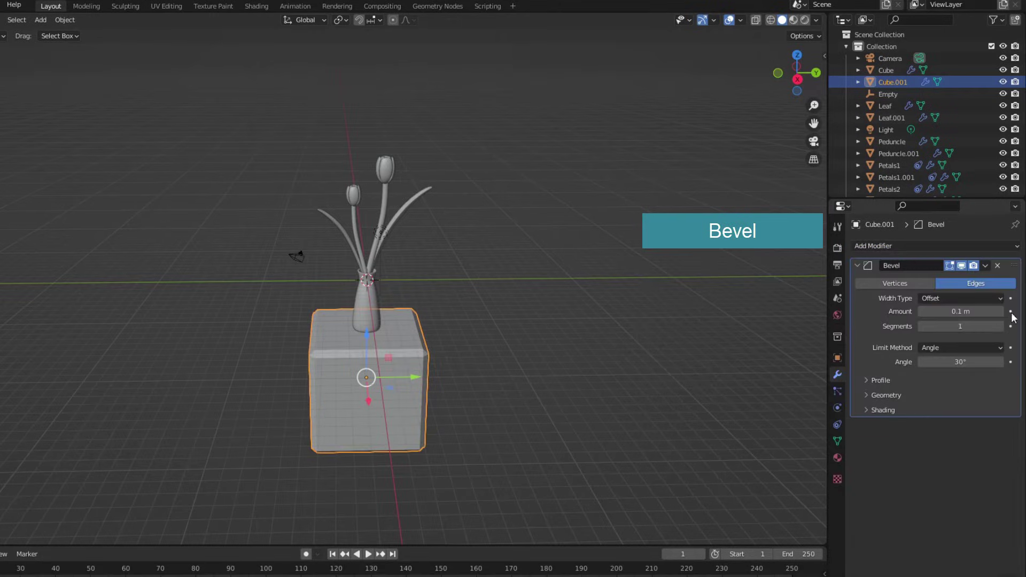
drag(921, 314, 903, 314)
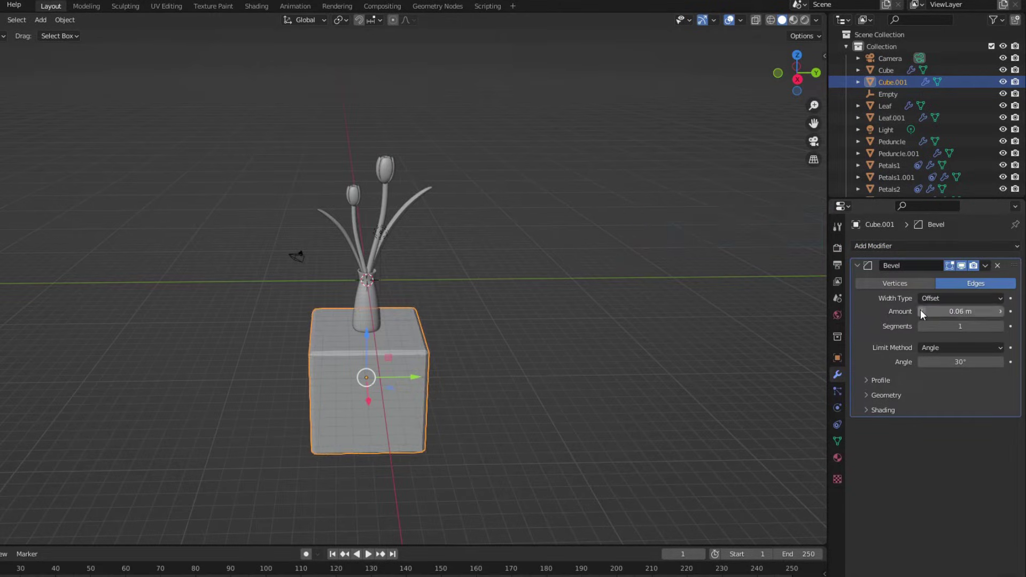
click(1003, 326)
click(1002, 326)
right_click(421, 368)
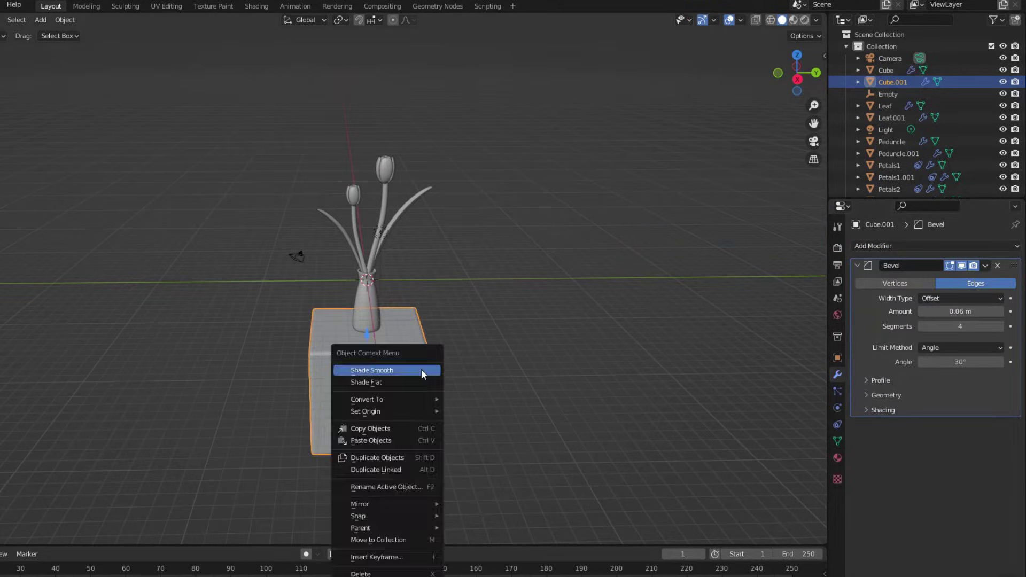
click(417, 368)
middle_drag(437, 347, 590, 376)
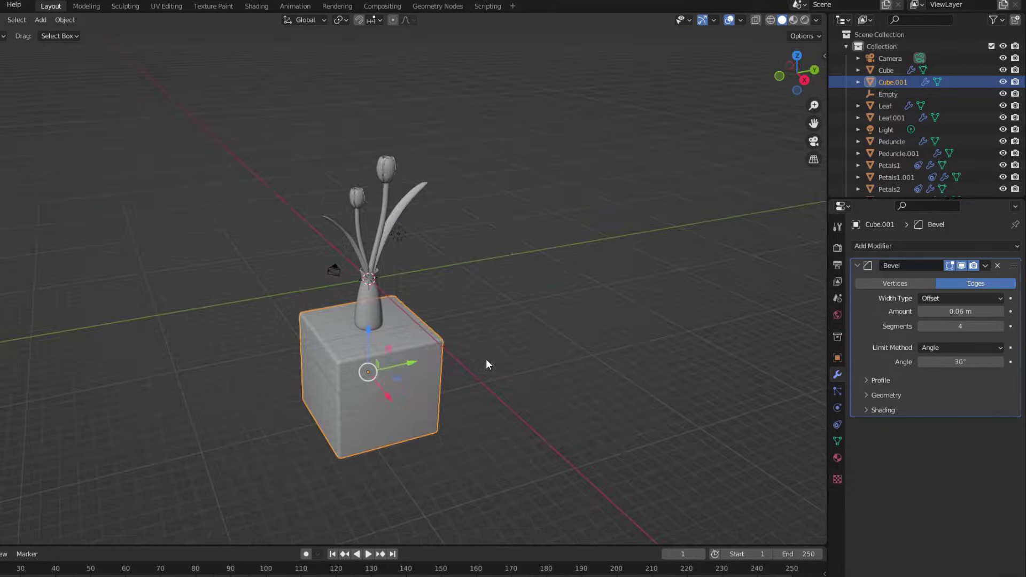
- Add a plane, stand it upright at 90 degrees, enlarge it and move it behind the vase
key(shift+a)
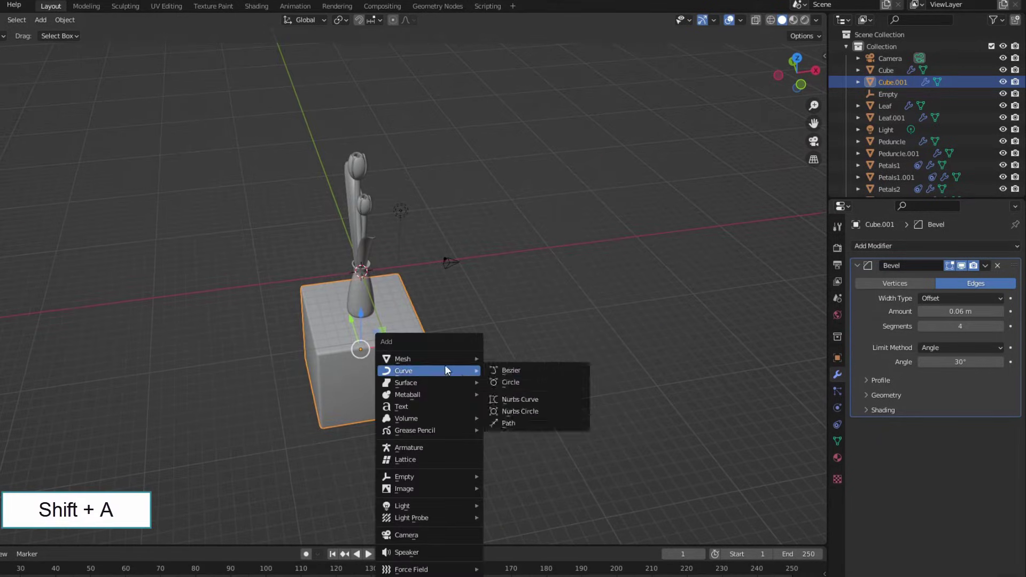
click(514, 359)
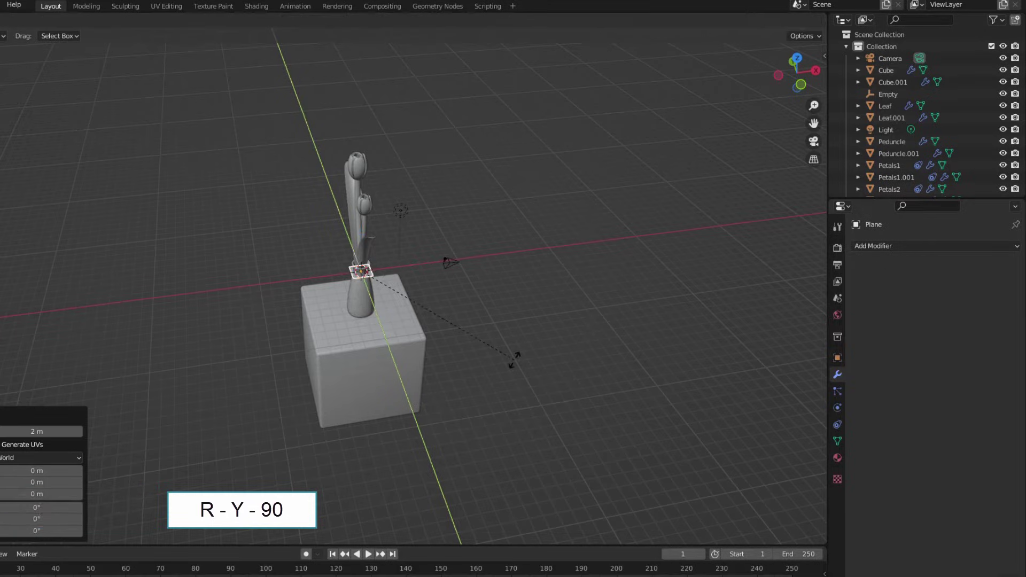
key(Return)
key(s)
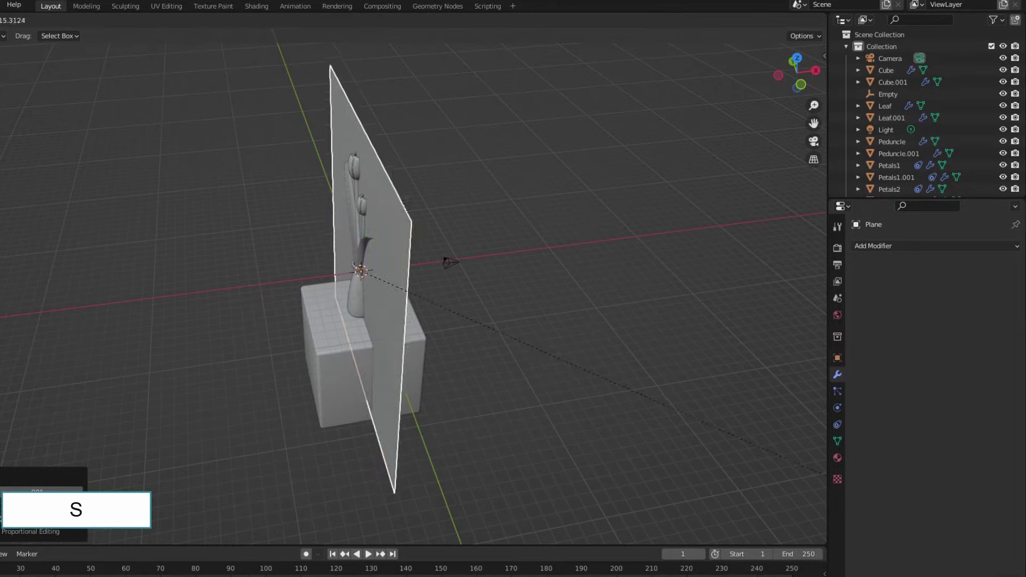
key(s)
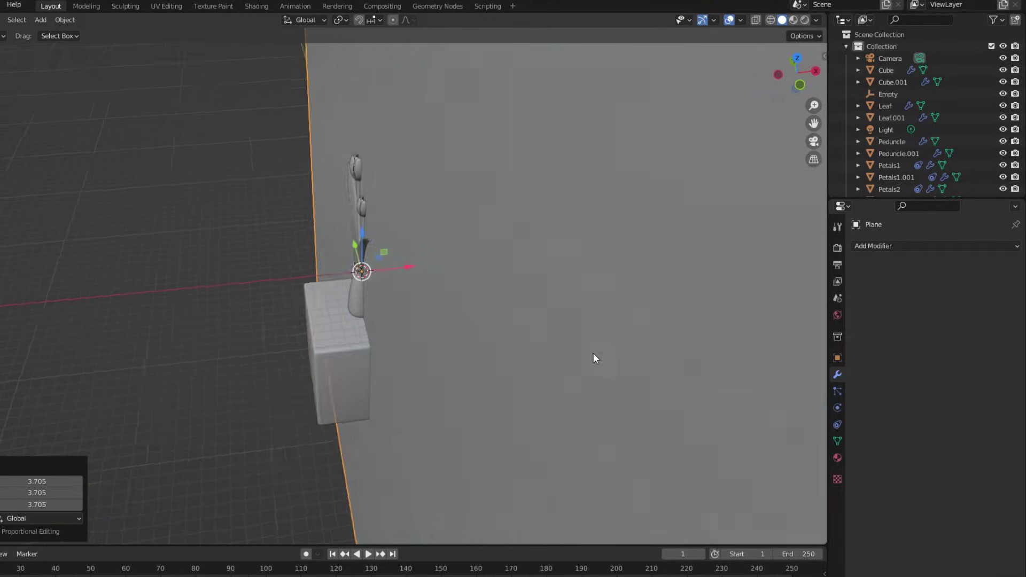
click(555, 352)
key(KP_1)
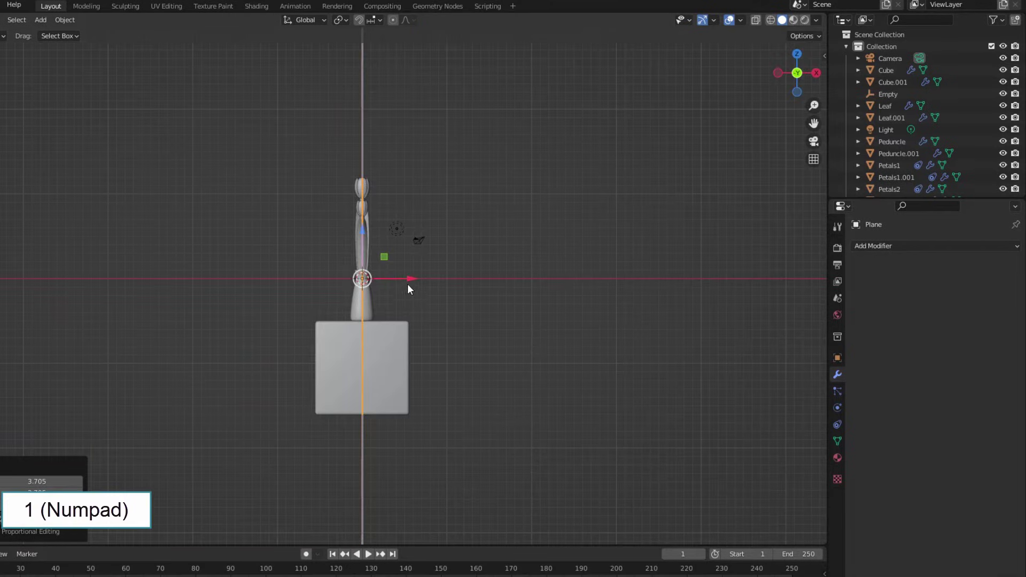
key(g)
click(348, 290)
mouse_move(349, 290)
middle_down()
mouse_move(407, 339)
mouse_move(437, 333)
middle_up()
- Lock the camera to the view and frame the tulips, vase and pedestal
click(813, 142)
key(n)
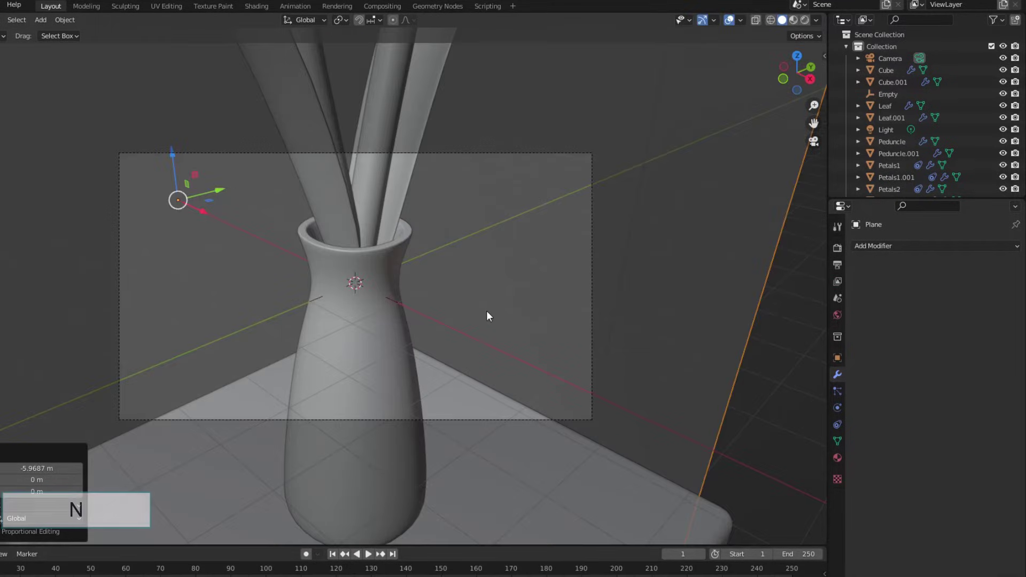
click(818, 107)
click(753, 200)
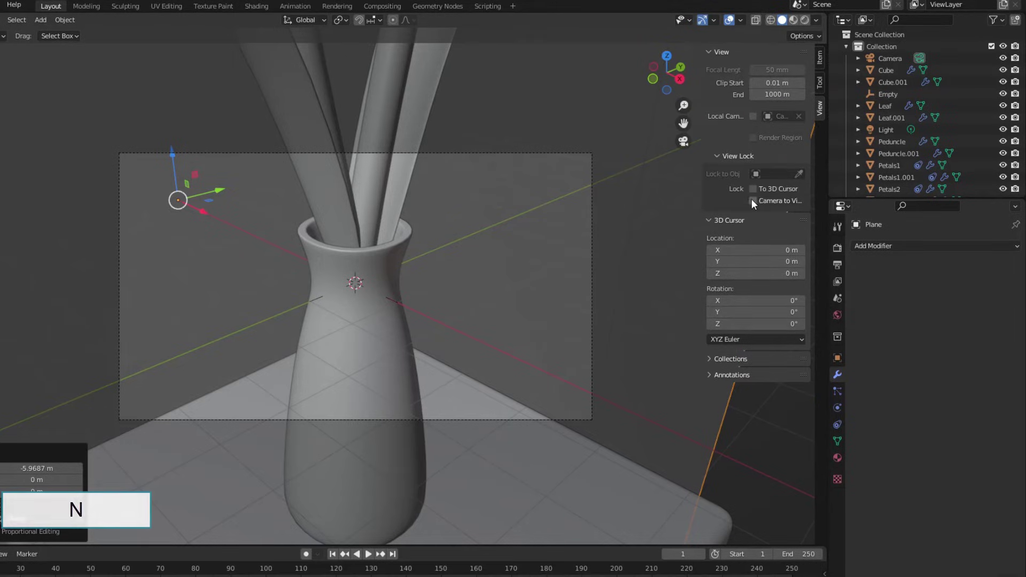
scroll(465, 275, down, 8)
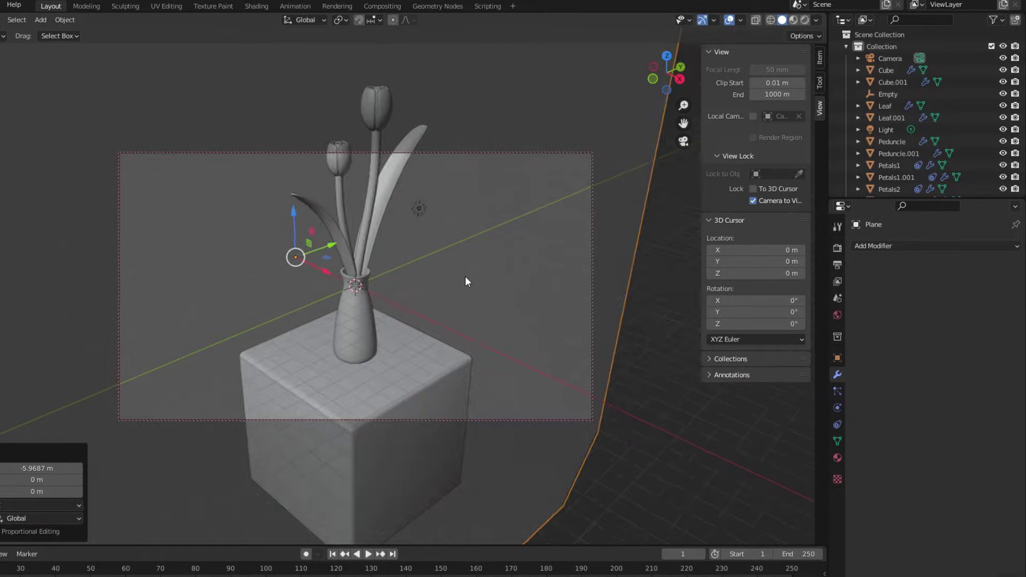
mouse_move(465, 276)
middle_down()
mouse_move(412, 309)
mouse_move(408, 280)
mouse_move(406, 310)
middle_up()
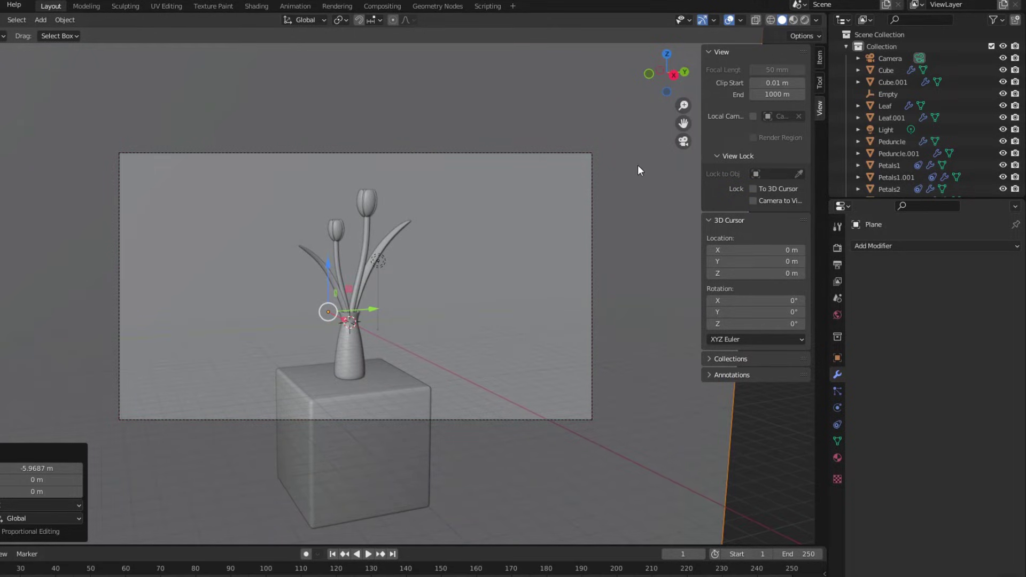
- Render with Cycles on GPU Compute in rendered preview and hide the original light
click(804, 20)
click(837, 248)
click(936, 246)
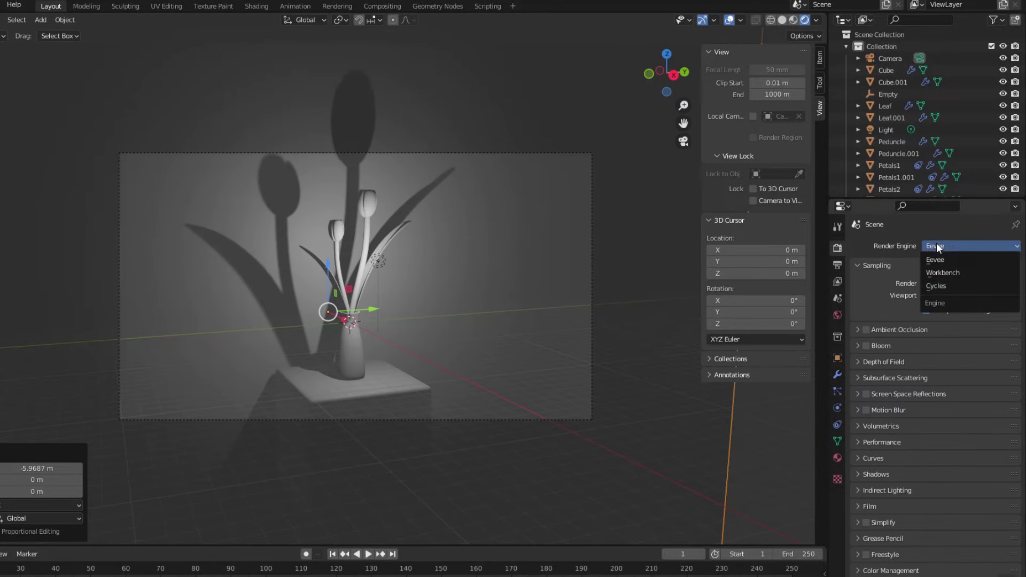
click(940, 287)
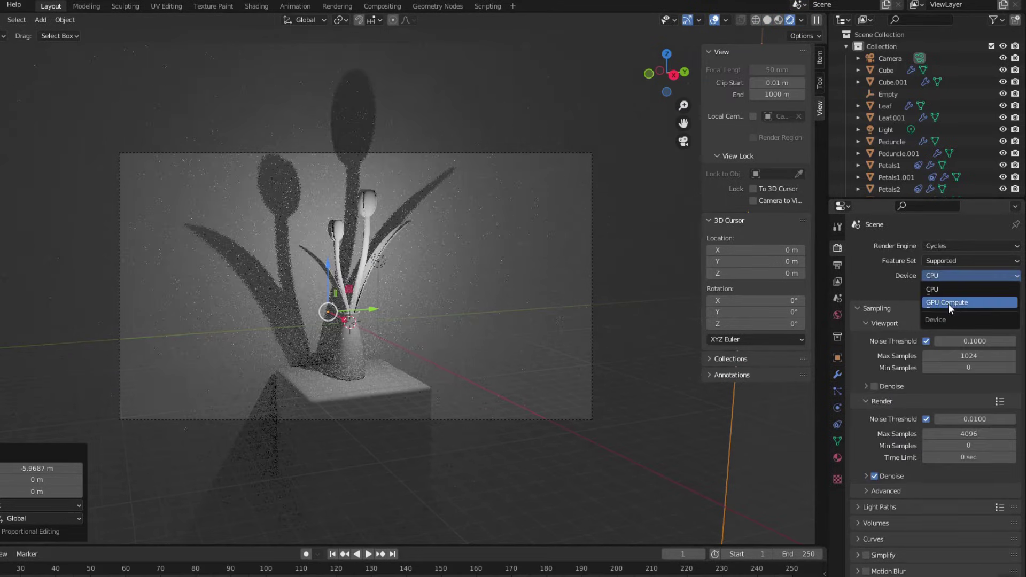
click(947, 302)
scroll(886, 119, down, 2)
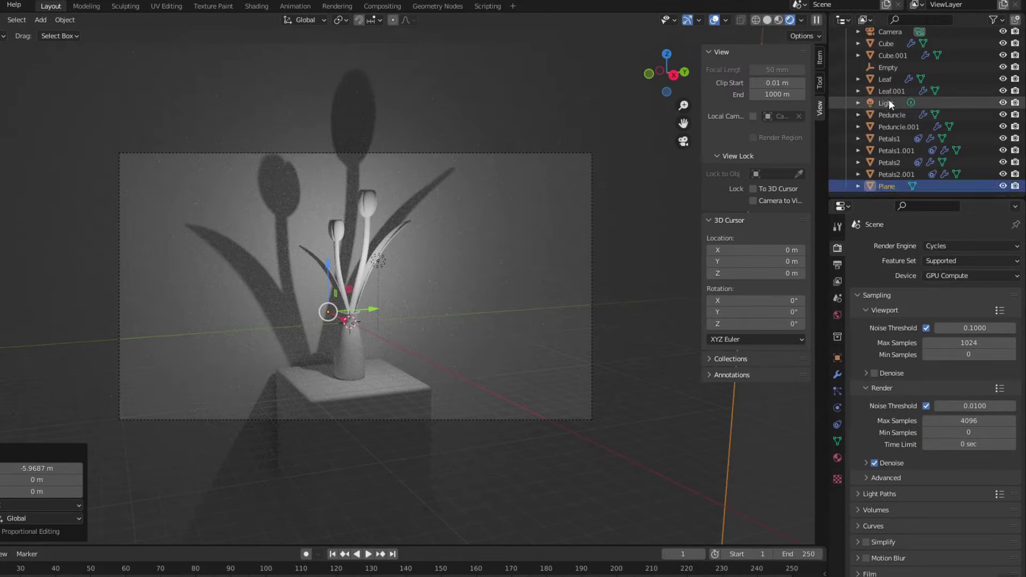
click(889, 101)
click(1001, 103)
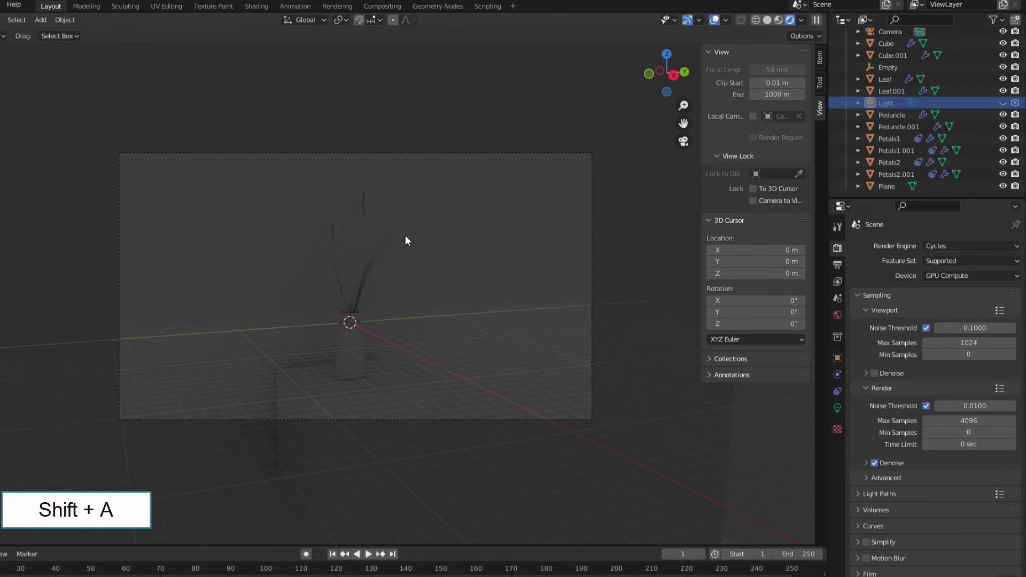
- Add a Sun light angled so shadows fall left, with strength 10
key(shift+a)
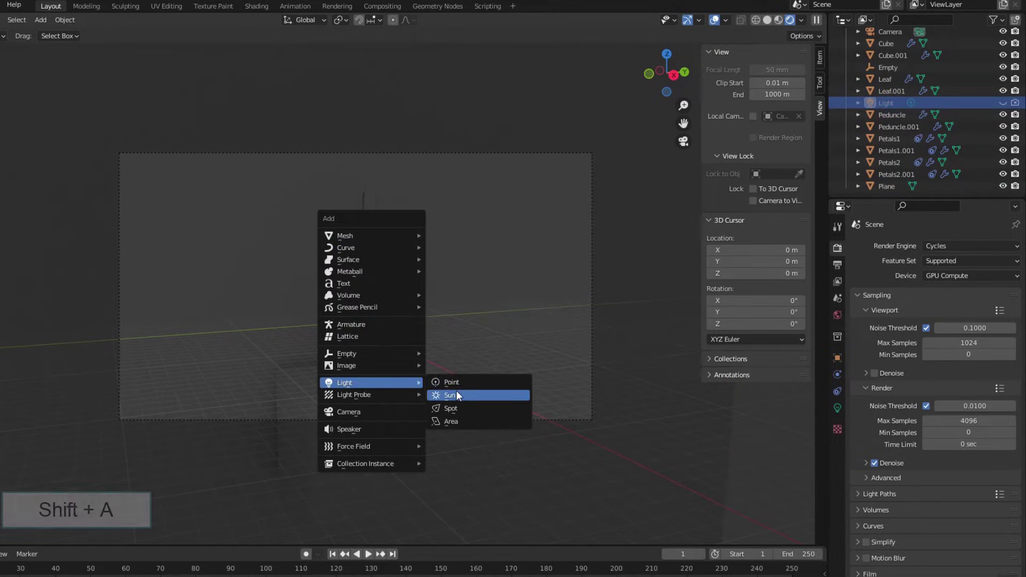
click(456, 391)
key(r)
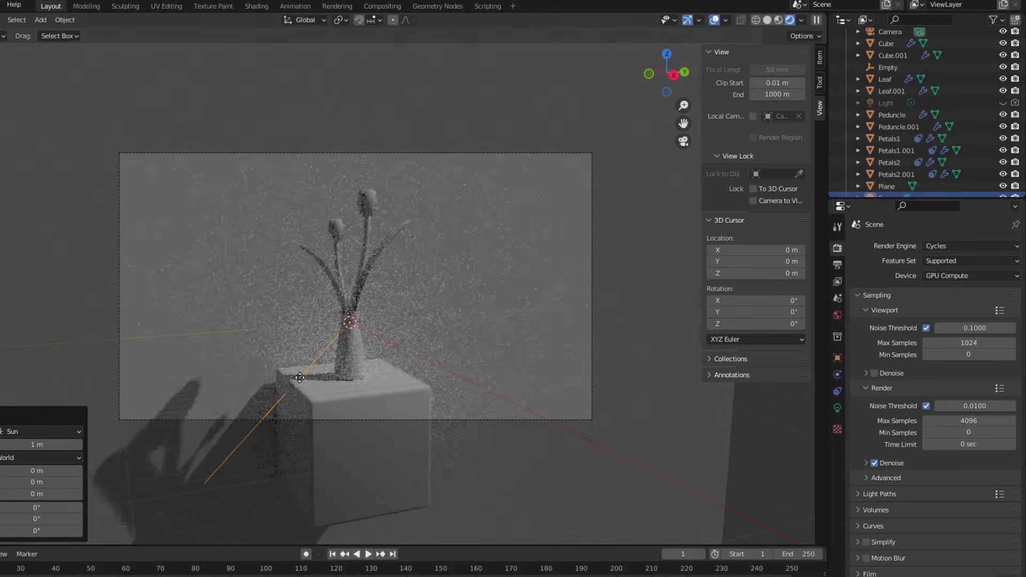
click(300, 378)
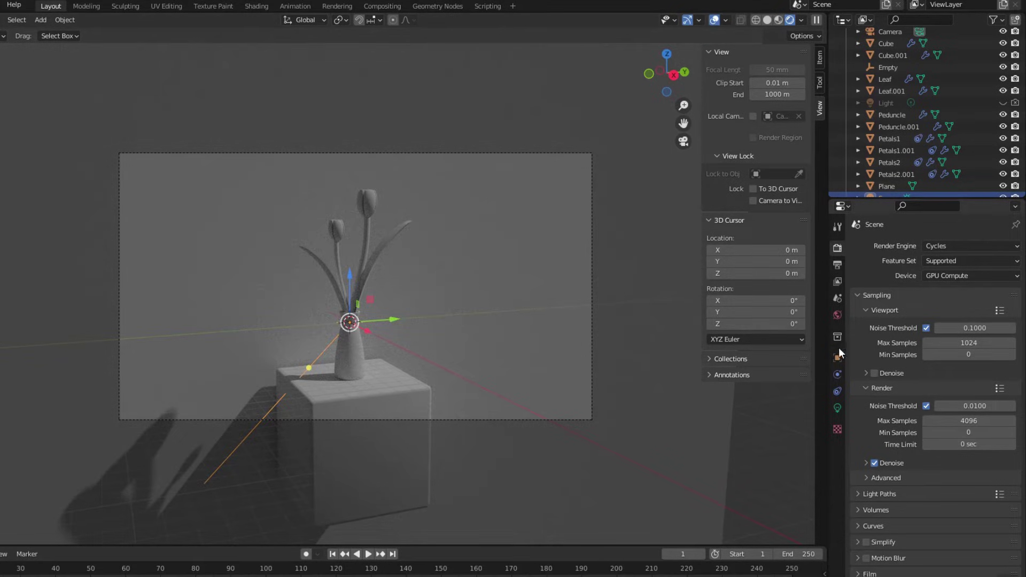
click(838, 408)
double_click(963, 327)
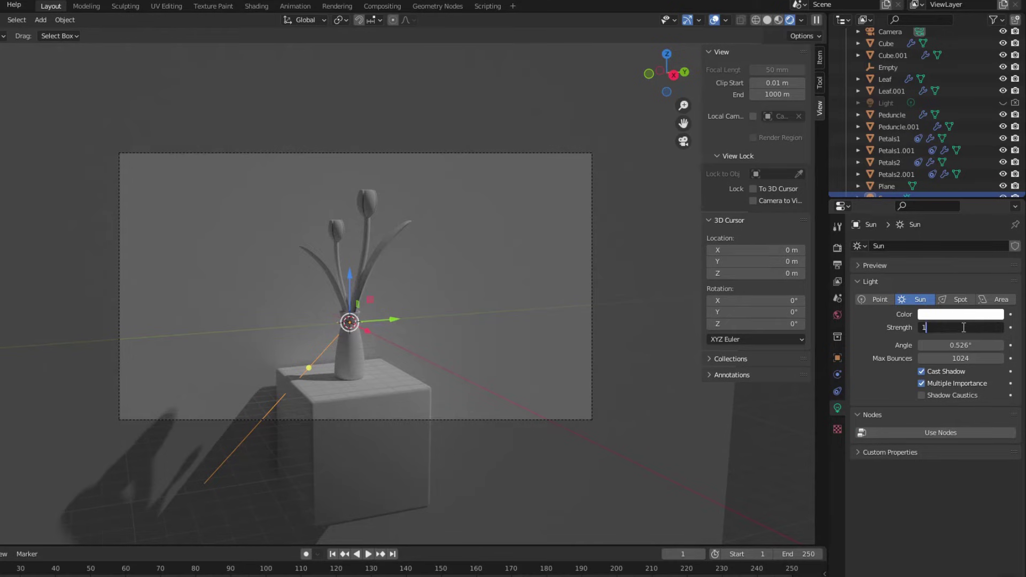
text(0.000)
key(Return)
- Add a plane rotated 90 degrees on X, scaled 5×, moved left and up
key(shift+a)
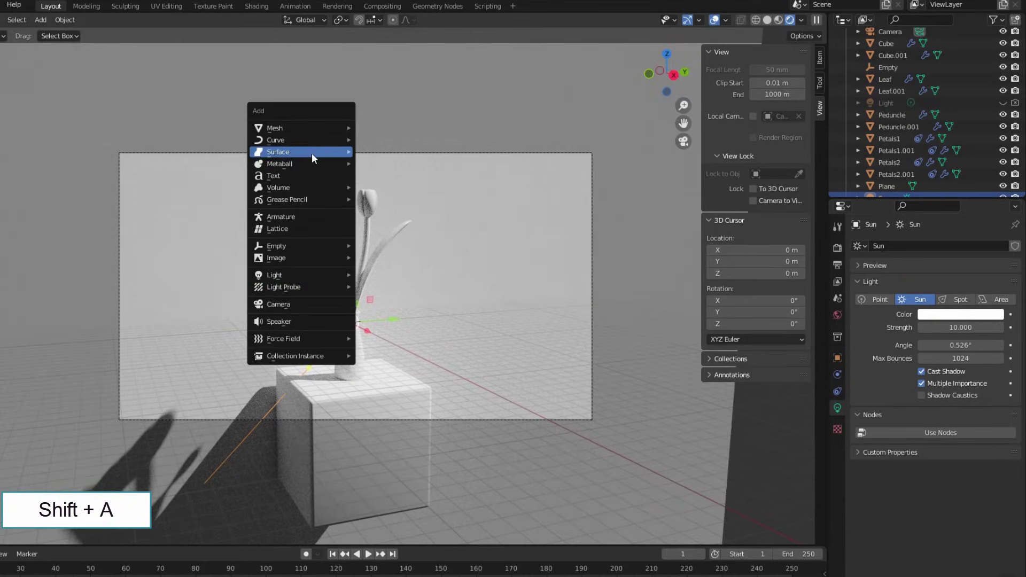
click(385, 128)
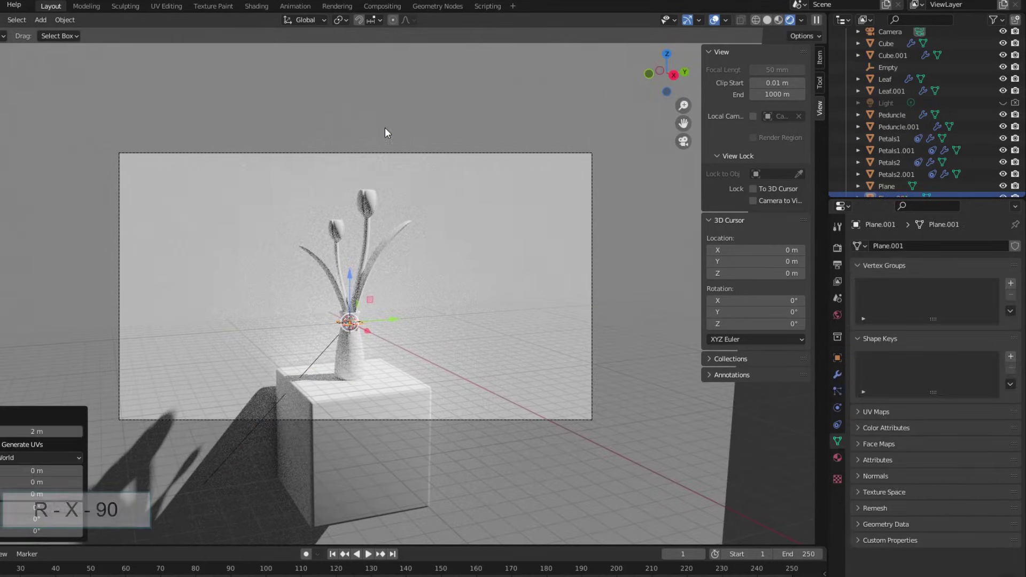
key(r)
key(x)
key(9)
key(0)
key(Return)
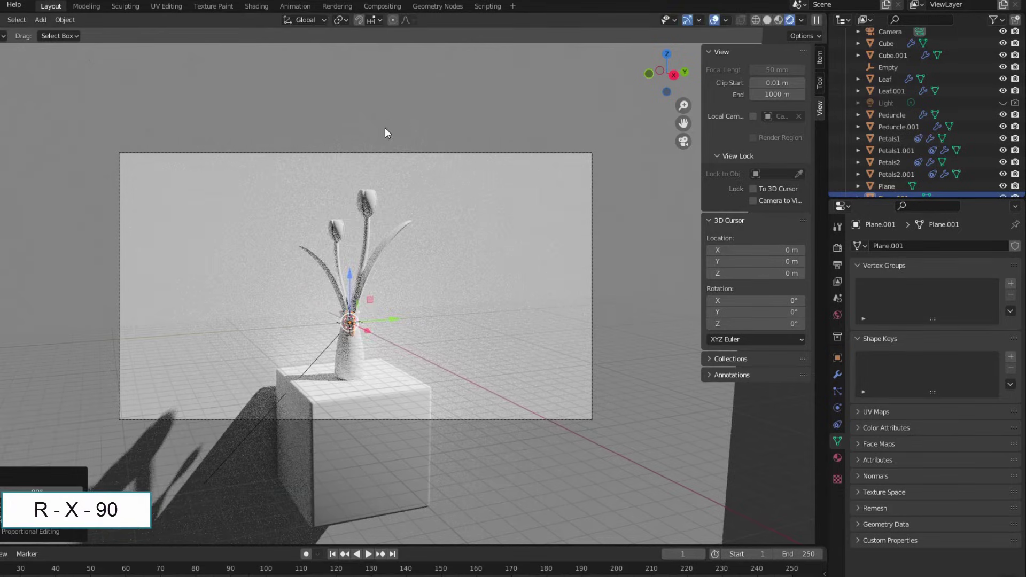
key(s)
key(5)
key(Return)
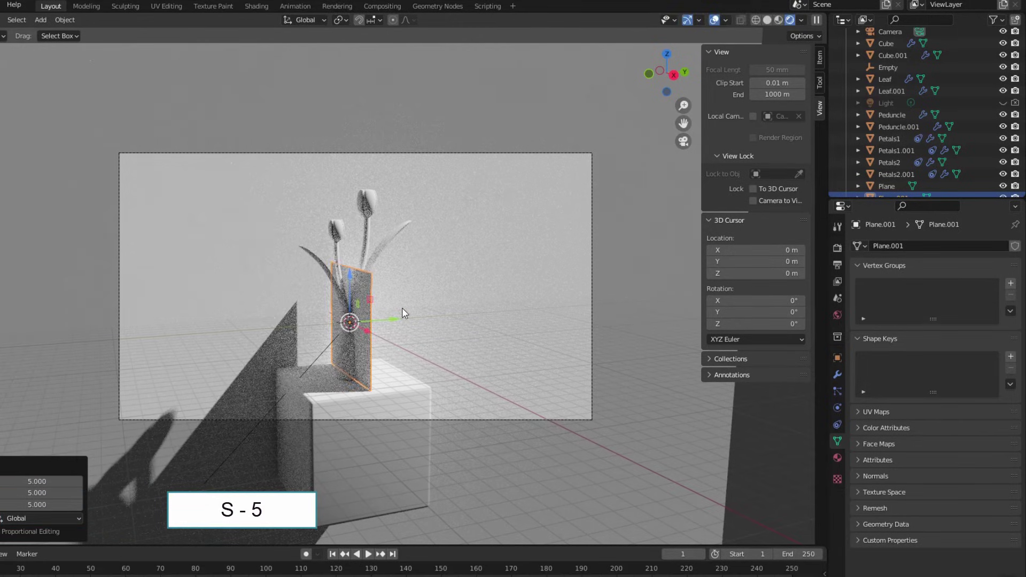
key(g)
key(y)
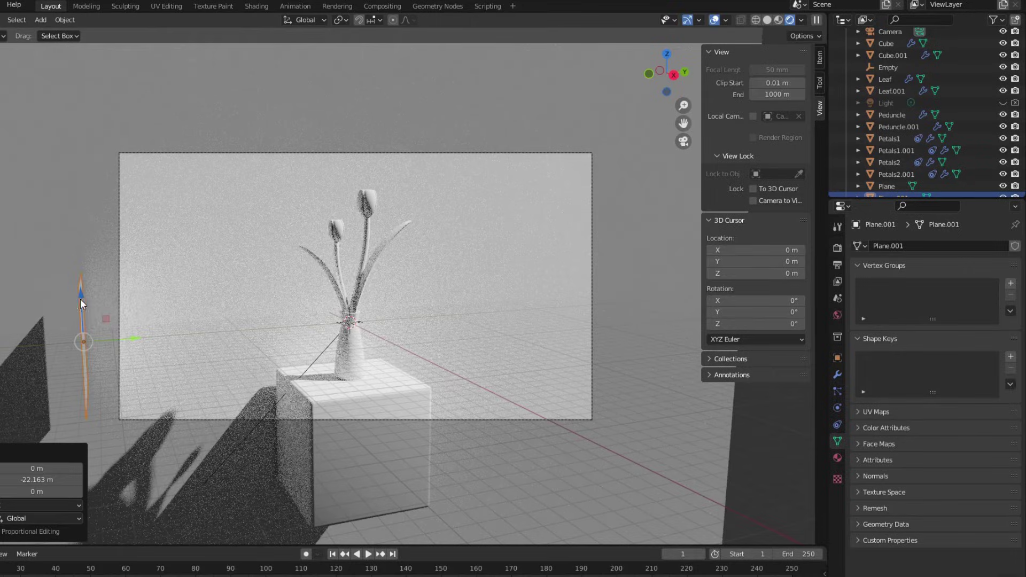
key(z)
click(83, 235)
- Give the plane a new Emission material with strength 1.5
click(837, 456)
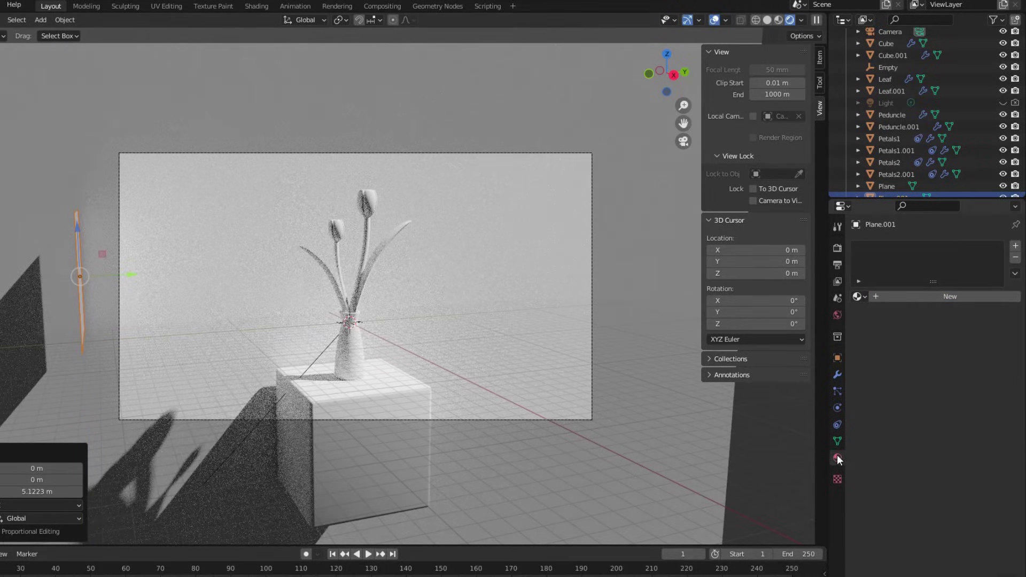
click(896, 291)
click(933, 348)
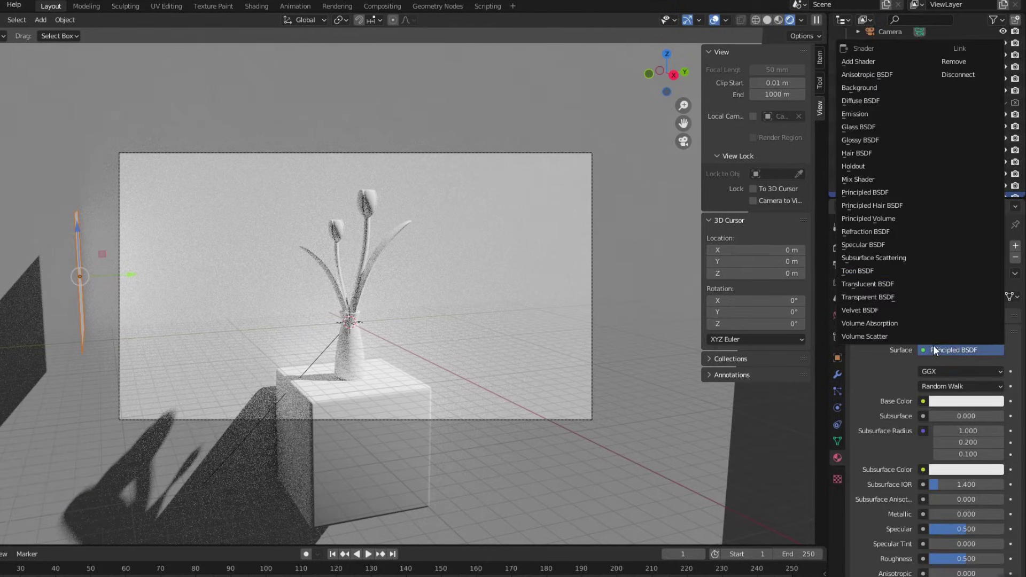
click(864, 115)
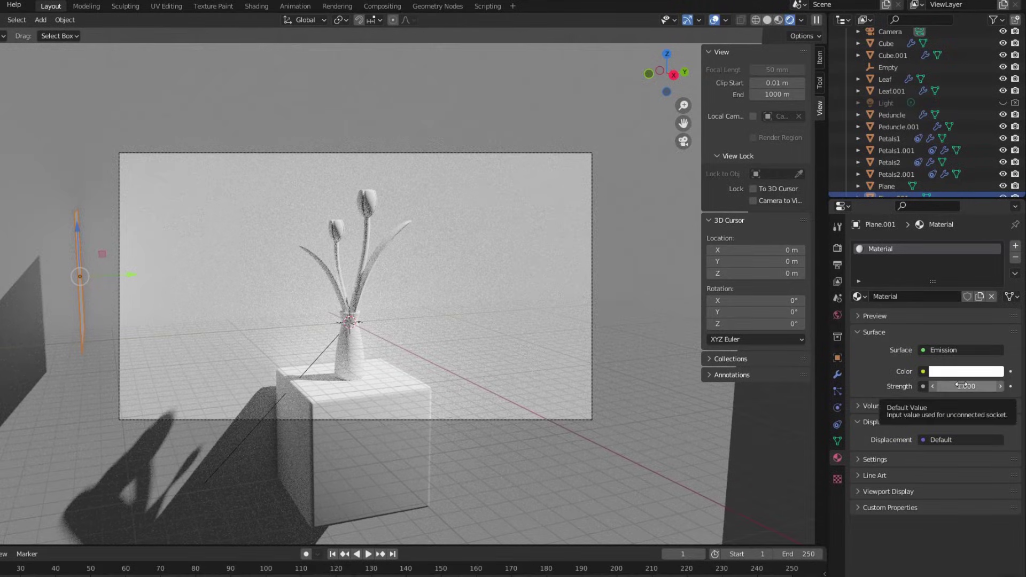
click(961, 385)
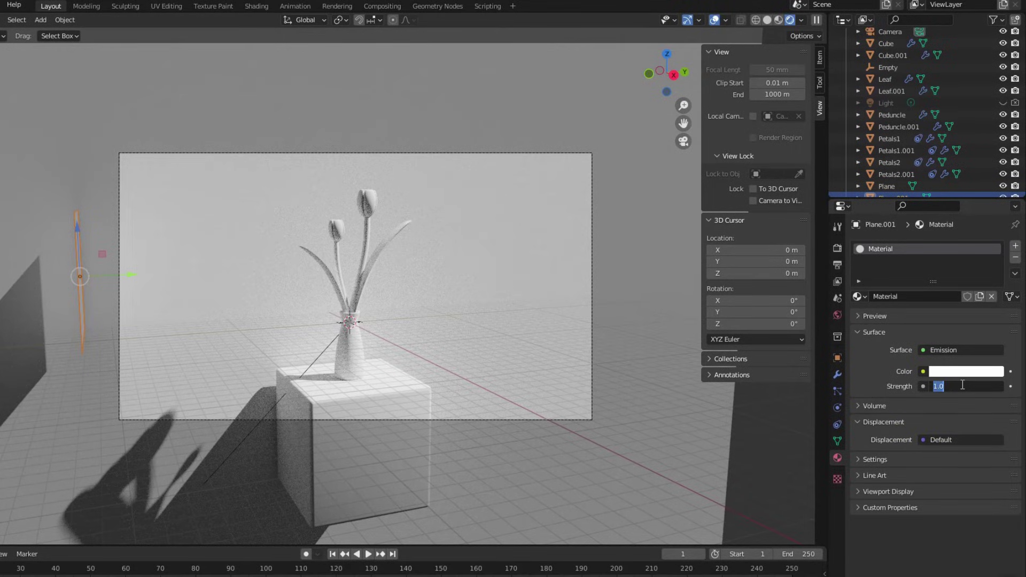
text(1.5)
key(Return)
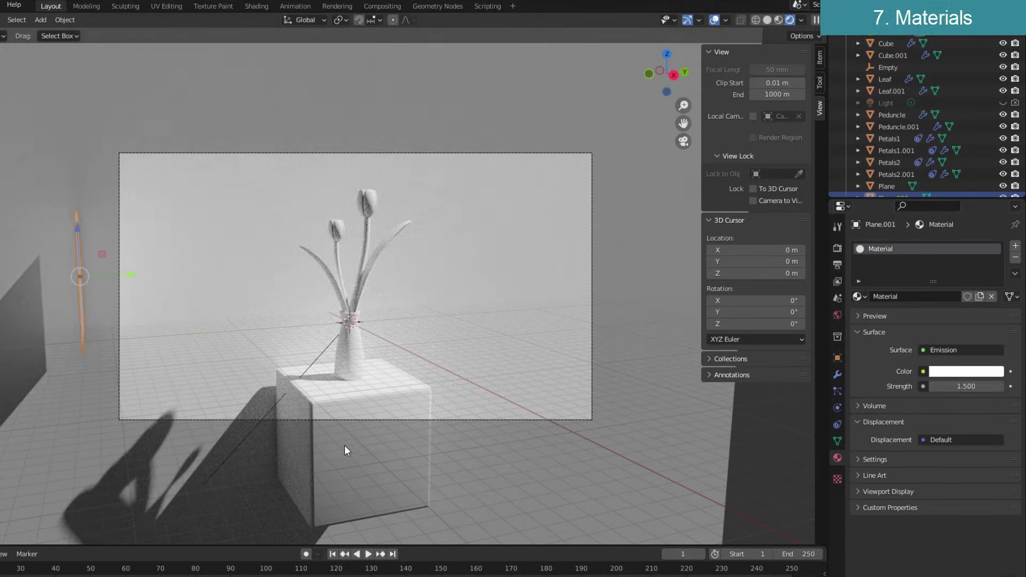
- Give the pedestal cube a new material with a dark blue Base Color
click(338, 440)
click(884, 297)
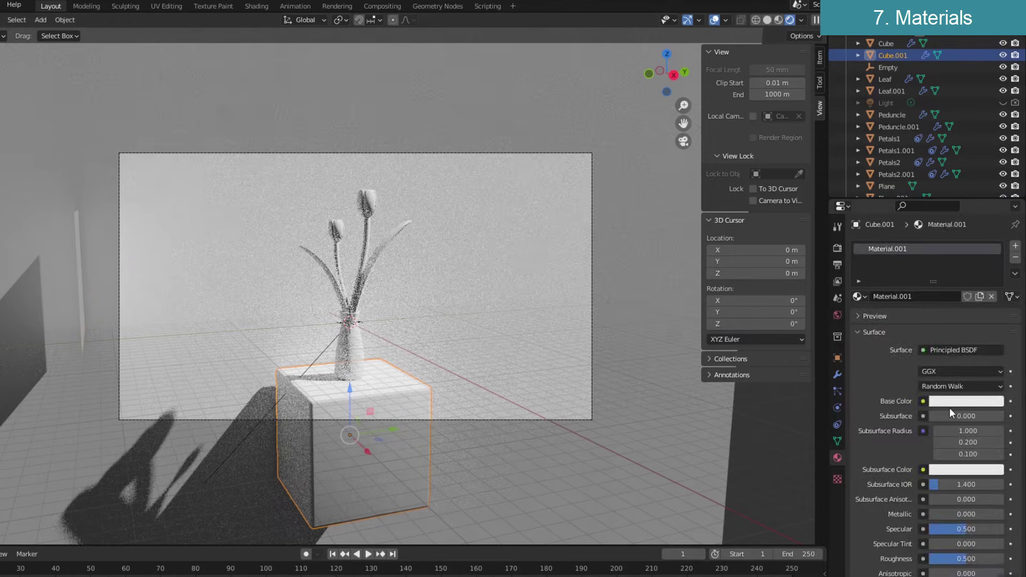
click(955, 401)
drag(945, 276, 950, 264)
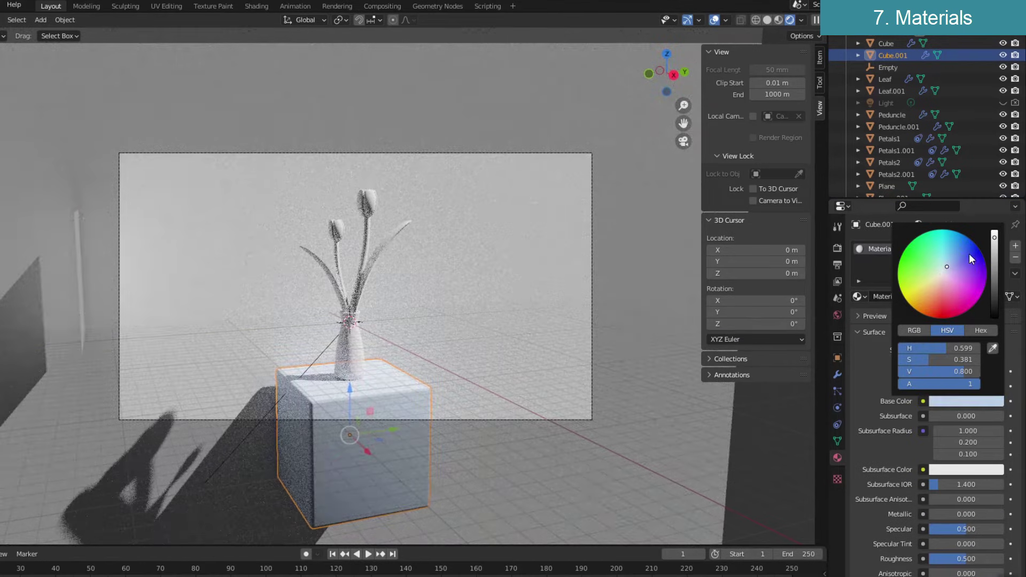
scroll(950, 264, down, 5)
click(948, 263)
click(993, 283)
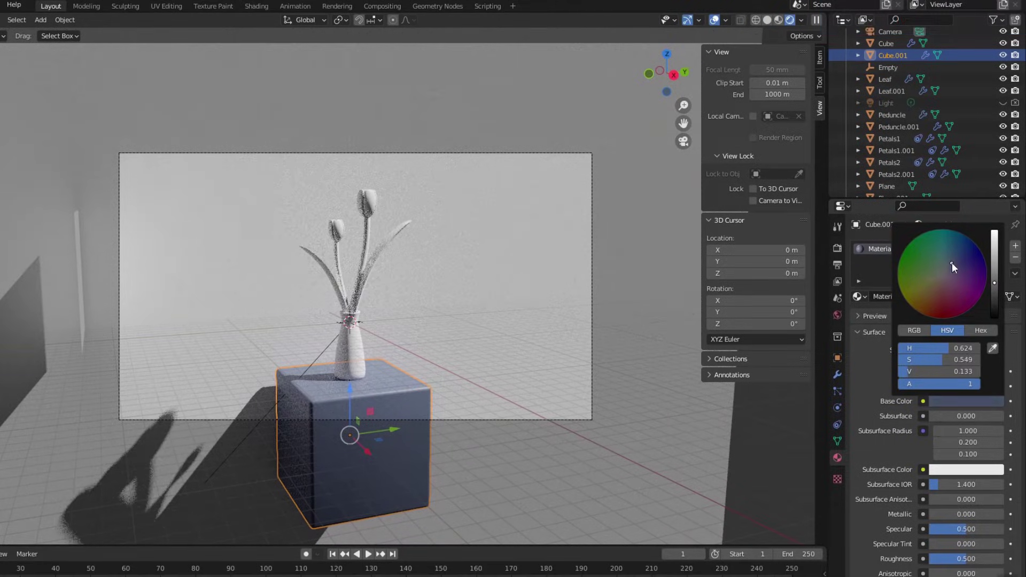
- Give the backdrop plane a new material with a pale pink Base Color
click(446, 331)
click(913, 298)
click(965, 401)
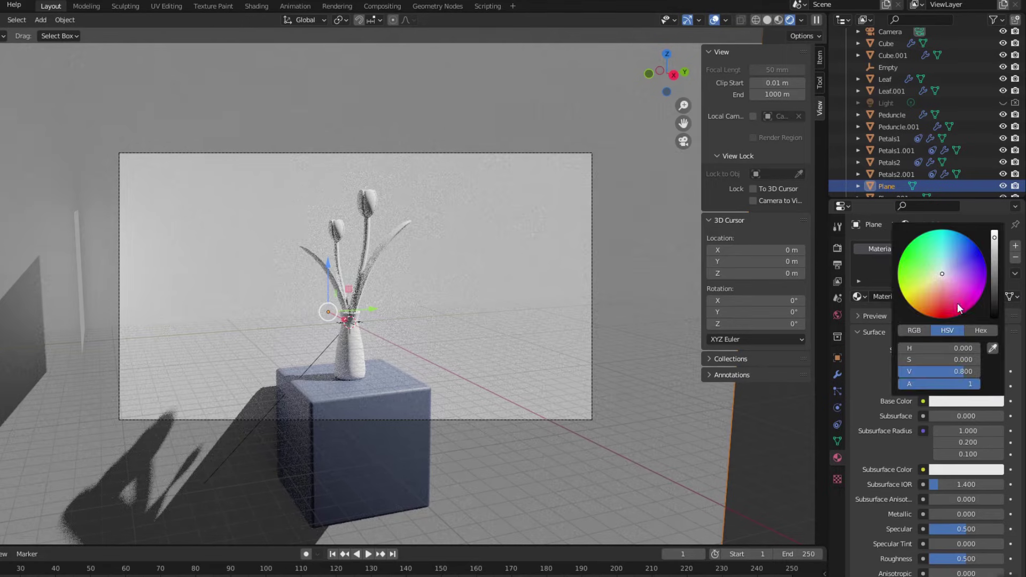
click(941, 279)
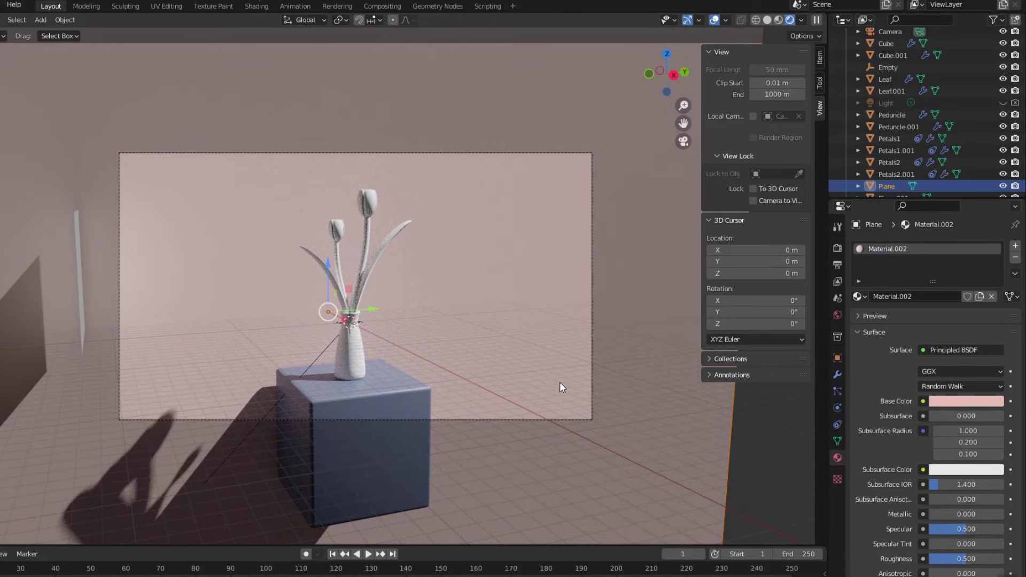
- Give both leaves and stems a shared new material named Leaf
click(371, 265)
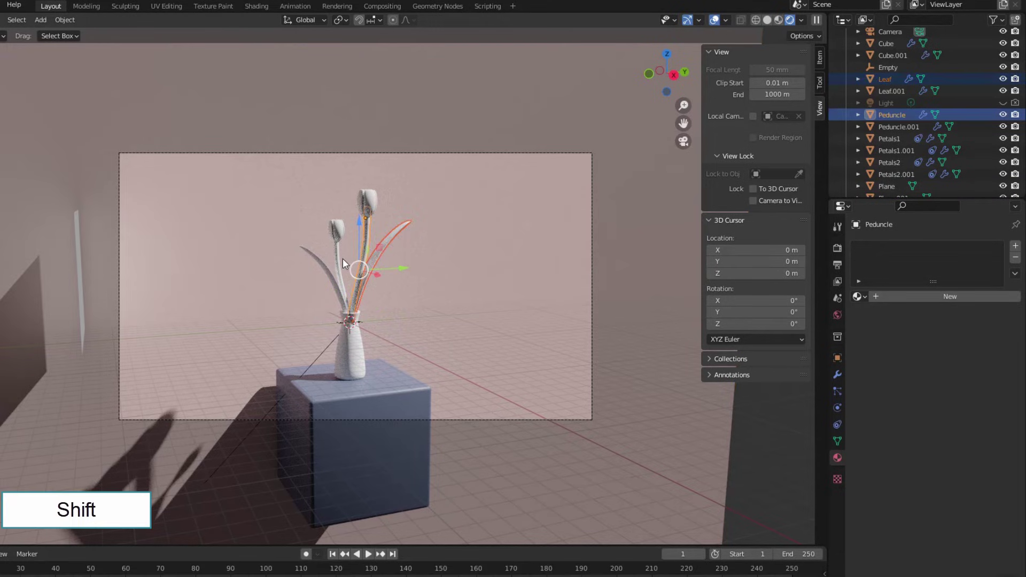
shift+click(342, 258)
shift+click(329, 274)
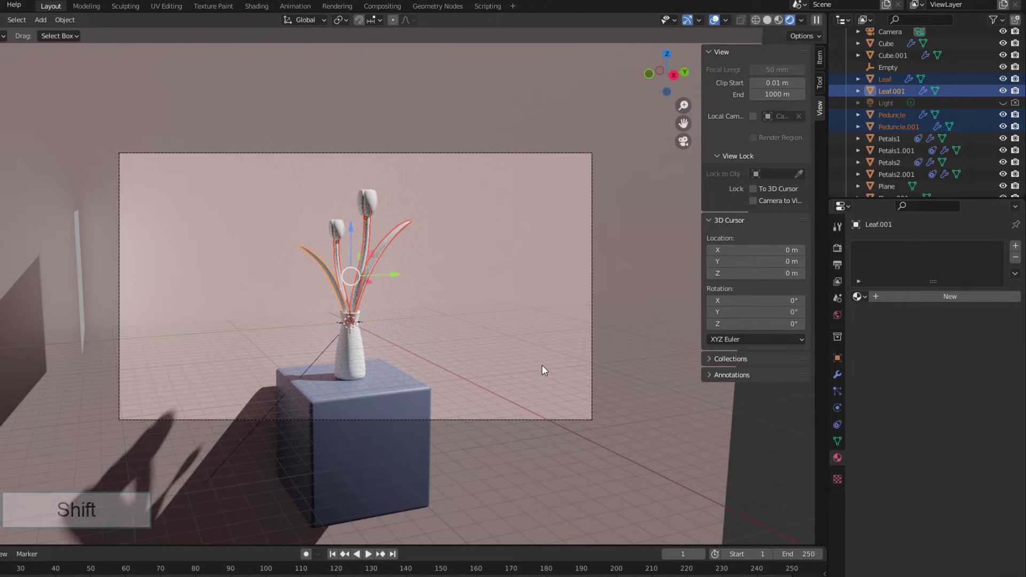
click(893, 297)
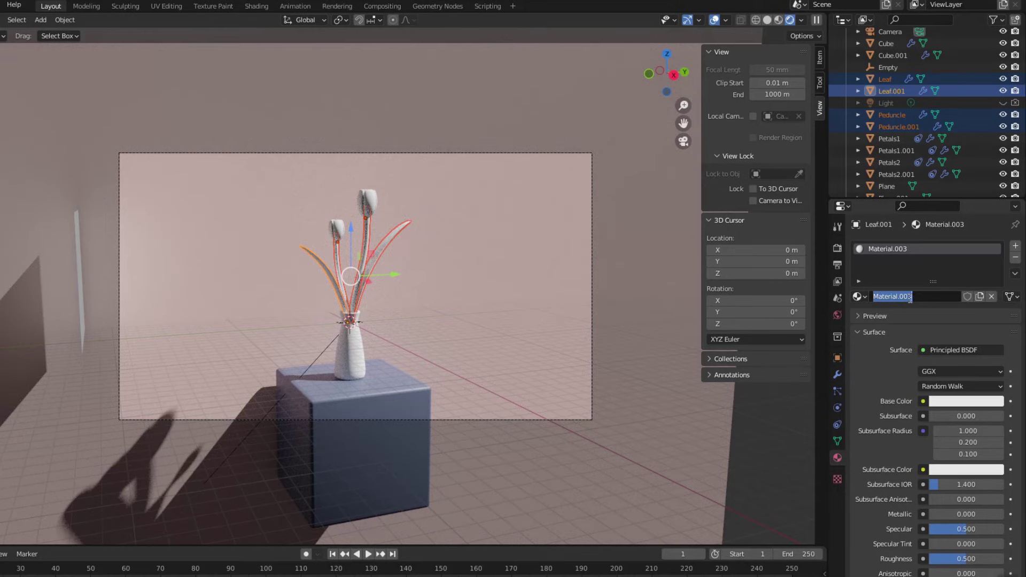
text(Leaf)
key(Return)
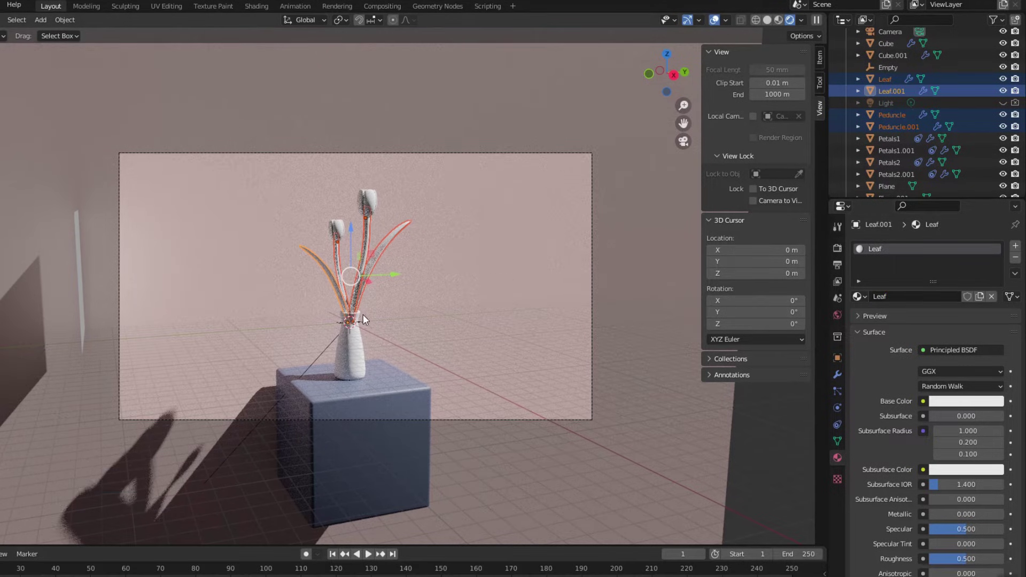
key(ctrl+l)
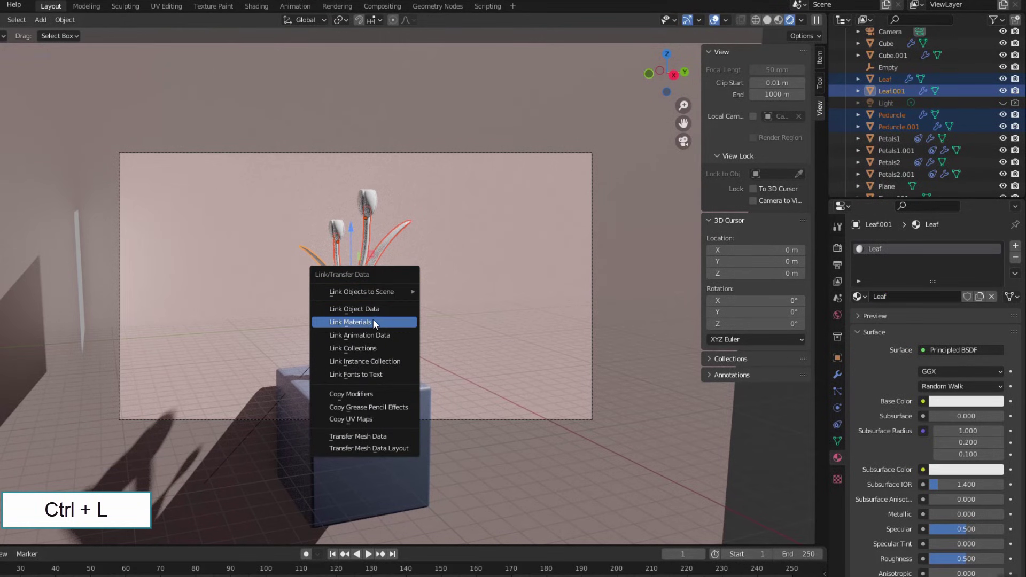
click(373, 321)
- Give all petal objects a shared new material named Flower
scroll(888, 142, down, 1)
click(891, 116)
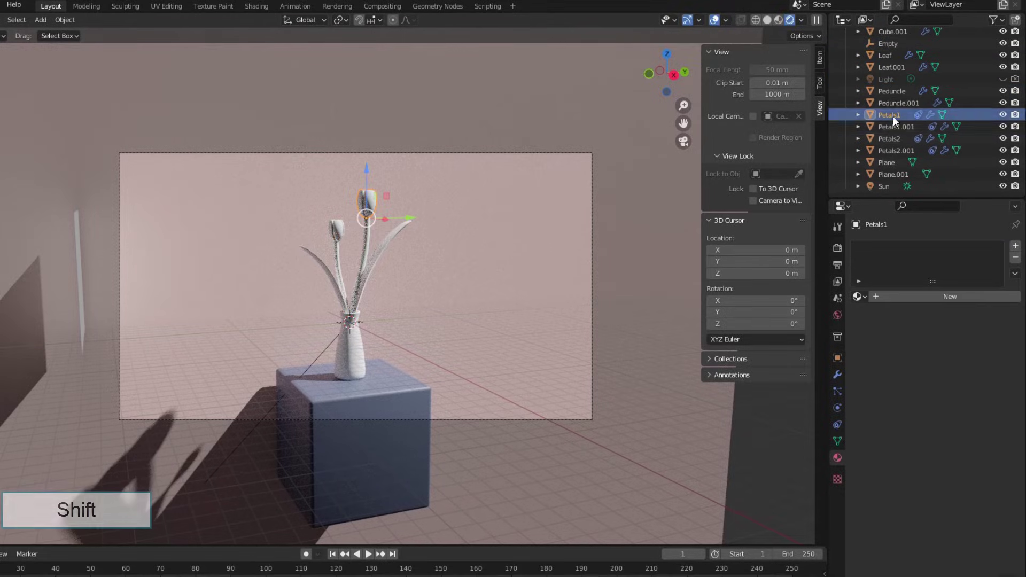
shift+click(892, 138)
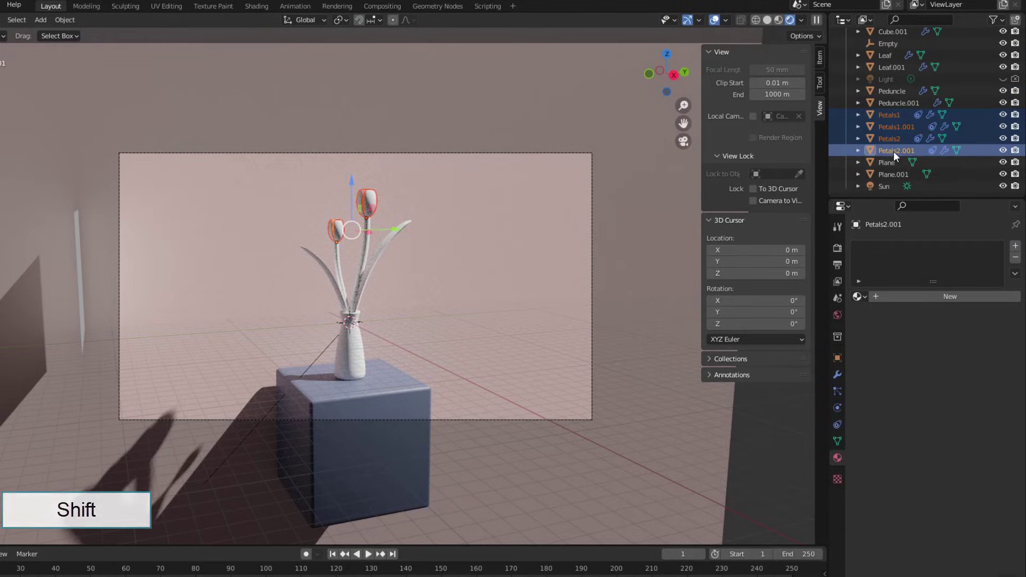
click(895, 295)
text(Flower)
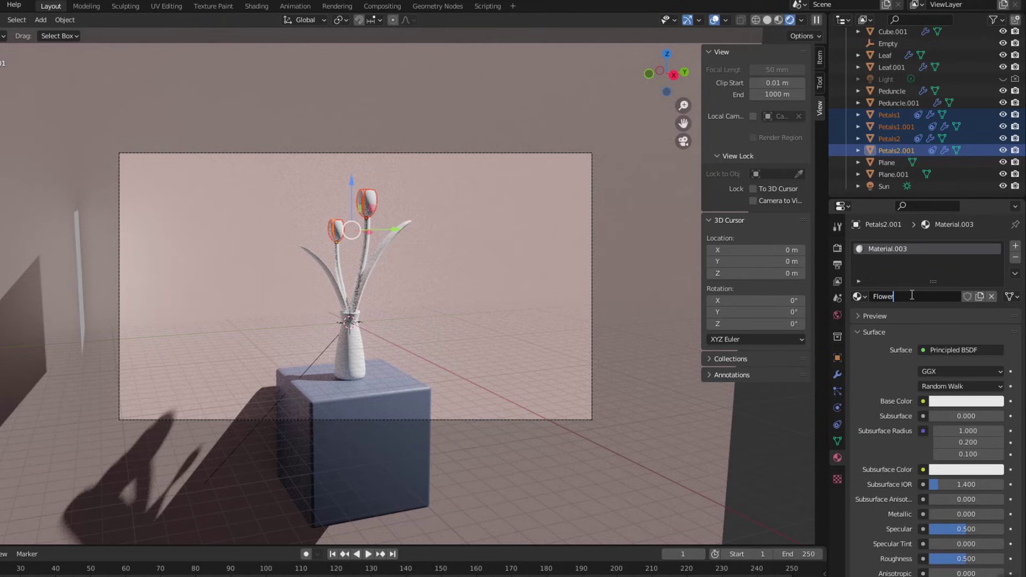
key(Return)
key(ctrl+l)
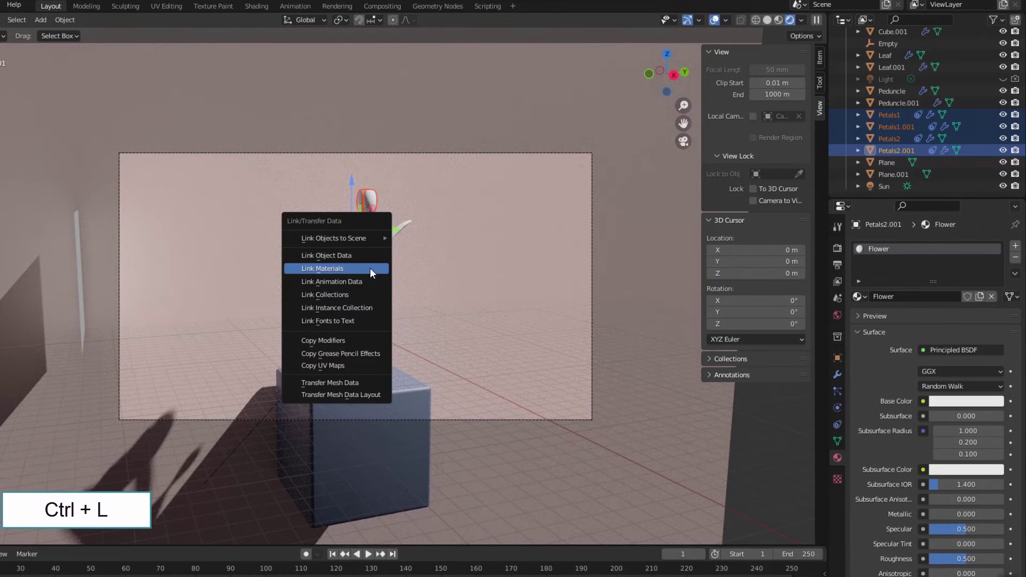
click(364, 267)
- Set the Leaf material's Base Color to a medium green on the stem
click(368, 266)
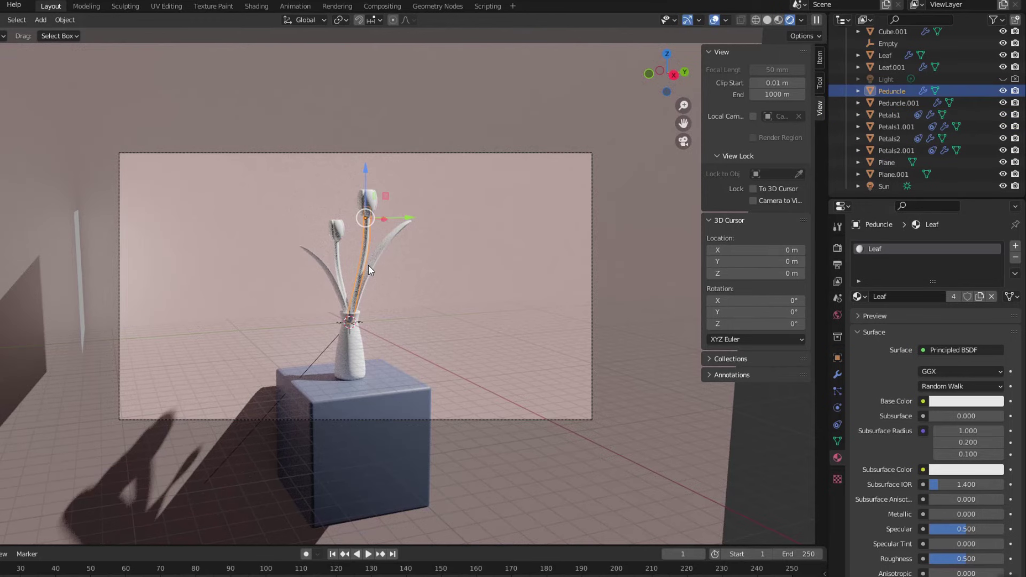
click(951, 401)
click(929, 272)
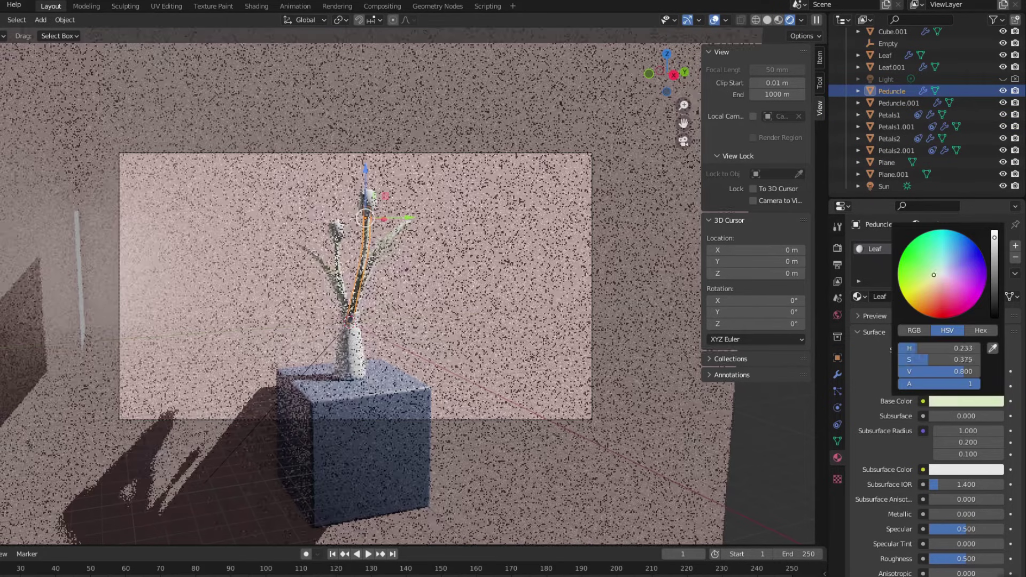
drag(929, 272, 925, 271)
drag(994, 236, 998, 259)
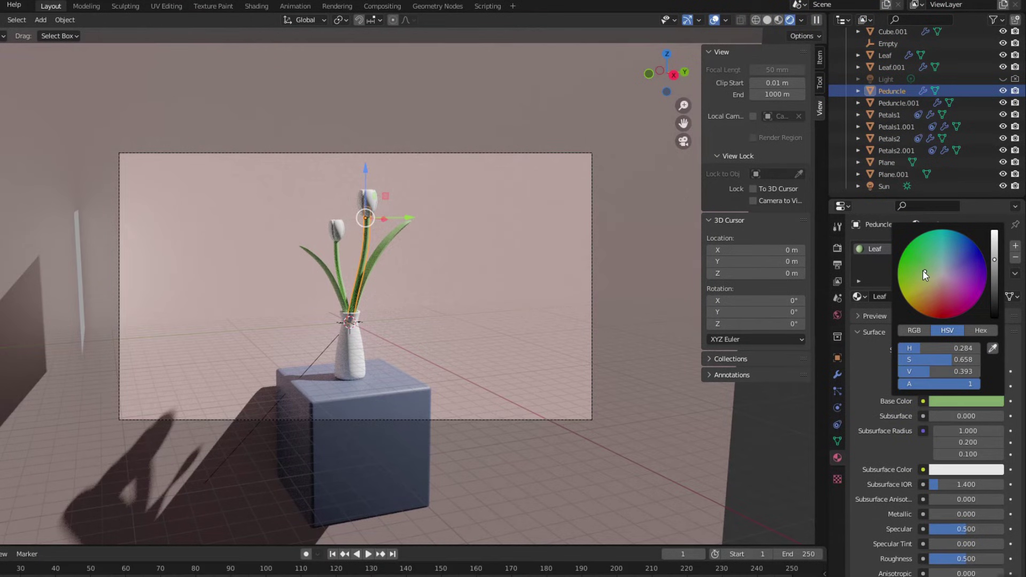
drag(922, 270, 927, 273)
click(370, 199)
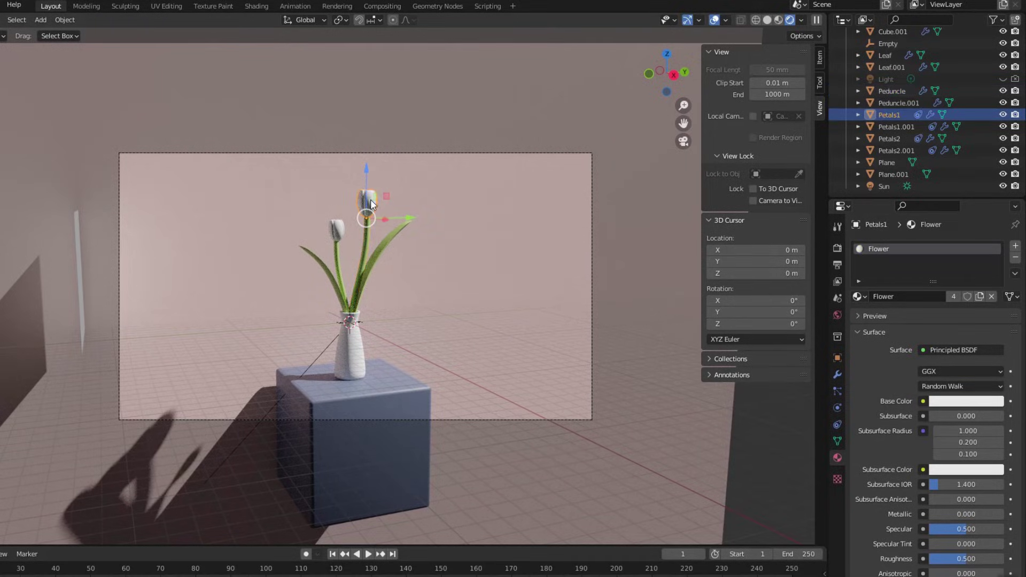
- Show the Flower node tree in Shading, under a rendered camera view with an enlarged node editor
click(261, 7)
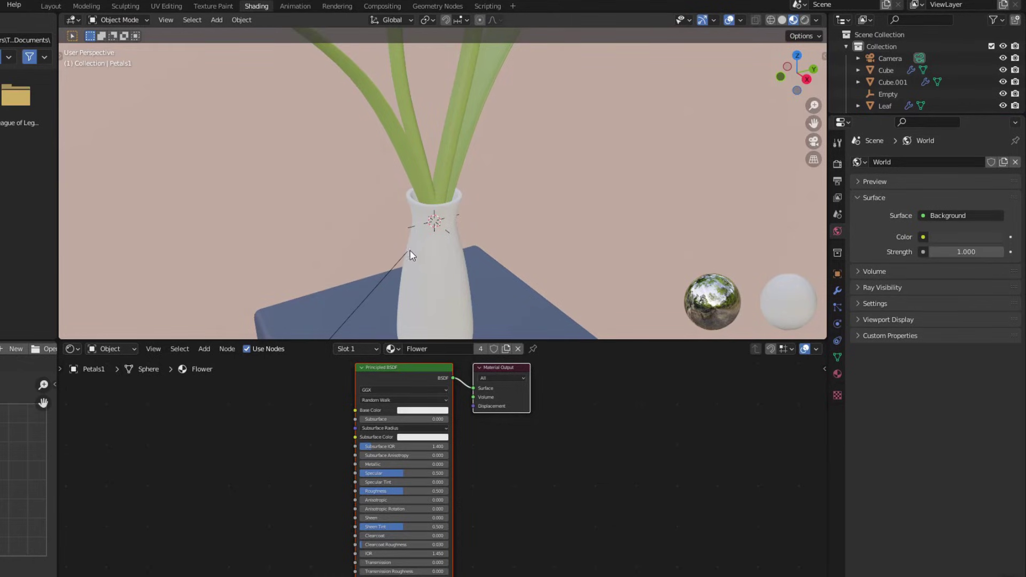
scroll(411, 247, down, 5)
click(812, 142)
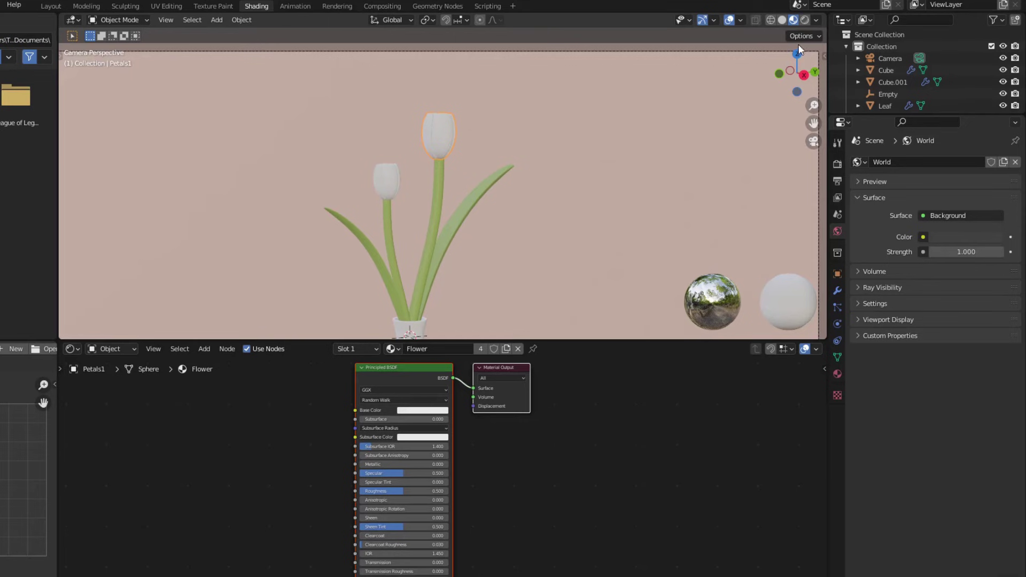
click(805, 20)
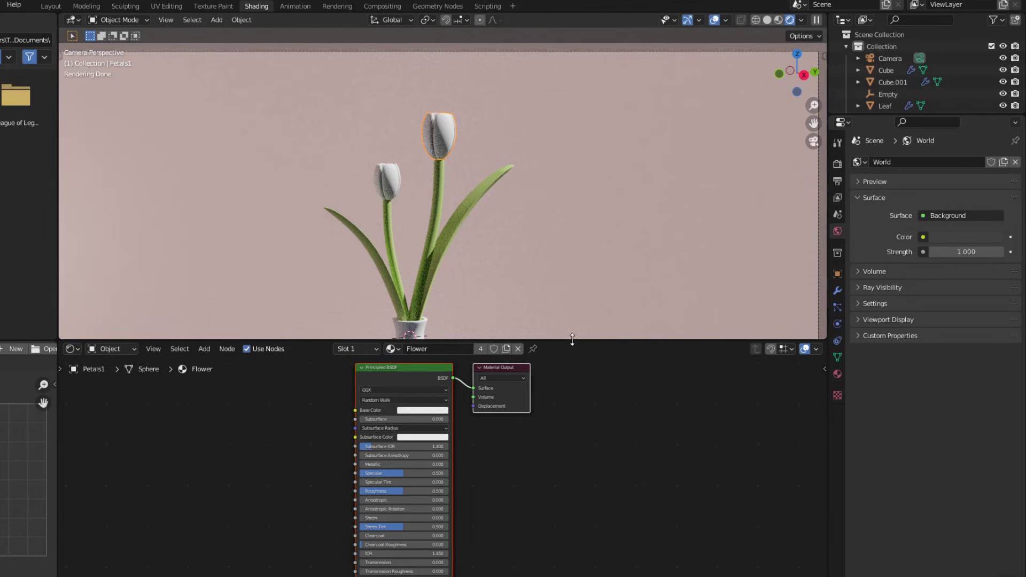
drag(572, 339, 572, 262)
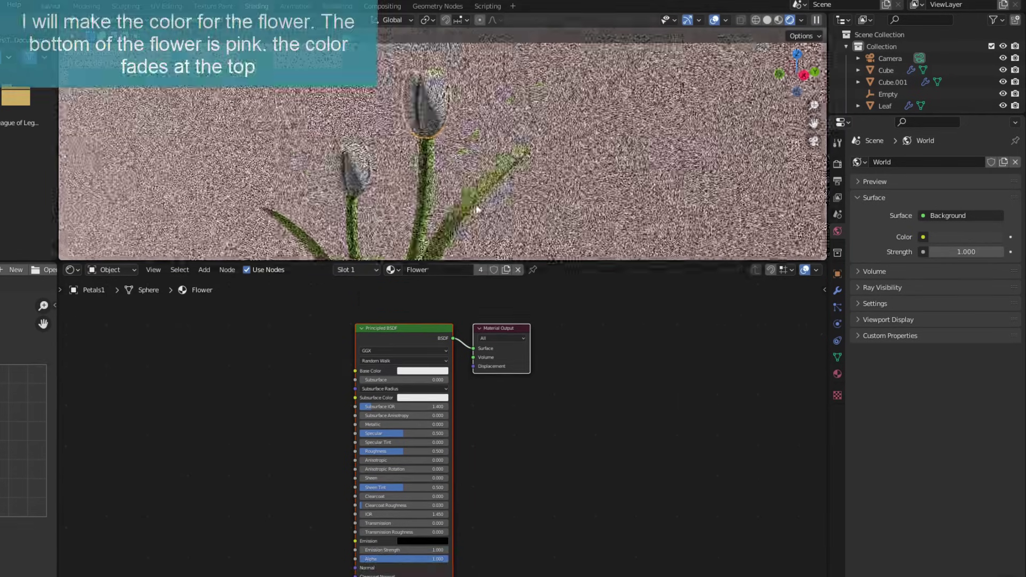
drag(431, 329, 717, 318)
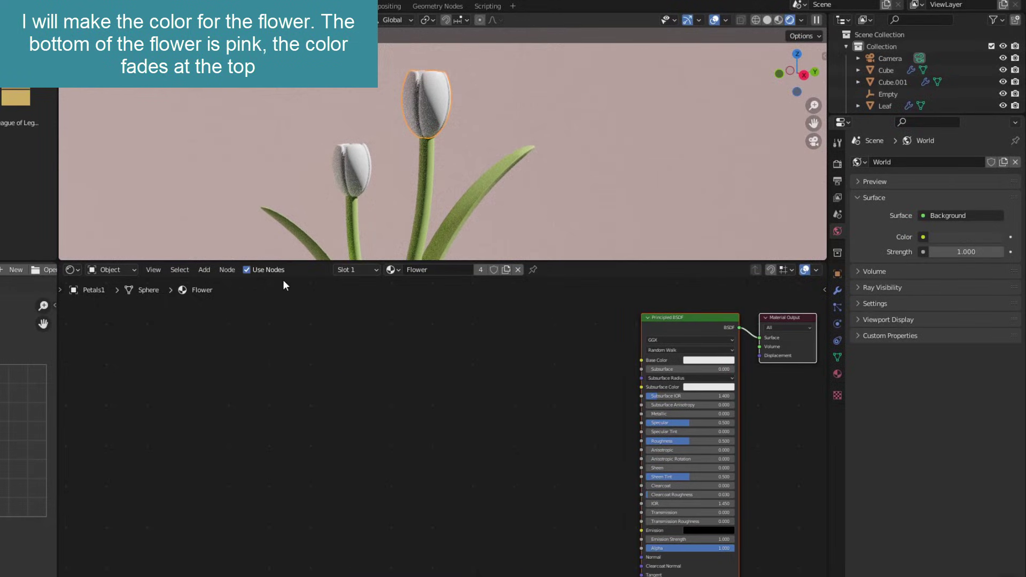
- Feed a Gradient Texture with Texture Coordinate and Mapping nodes into the Flower base colour
click(214, 284)
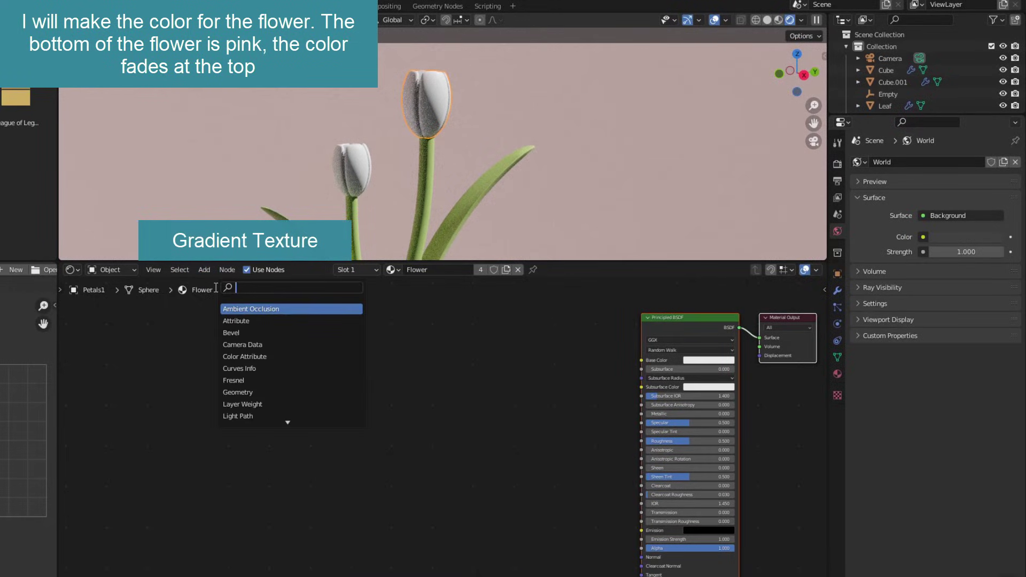
text(Gra)
key(Return)
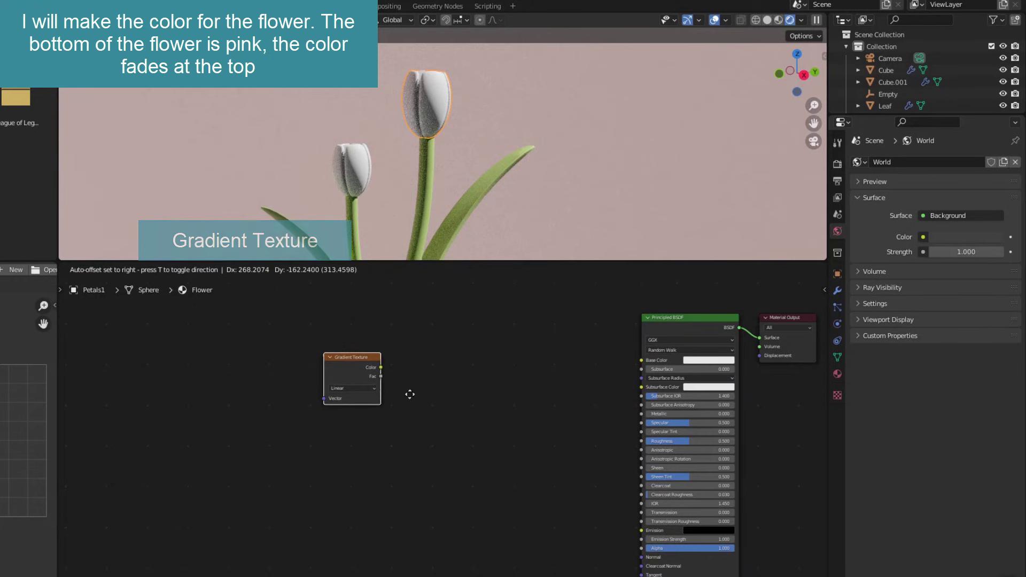
click(445, 390)
key(ctrl+t)
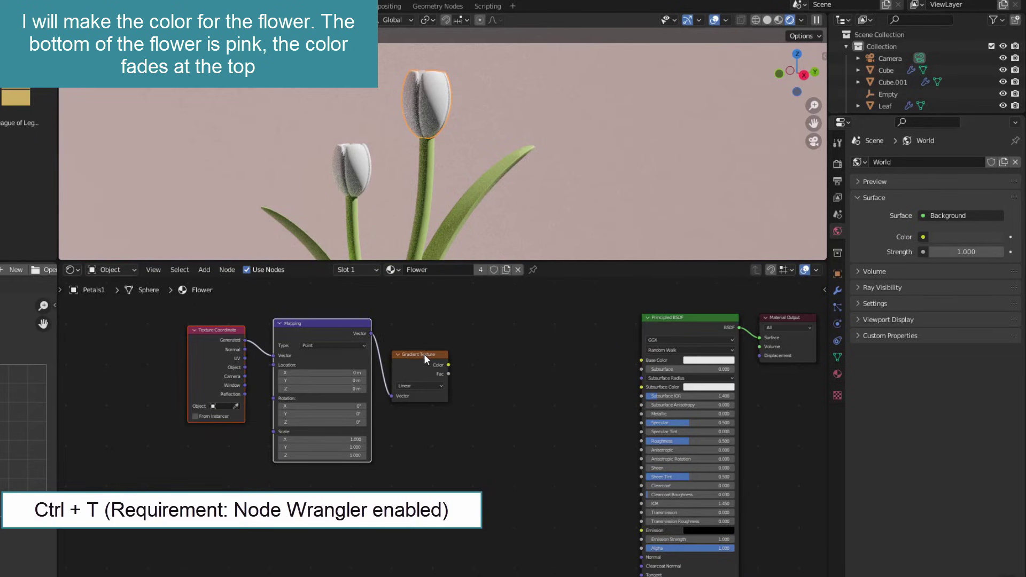
drag(448, 365, 641, 360)
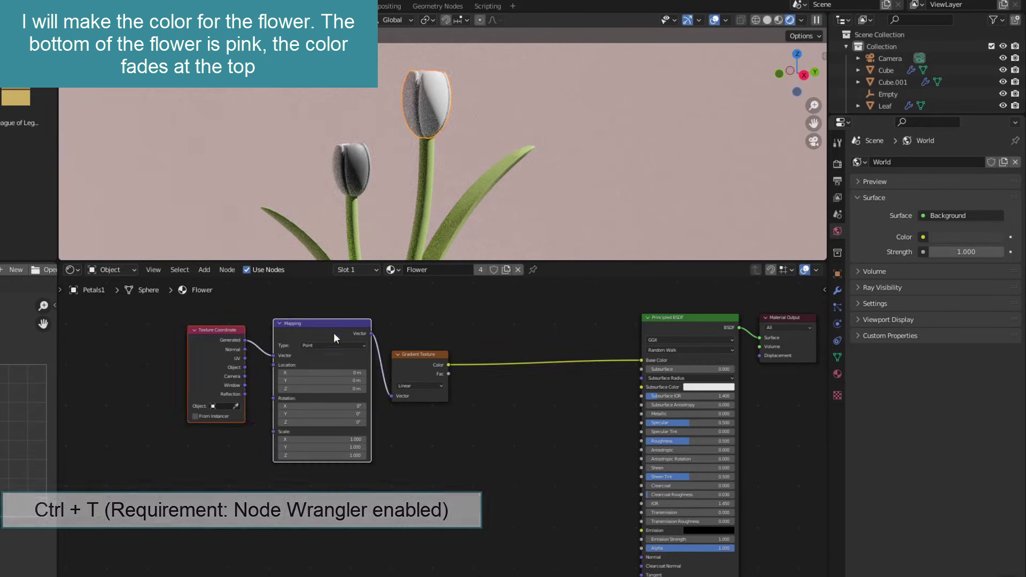
drag(333, 323, 199, 332)
- Drive the gradient with Separate XYZ's Z output and insert a ColorRamp before Base Color
click(204, 269)
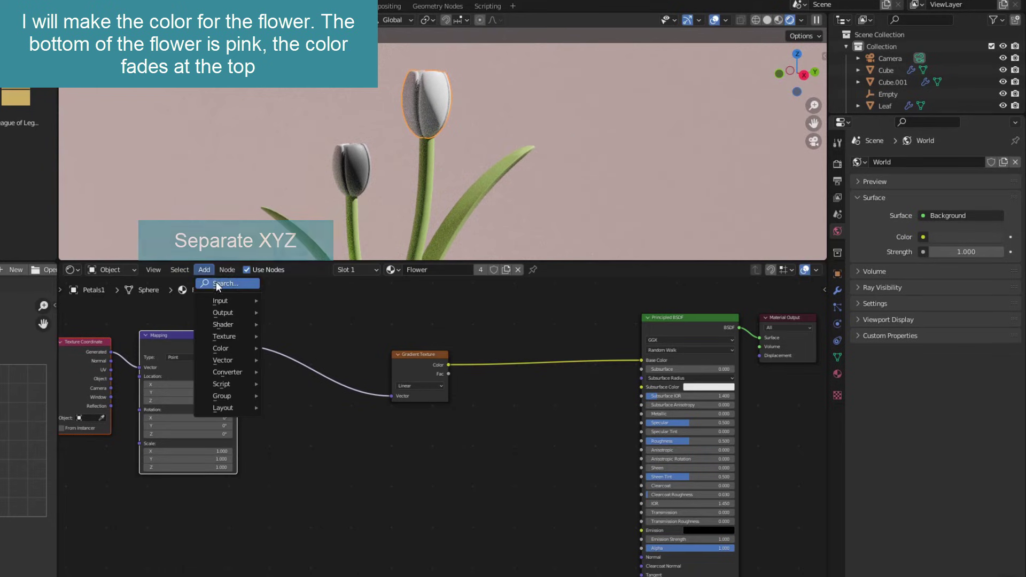
text(sepa)
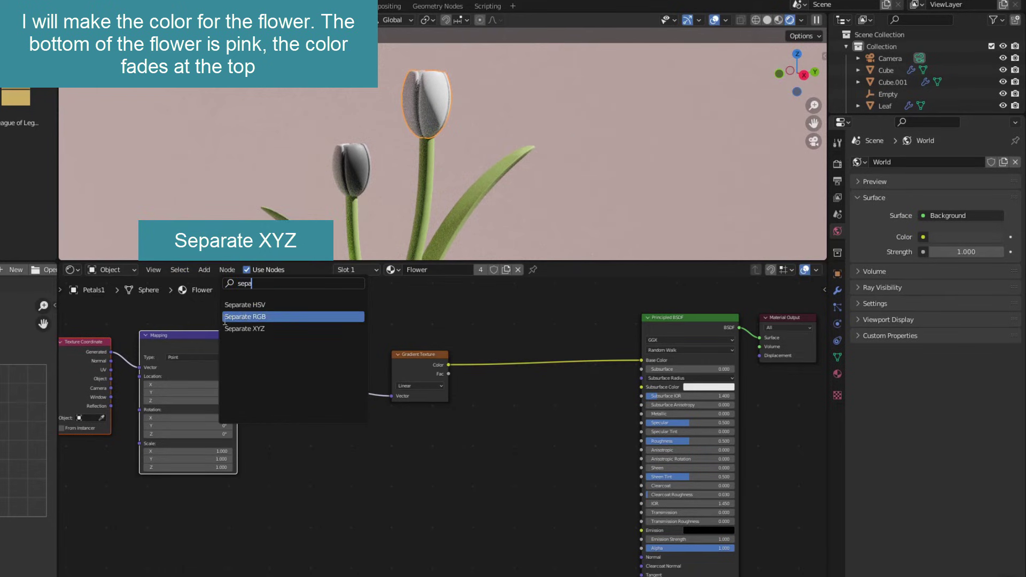
click(243, 329)
click(340, 398)
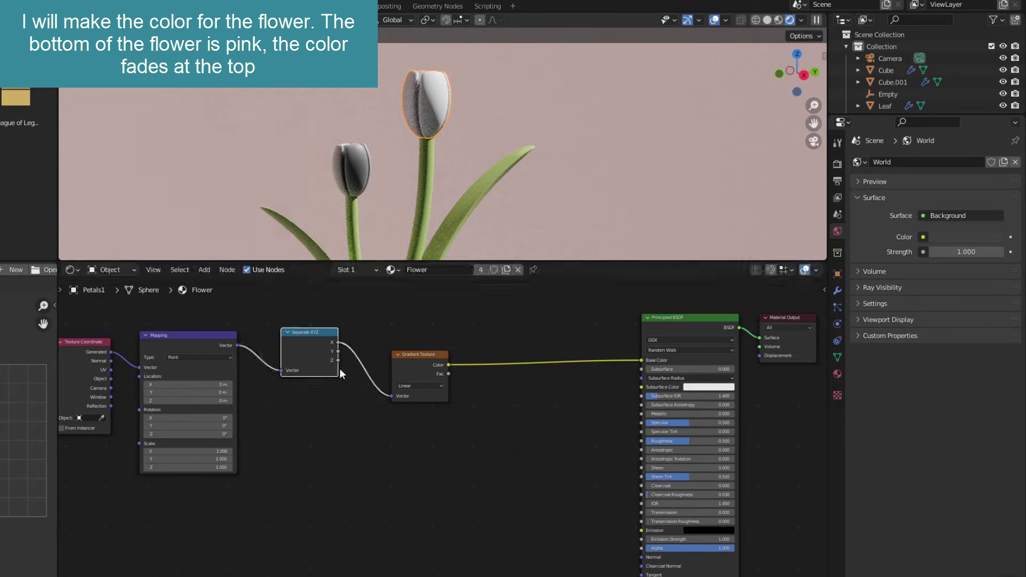
drag(337, 360, 392, 397)
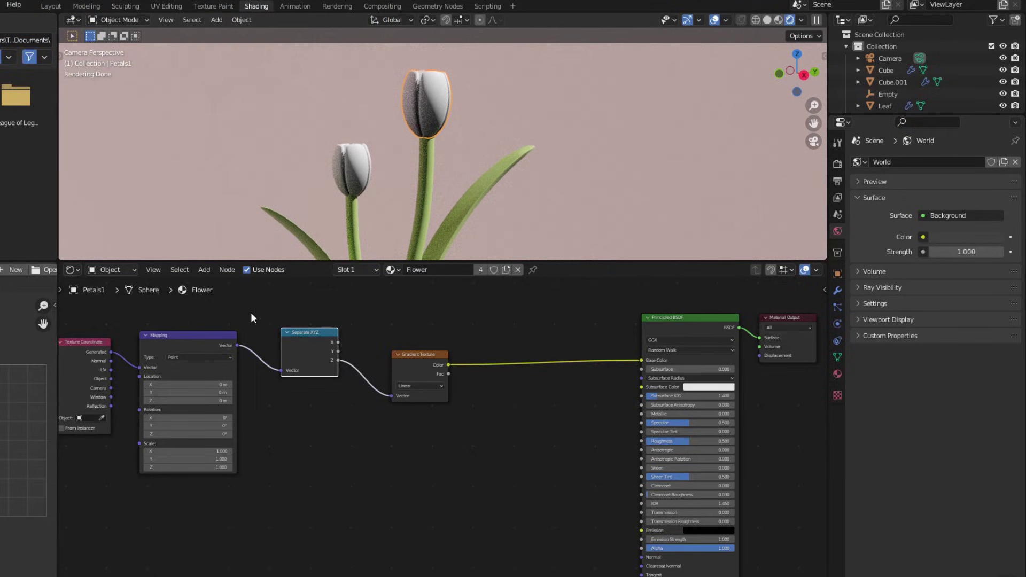
click(204, 270)
text(co)
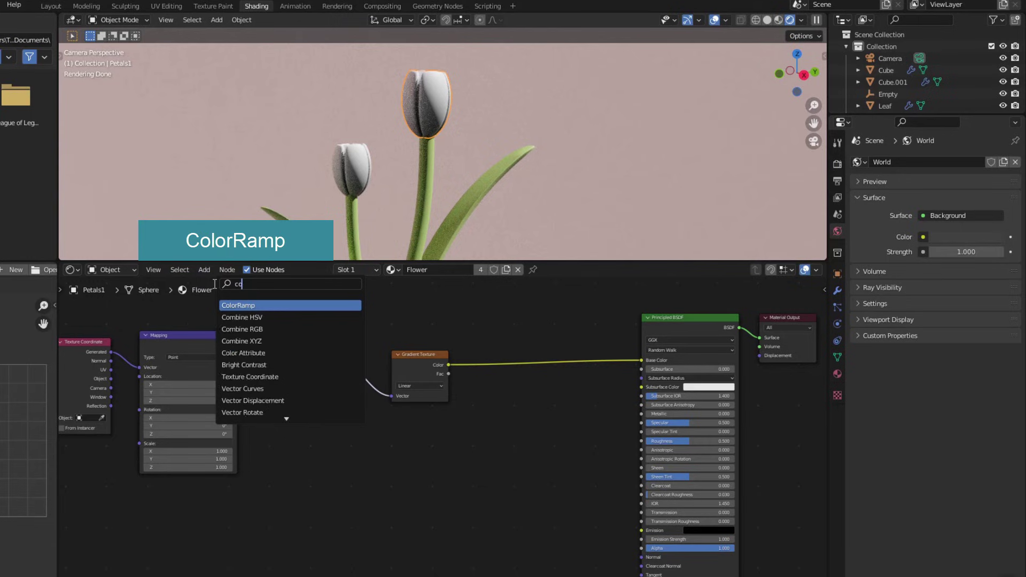
text(lor)
key(Return)
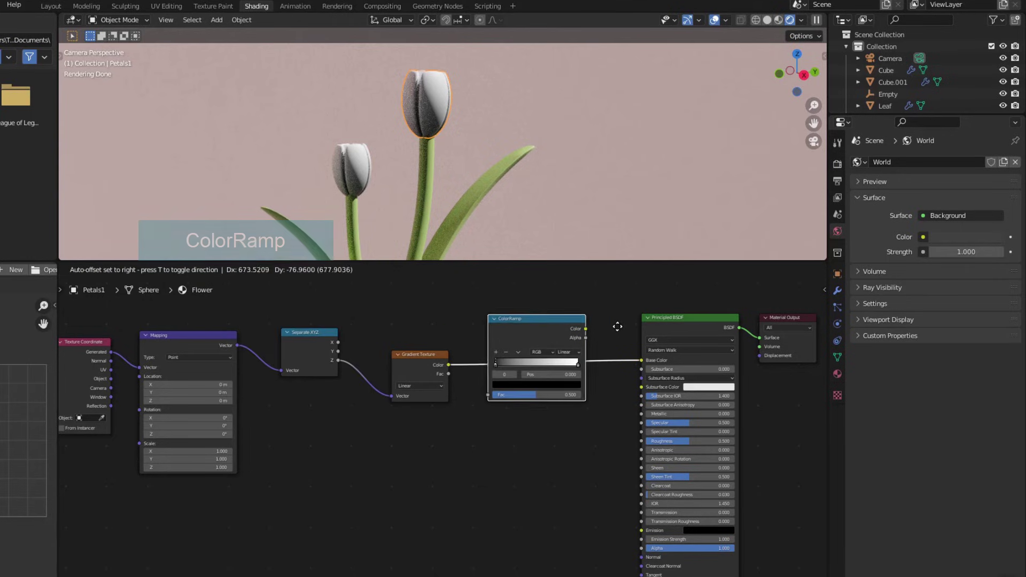
click(616, 329)
- Make the Flower ColorRamp run from a deep pink stop to a pale pink stop
click(537, 381)
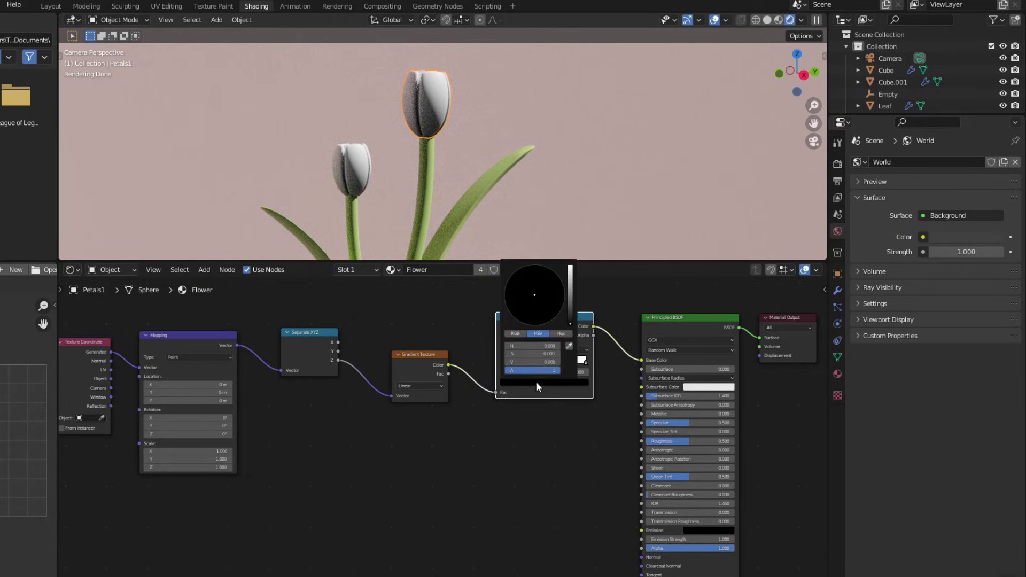
click(540, 296)
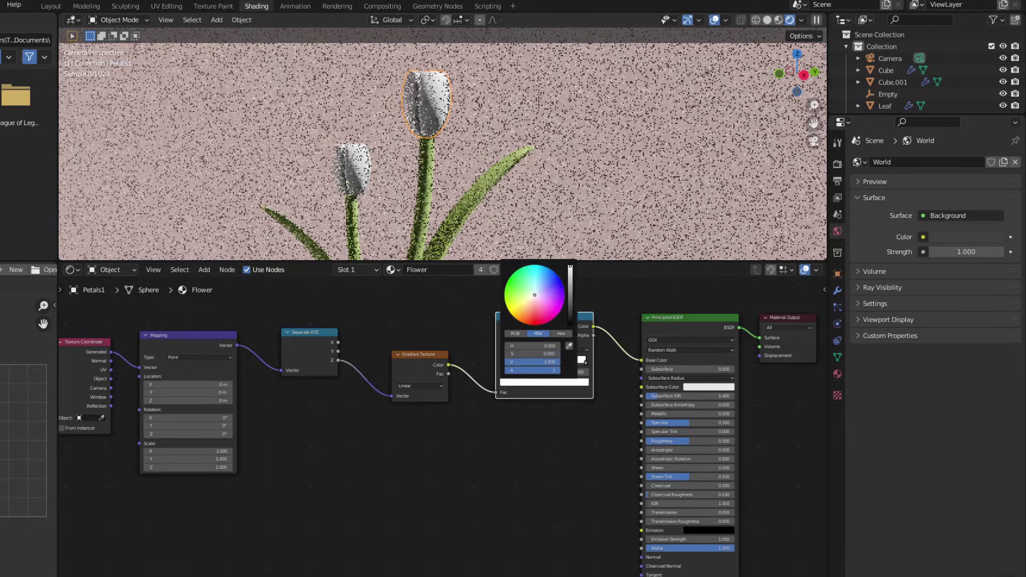
click(538, 298)
drag(538, 298, 541, 316)
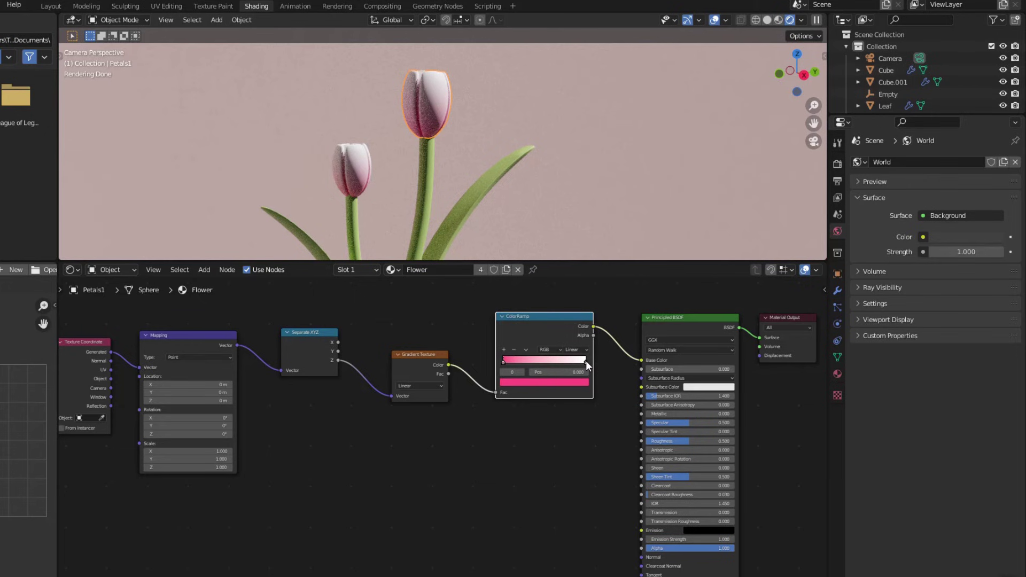
click(585, 361)
click(562, 381)
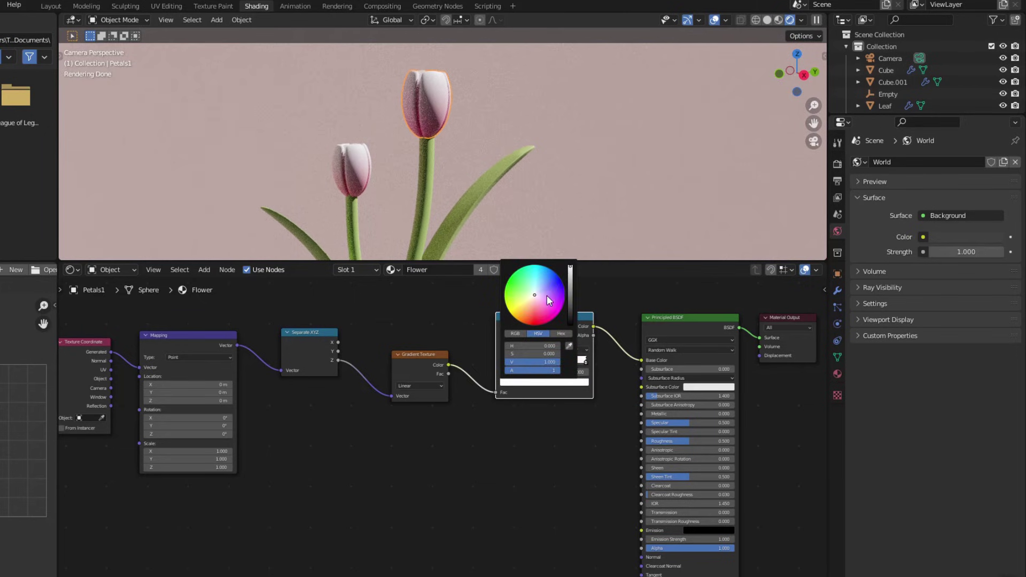
drag(536, 296, 536, 301)
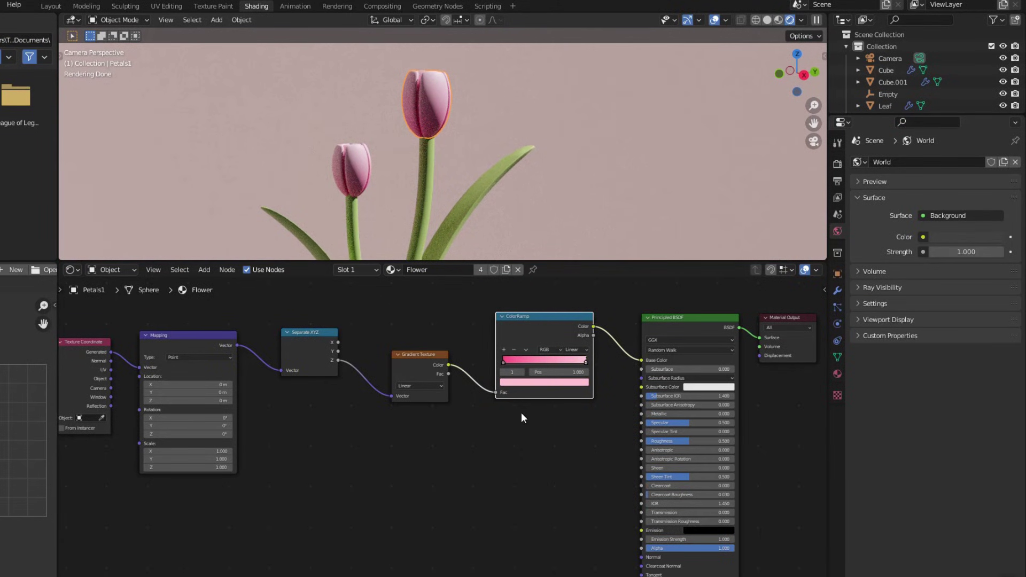
scroll(430, 171, up, 2)
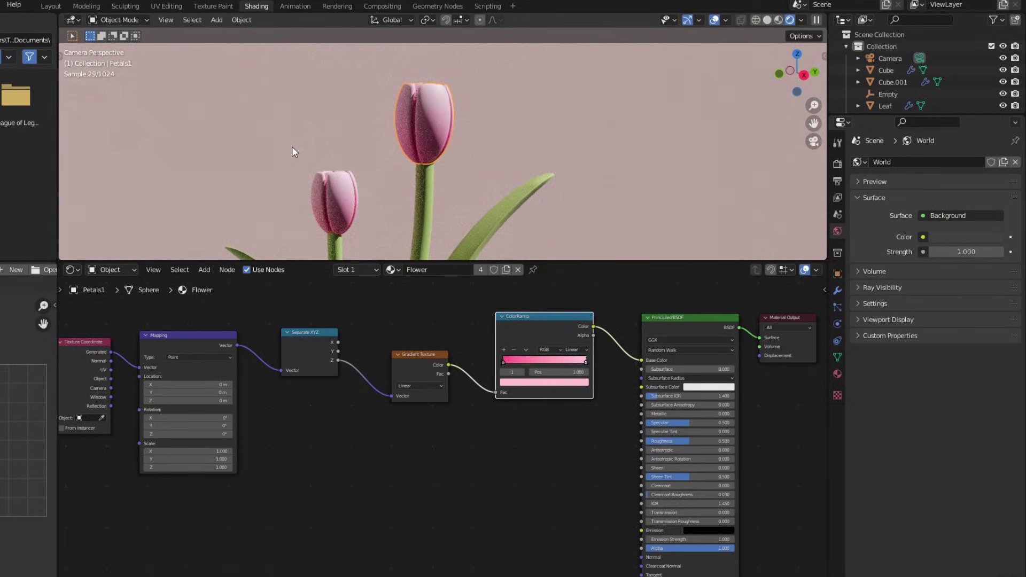
- View the whole scene rendered in Layout, zoomed in on the vase
click(50, 6)
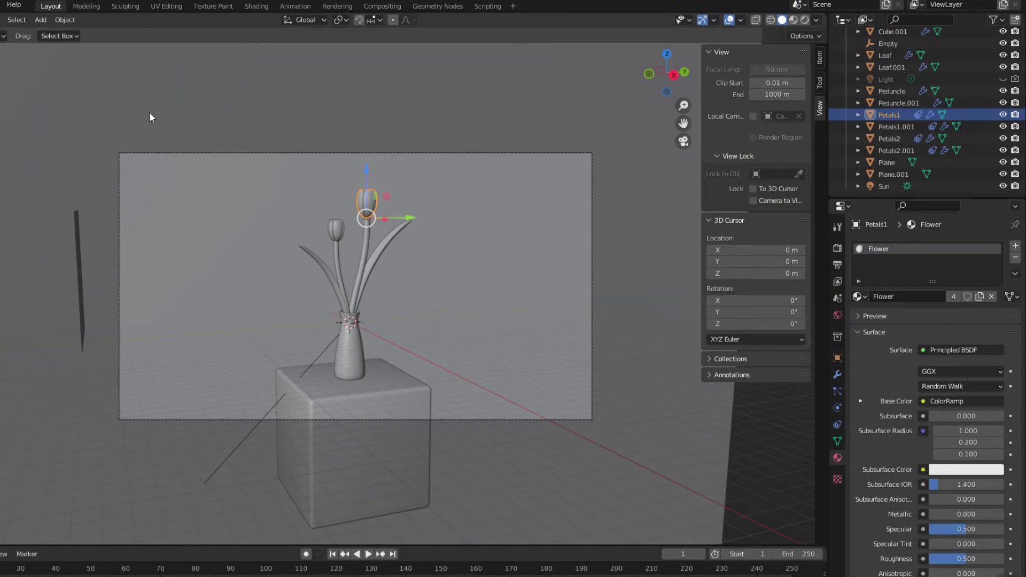
click(805, 19)
scroll(427, 331, up, 5)
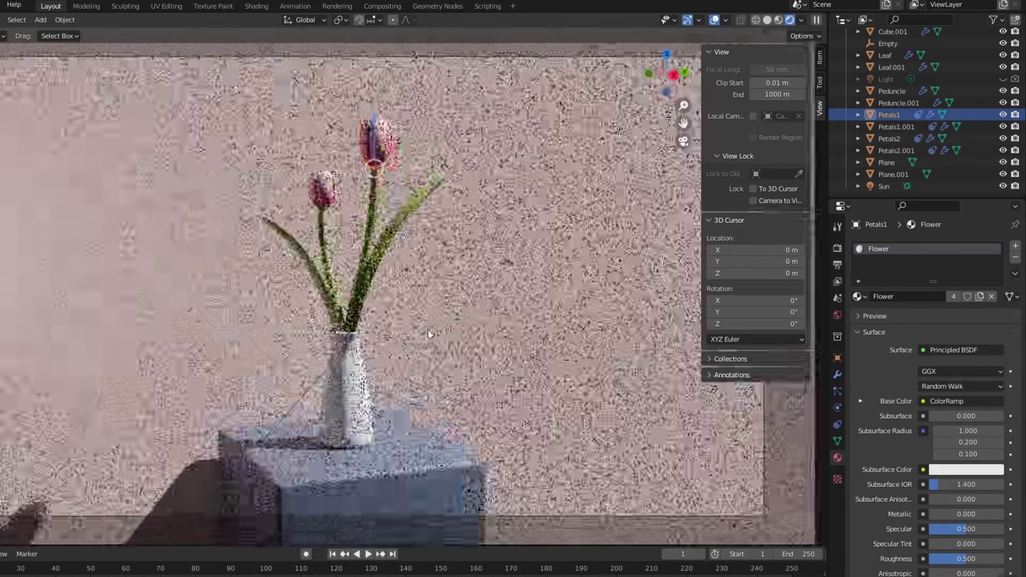
click(427, 331)
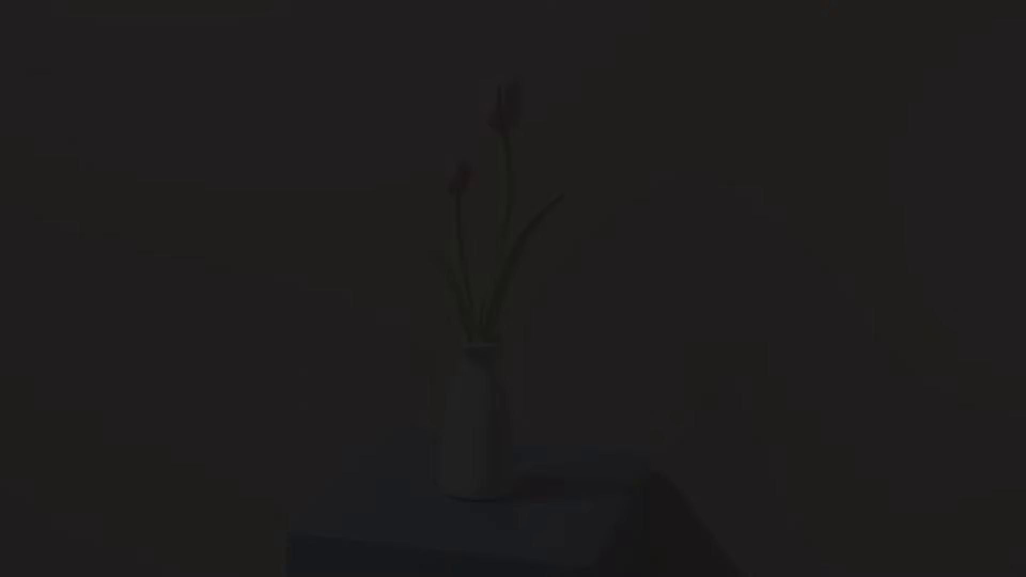